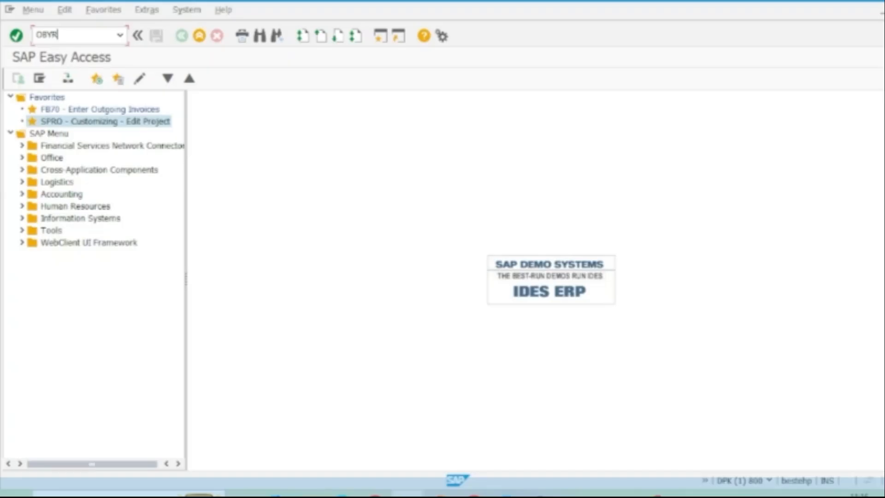
Open the special G/L configuration list with transaction OBYR and return to the start screen.
key(BackSpace)
key(BackSpace)
key(BackSpace)
key(BackSpace)
text(OBYR)
key(Return)
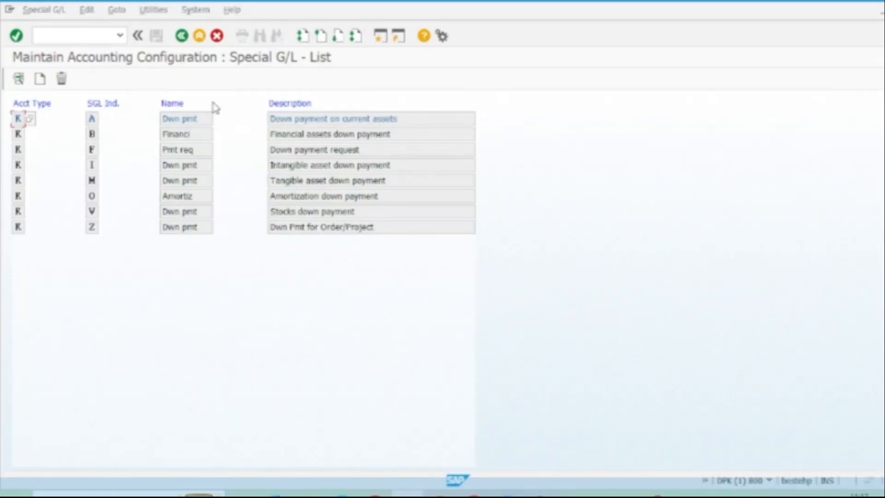
click(182, 36)
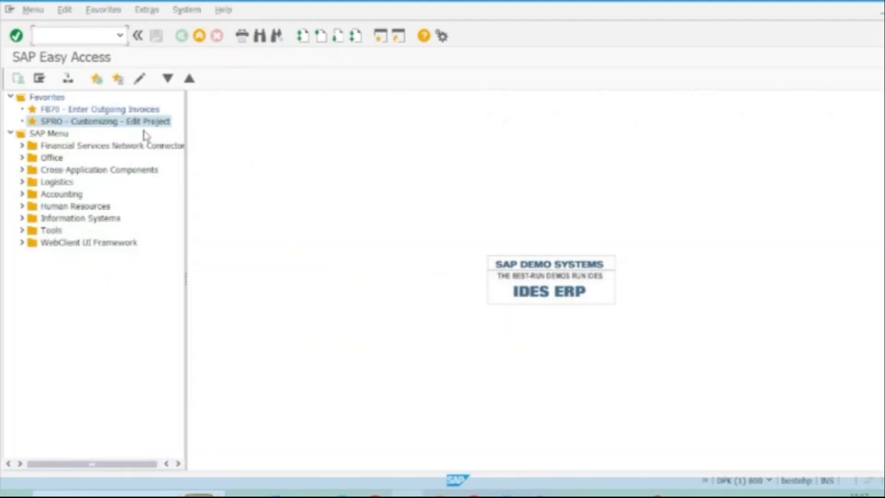
Open the Customizing Implementation Guide and expand Financial Accounting, Accounts Receivable and Accounts Payable, down to Business Transactions.
double_click(112, 122)
click(102, 83)
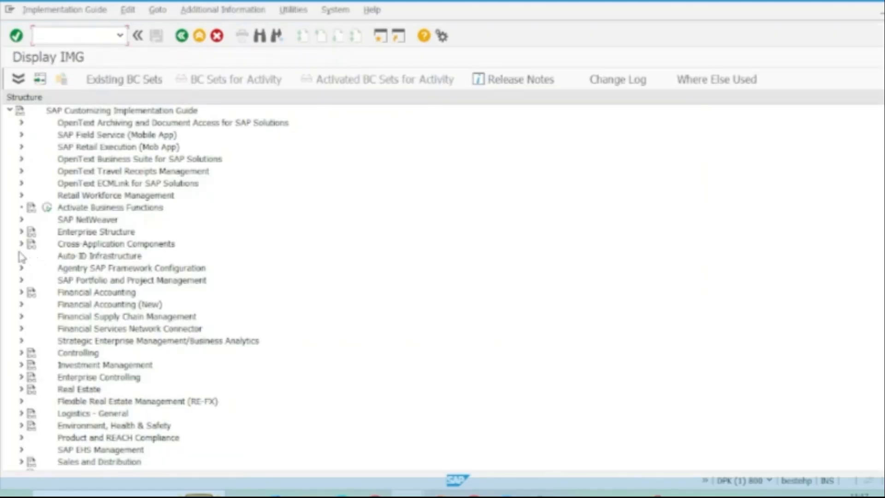
click(21, 293)
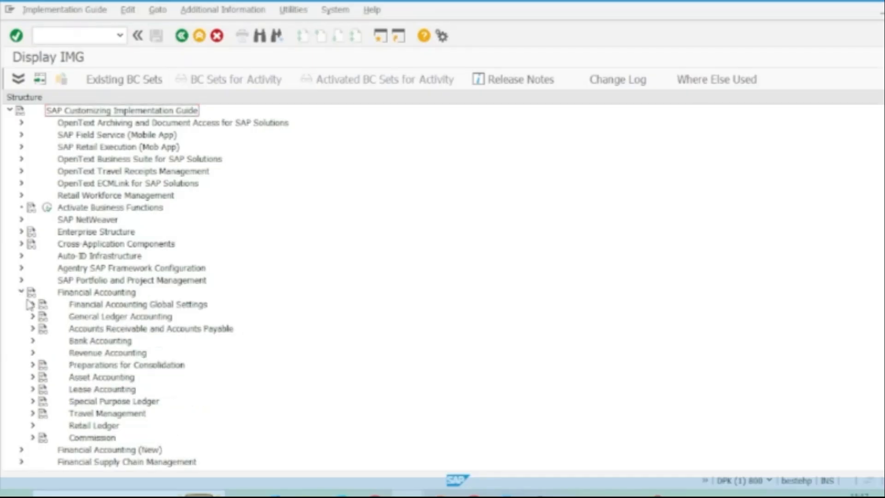
click(32, 328)
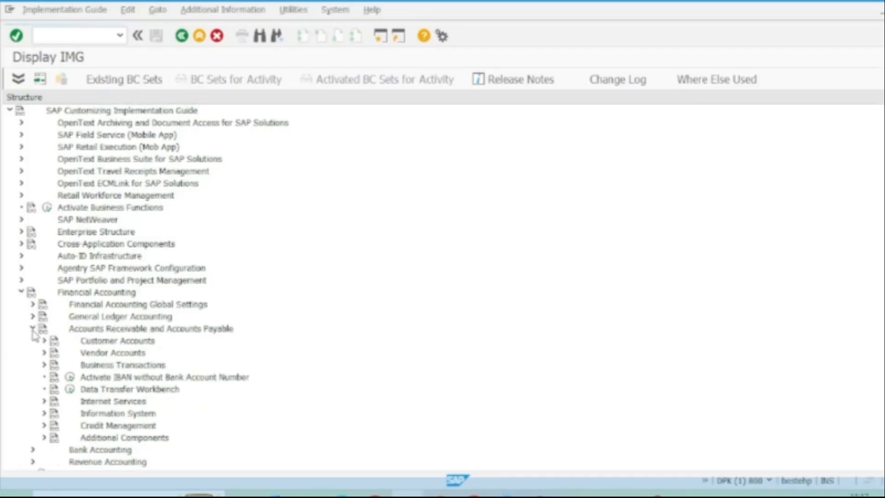
click(45, 365)
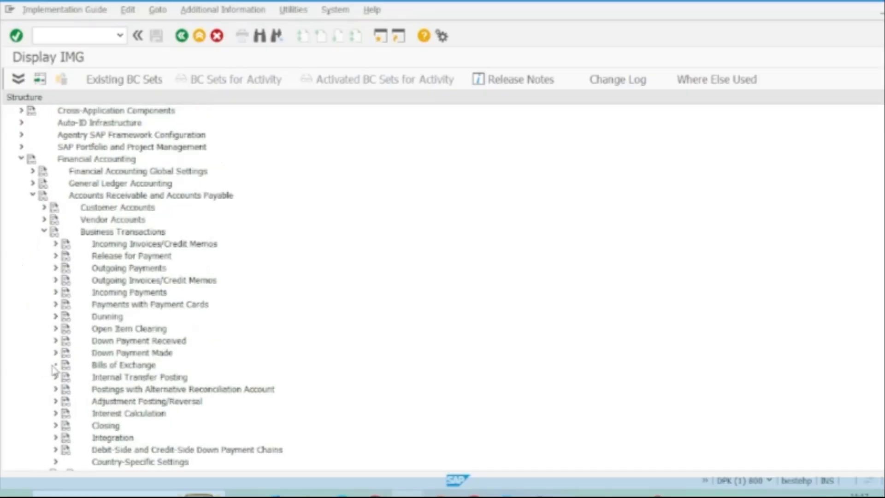
Expand Down Payment Made and execute the activity Define Alternative Reconciliation Account for Down Payments.
click(144, 342)
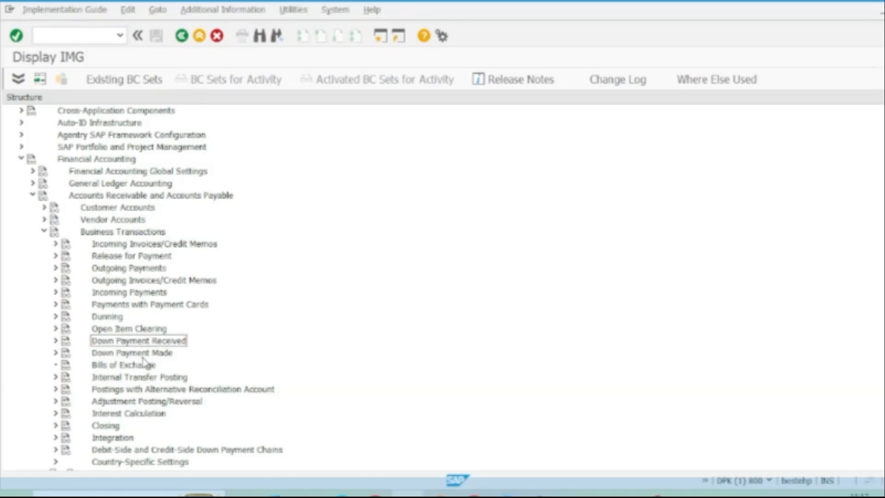
click(144, 354)
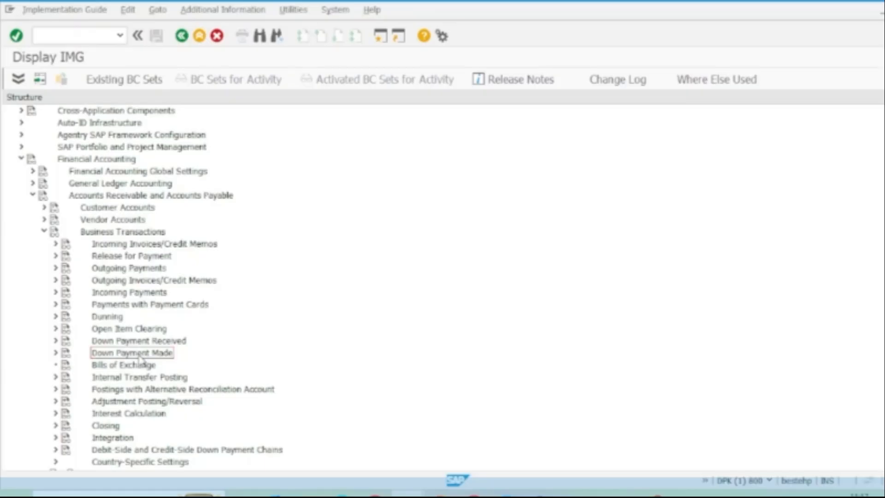
click(56, 354)
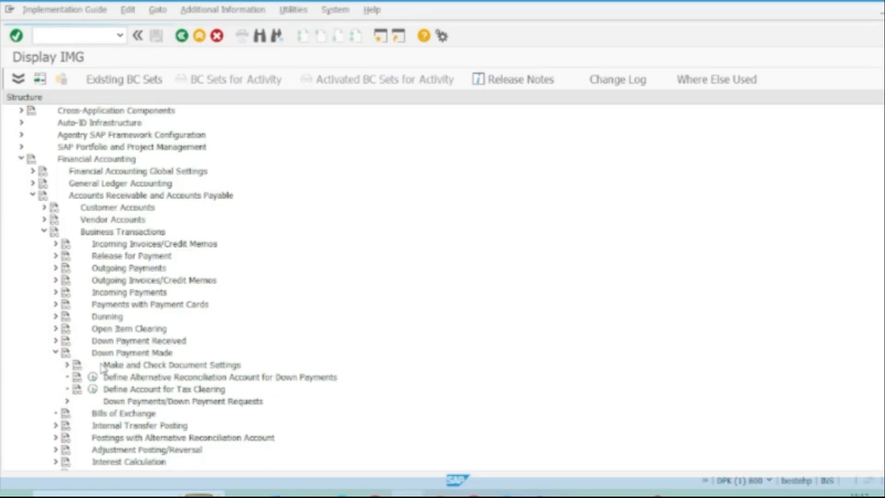
click(143, 379)
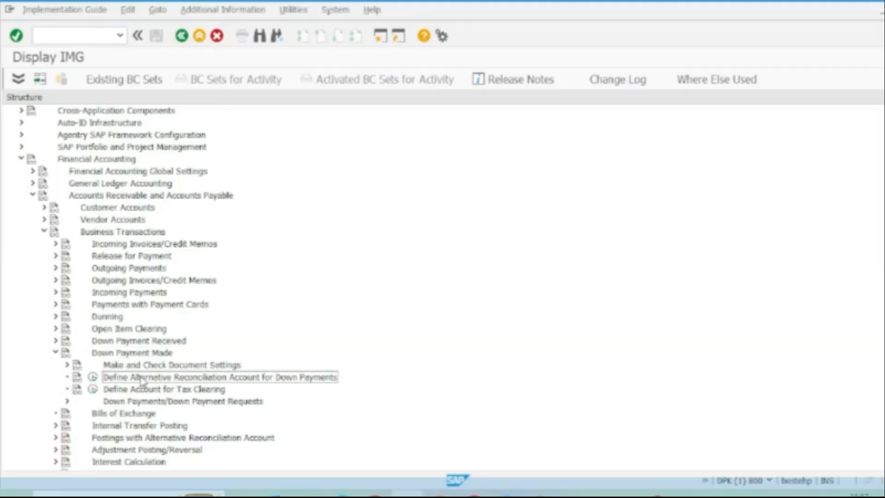
click(93, 377)
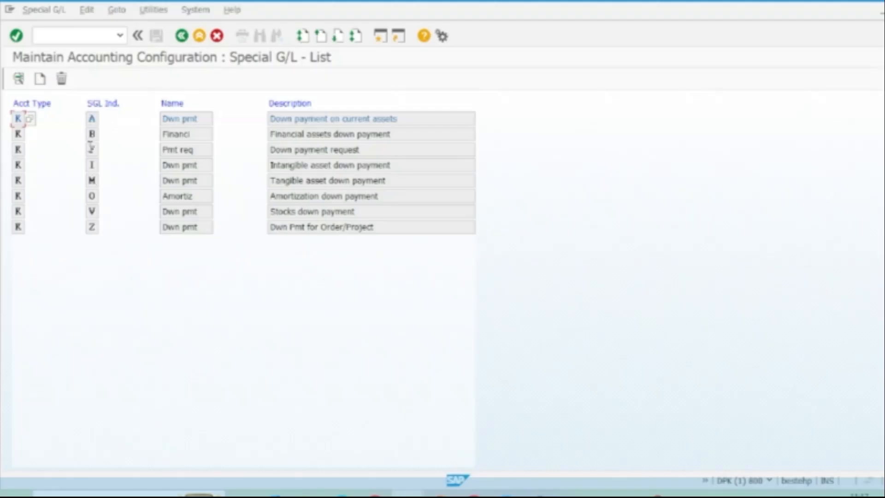
Open the account assignments of vendor special G/L indicator A, Down payment on current assets, for chart of accounts INT.
click(302, 115)
click(318, 147)
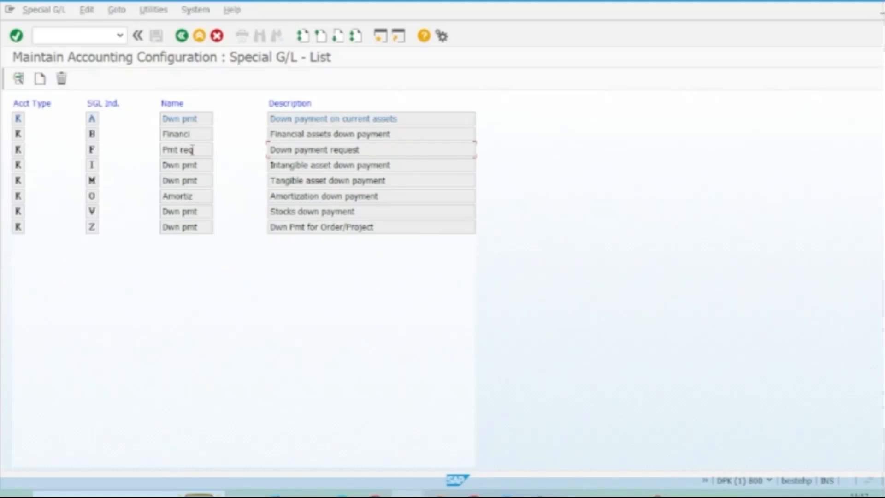
double_click(91, 119)
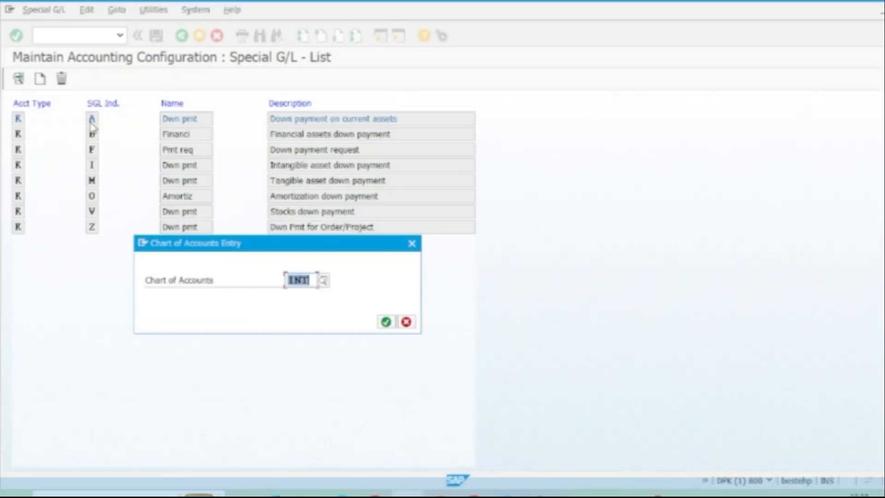
click(386, 321)
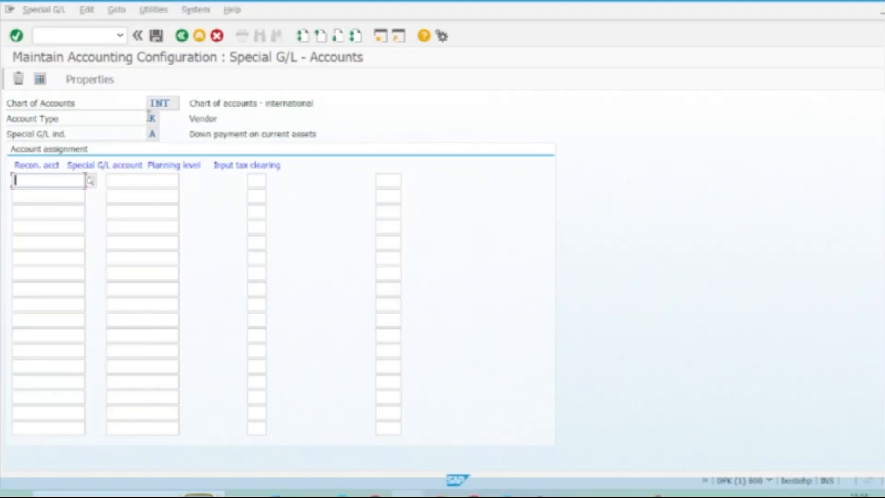
click(152, 118)
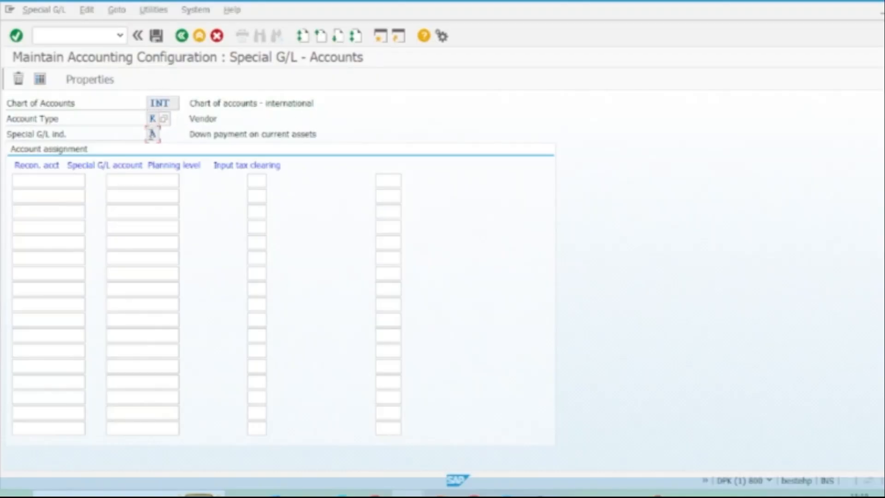
click(153, 135)
click(40, 181)
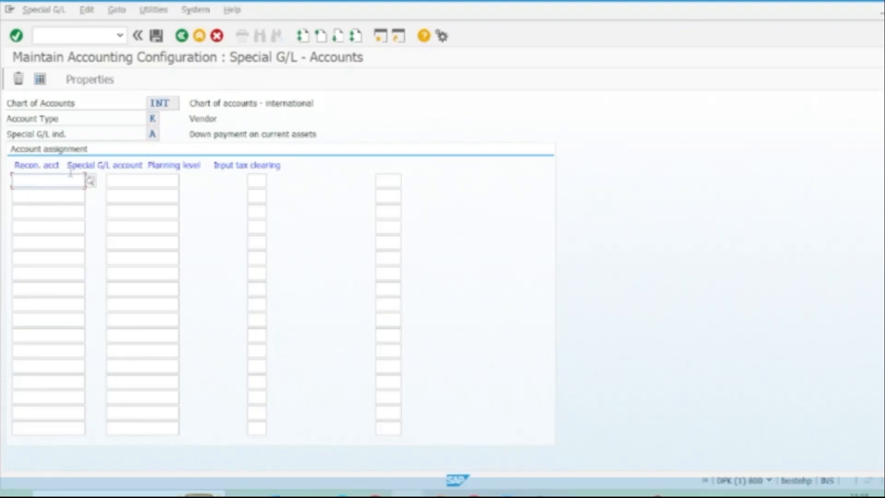
click(137, 179)
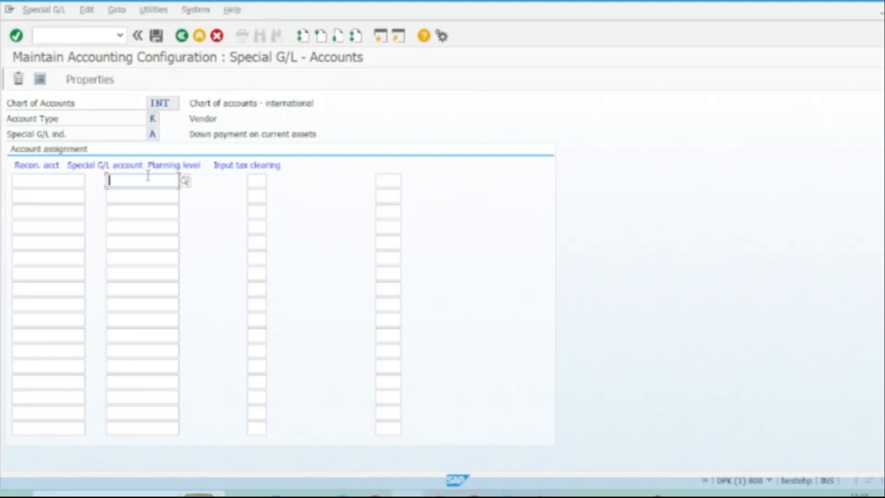
click(43, 181)
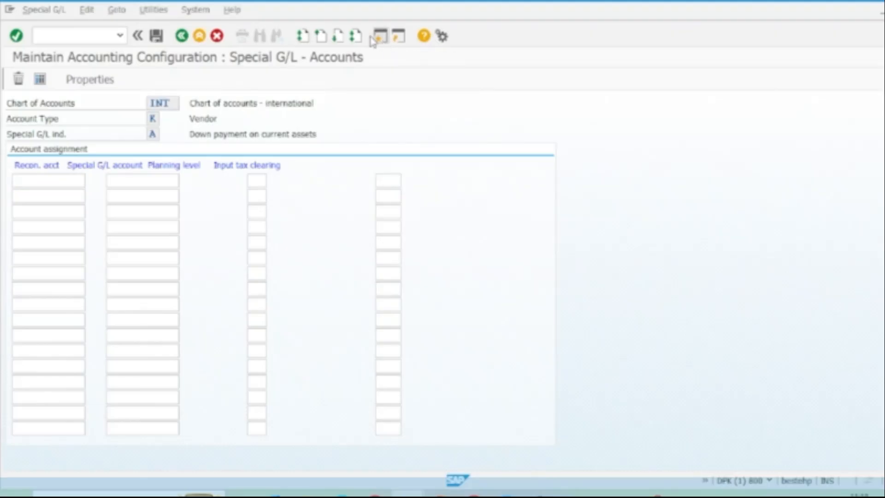
Open transaction FS00 in a new session and locate the domestic sundry creditor account by expanding the account groups.
click(200, 35)
text(fs00)
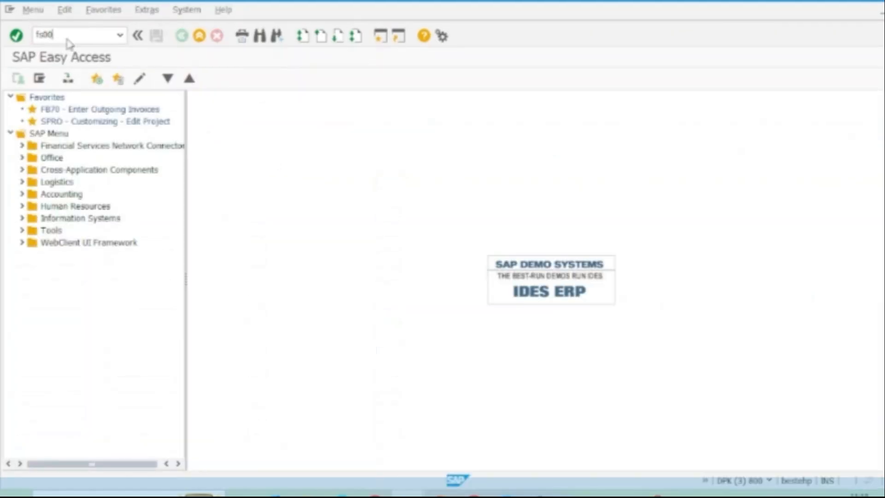
key(Return)
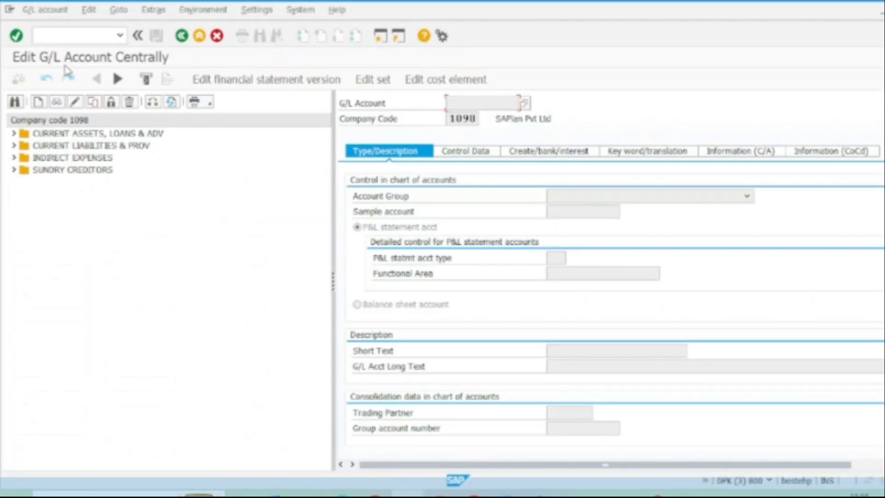
click(14, 145)
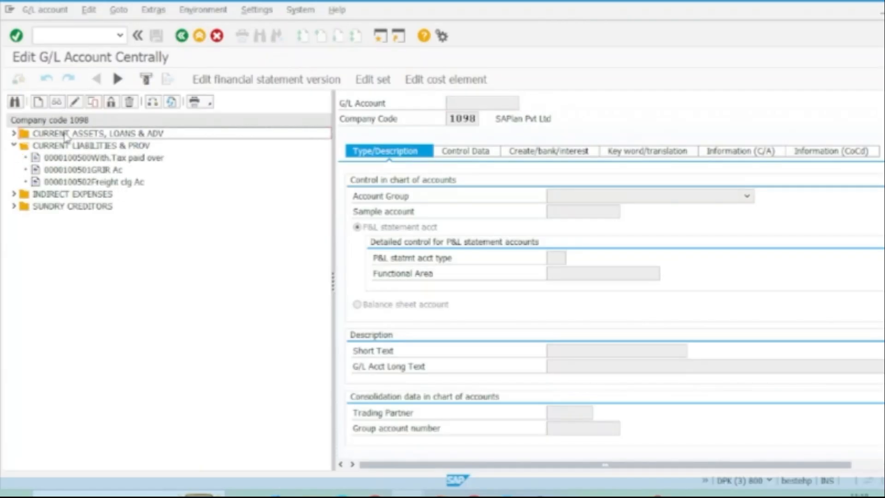
click(14, 134)
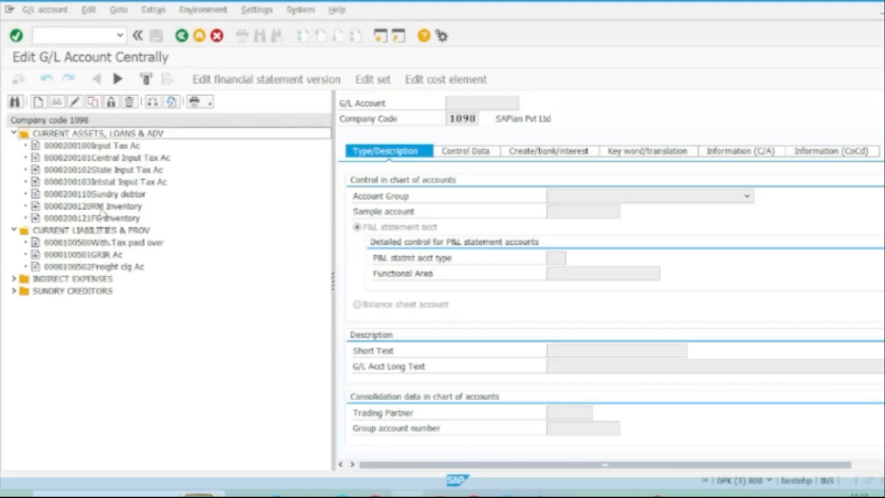
click(14, 292)
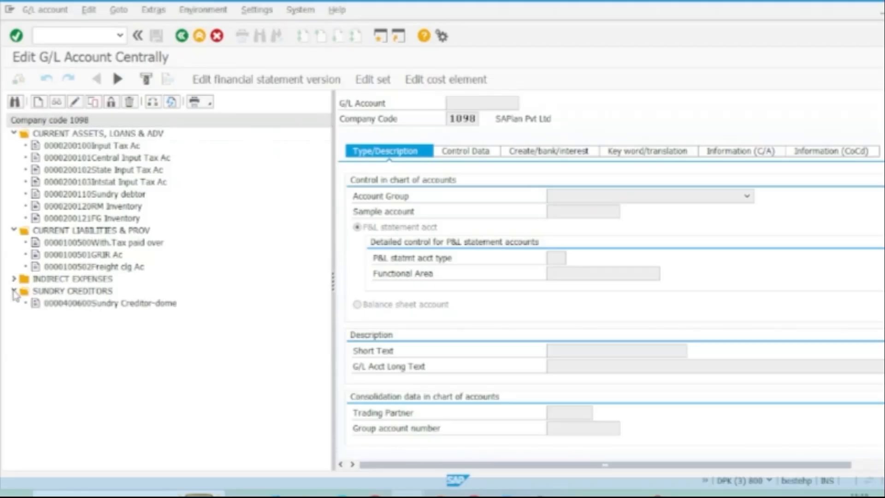
click(110, 305)
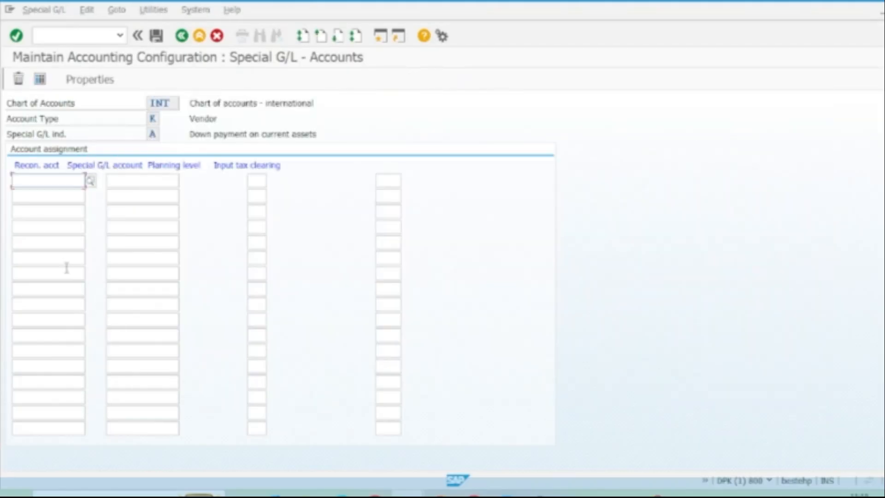
Enter 400600 as the reconciliation account in the first assignment row of vendor special G/L indicator A.
text(4)
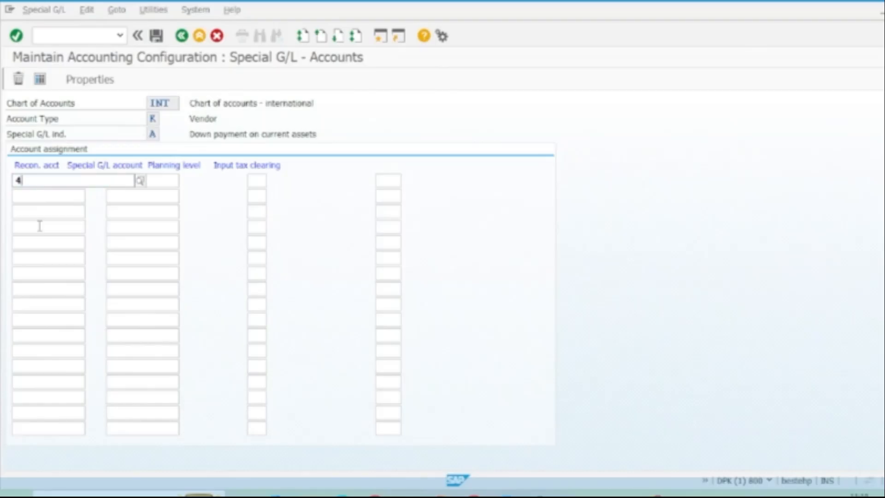
text(00600)
click(174, 180)
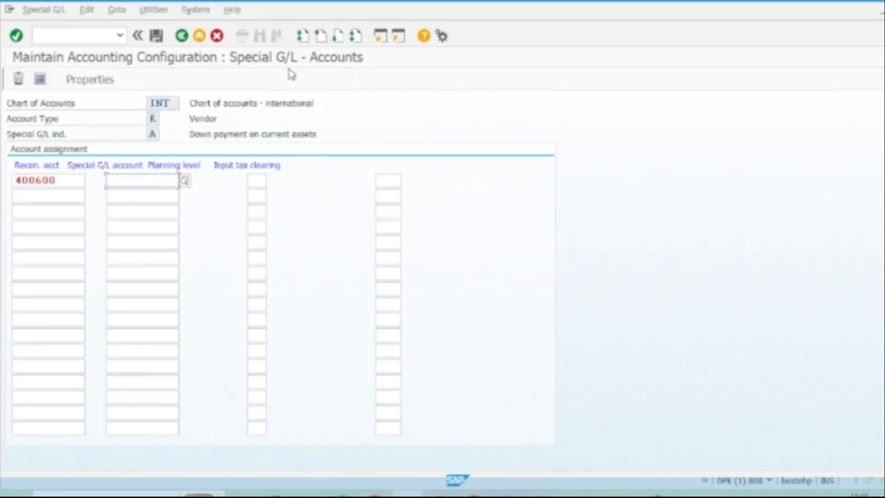
Switch back to the G/L account session and start creating G/L account 200130 in company code 1098.
key(alt+Tab)
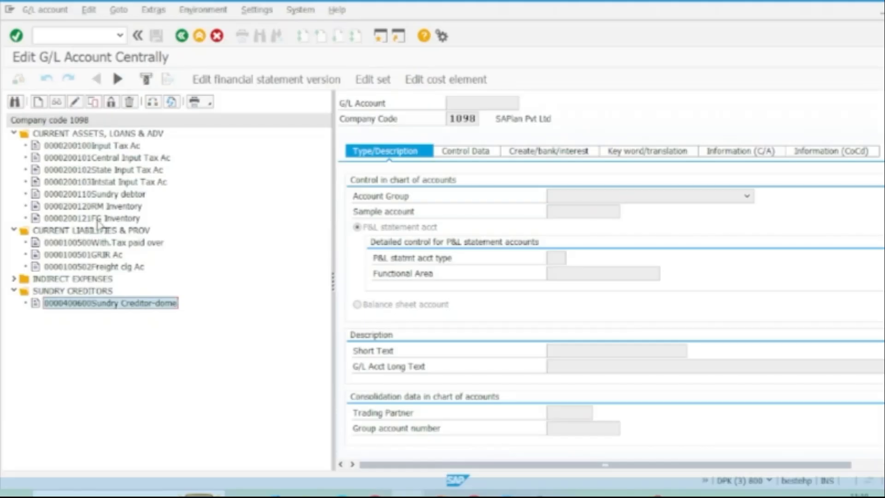
click(39, 101)
drag(227, 171, 387, 193)
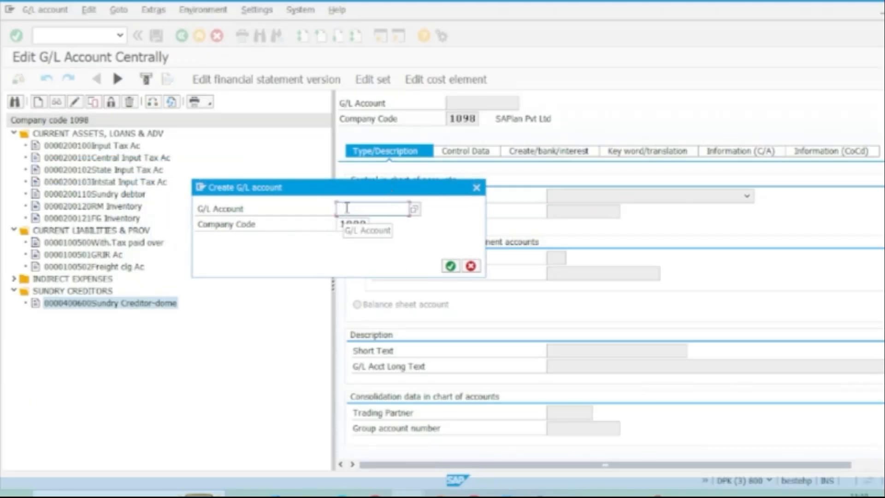
text(20)
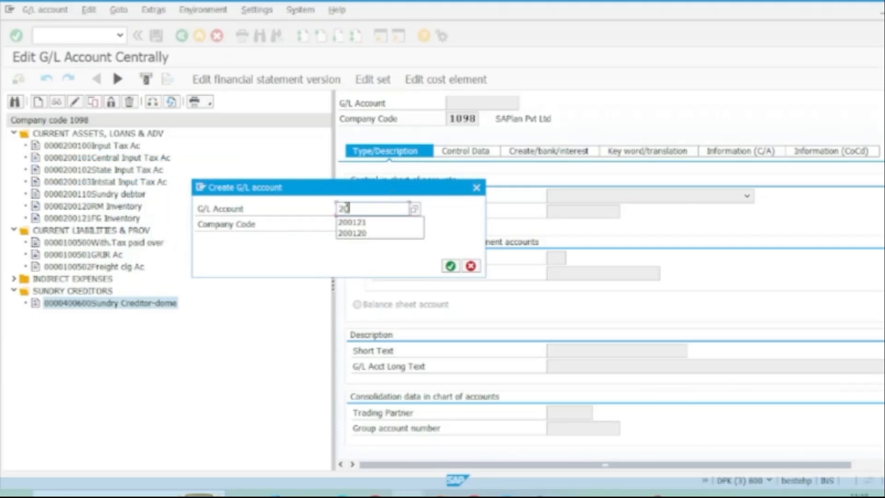
text(0130)
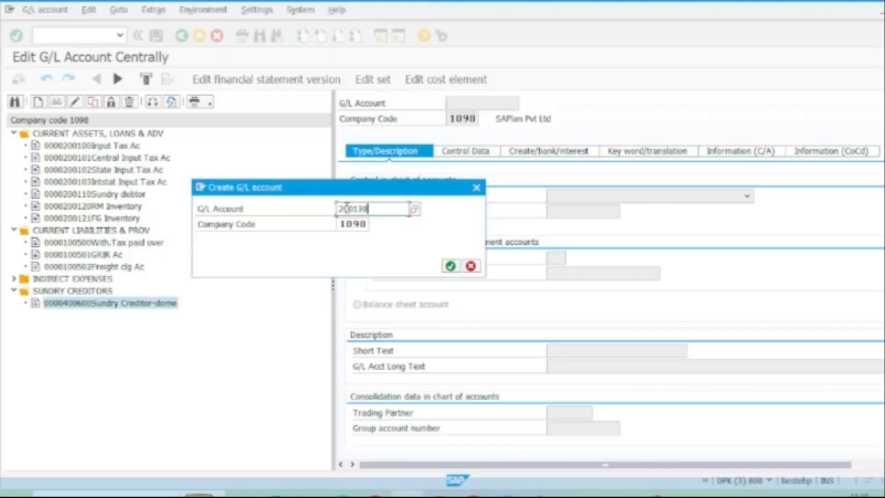
click(451, 266)
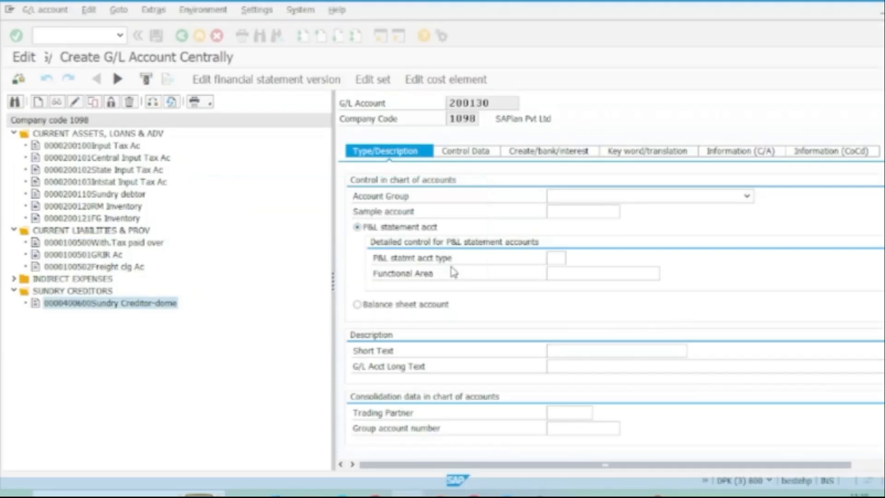
Assign the new G/L account to group CAST Current Assets, Loans & Adv and classify it as a balance sheet account.
click(579, 197)
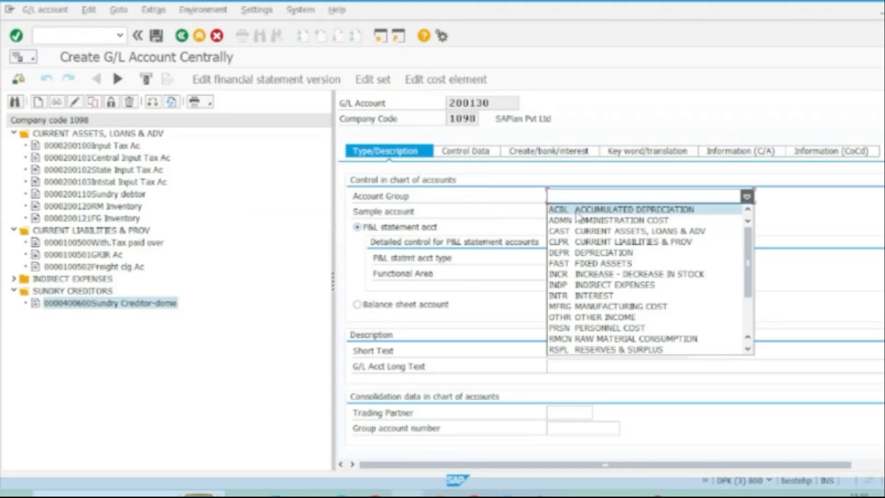
click(588, 231)
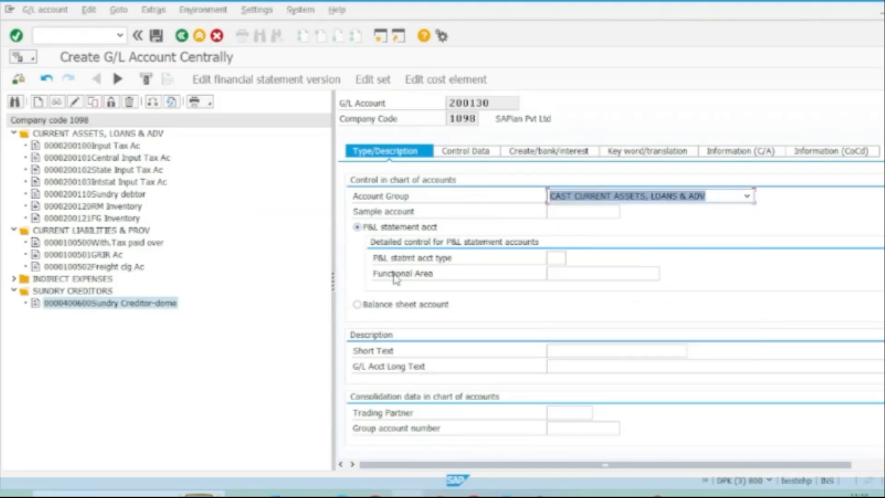
click(357, 305)
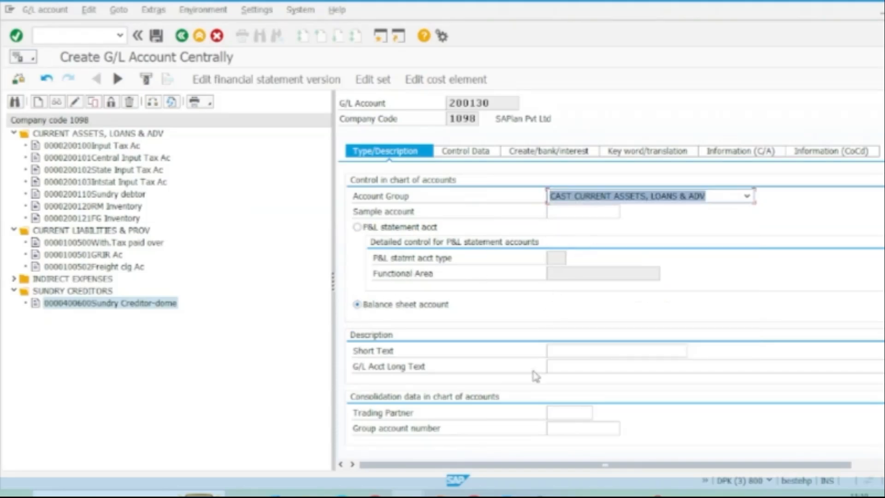
Enter Down-payment Made as the short text of G/L account 200130.
click(567, 353)
text(Do)
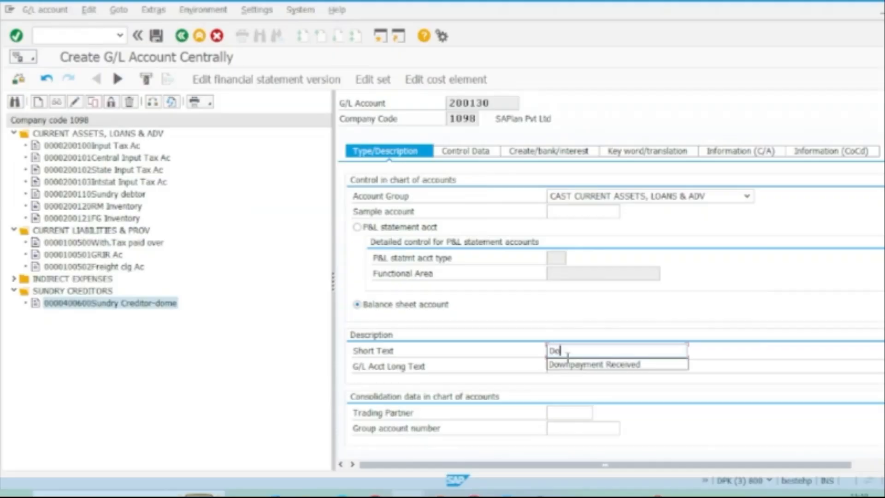
text(wn)
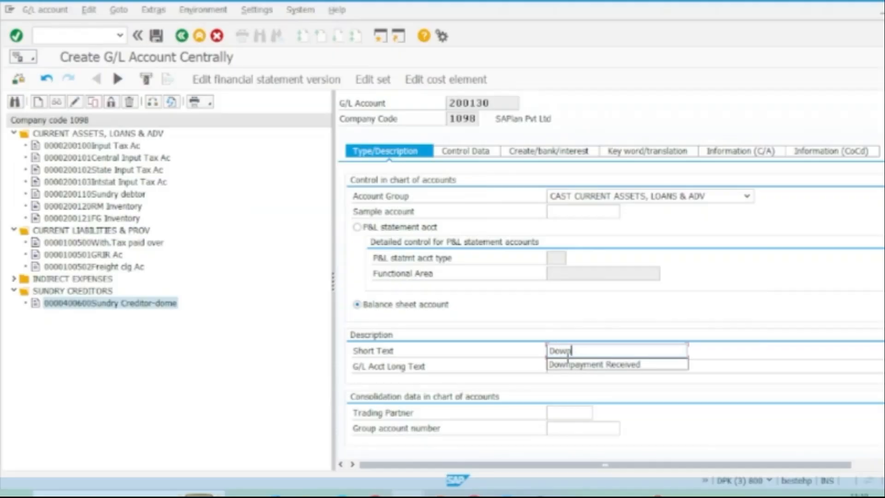
click(609, 365)
key(Return)
key(BackSpace)
key(BackSpace)
key(BackSpace)
key(BackSpace)
key(BackSpace)
key(BackSpace)
key(BackSpace)
key(BackSpace)
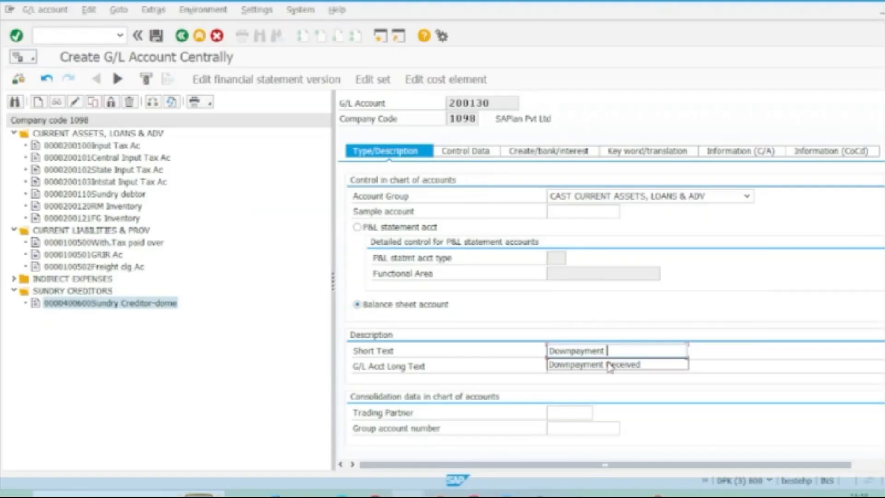
text(Made)
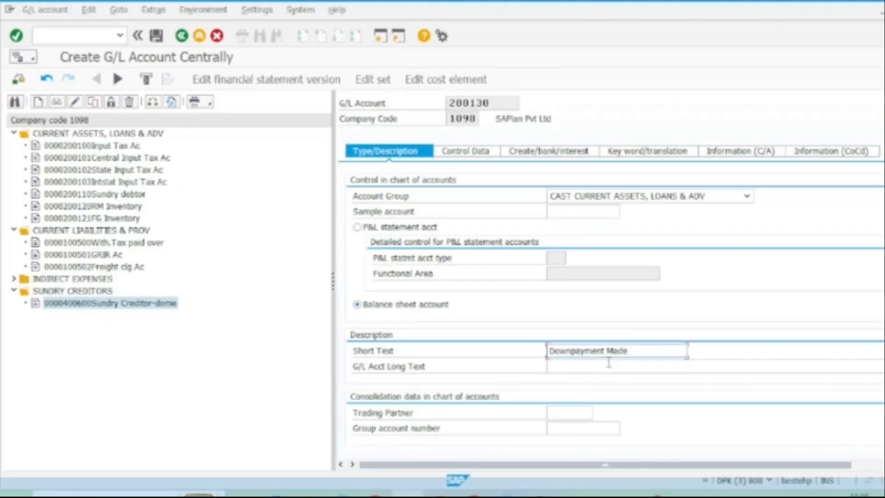
click(572, 352)
text(-)
Copy the account's short text into the G/L account long text.
drag(641, 350, 505, 352)
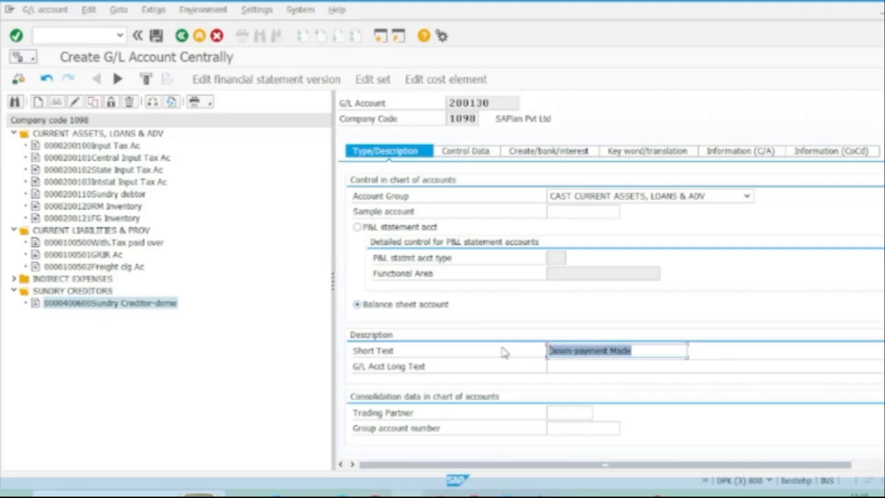
key(ctrl+c)
click(550, 366)
key(ctrl+v)
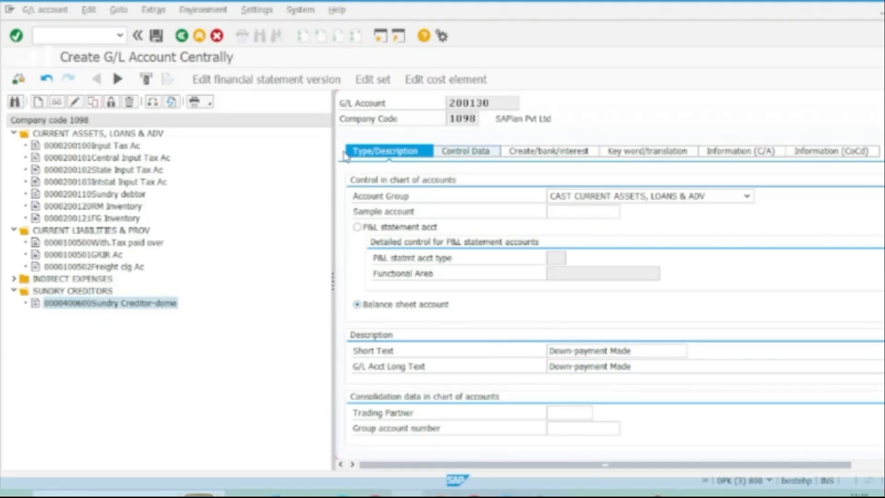
In the account's control data, enable line item display, set the reconciliation account type to K Vendors and the sort key to 012.
click(468, 157)
drag(332, 152, 241, 152)
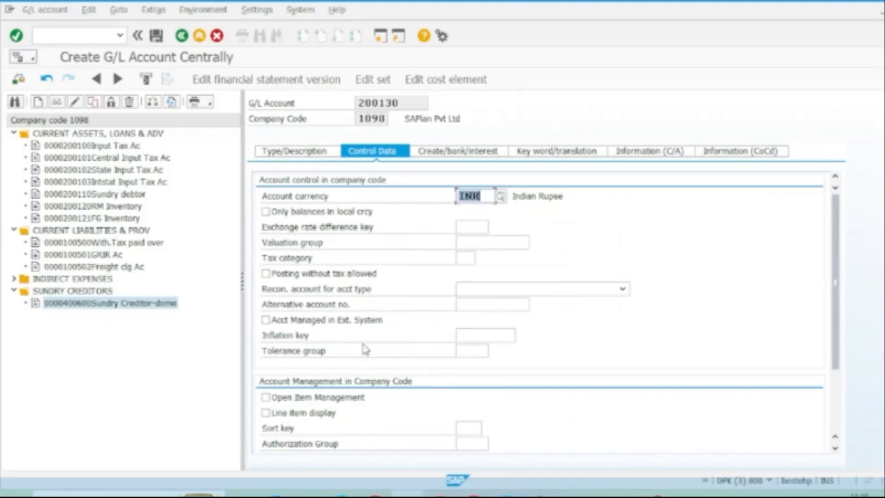
click(265, 413)
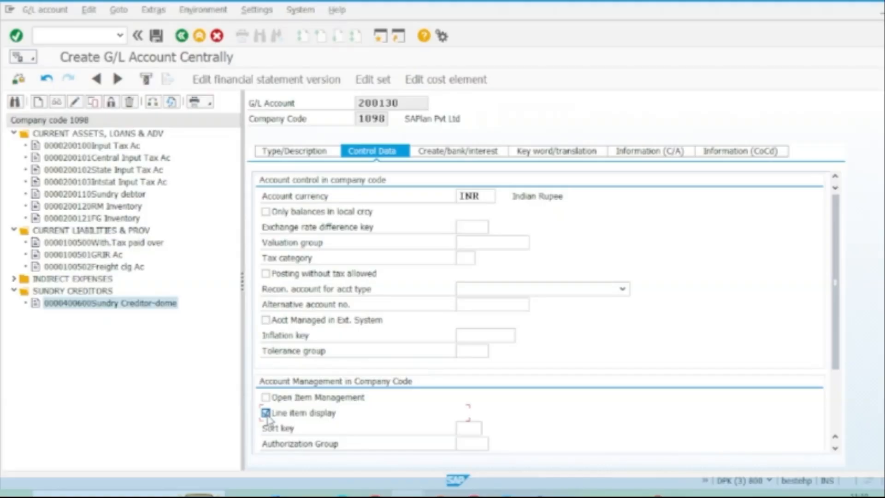
click(483, 291)
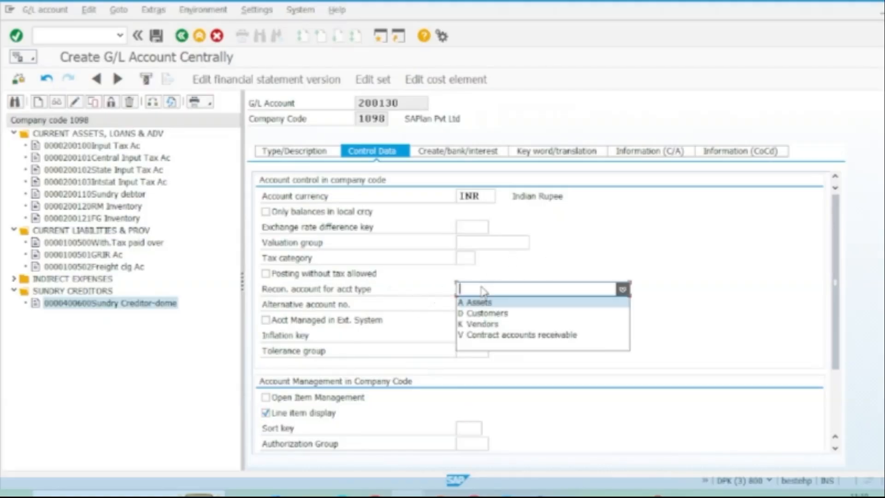
click(484, 324)
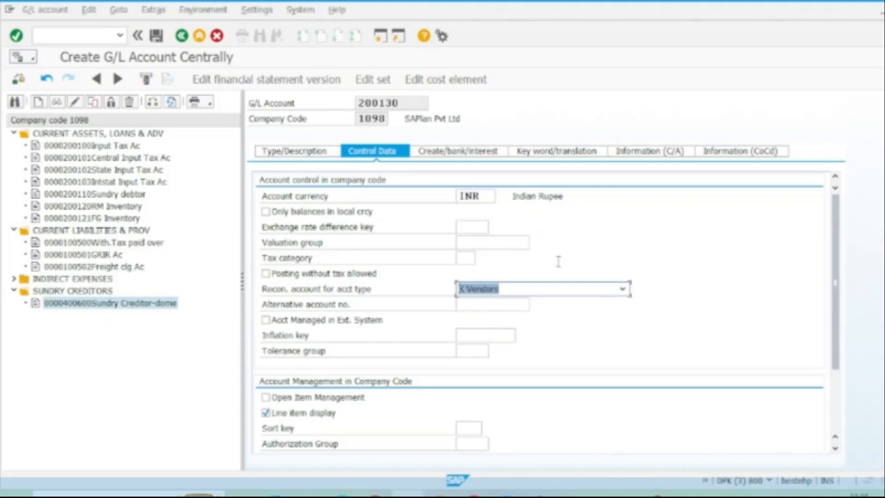
click(475, 429)
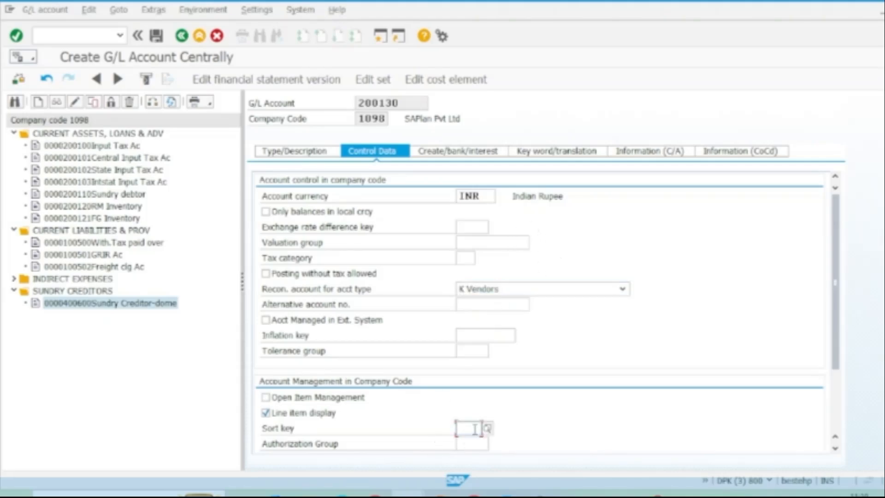
text(012)
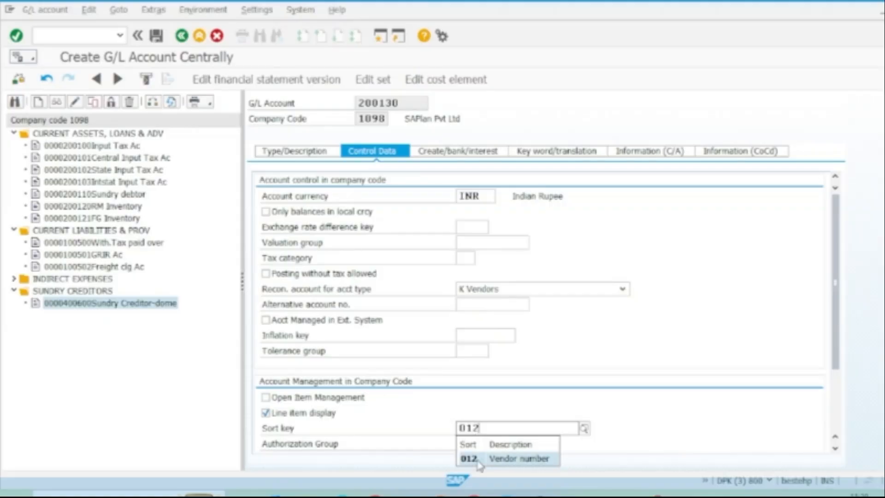
click(480, 460)
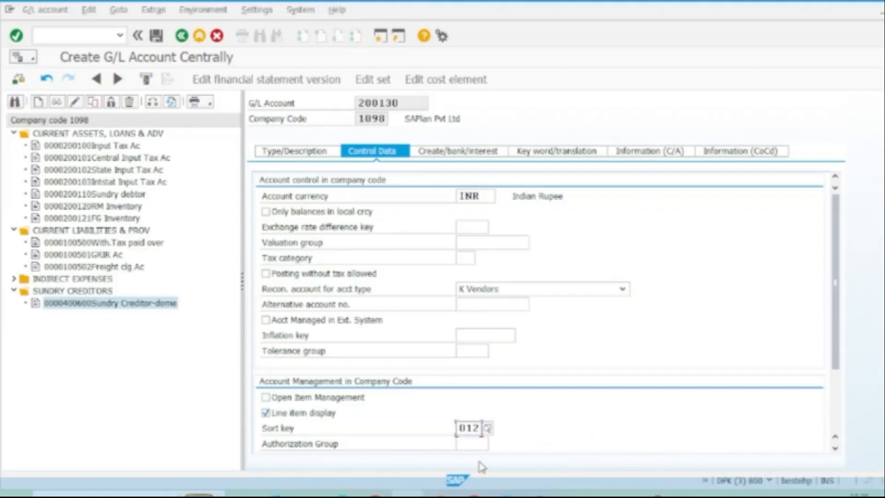
Assign field status group G026, Accounts for down payments made, and try to save the new G/L account.
click(461, 152)
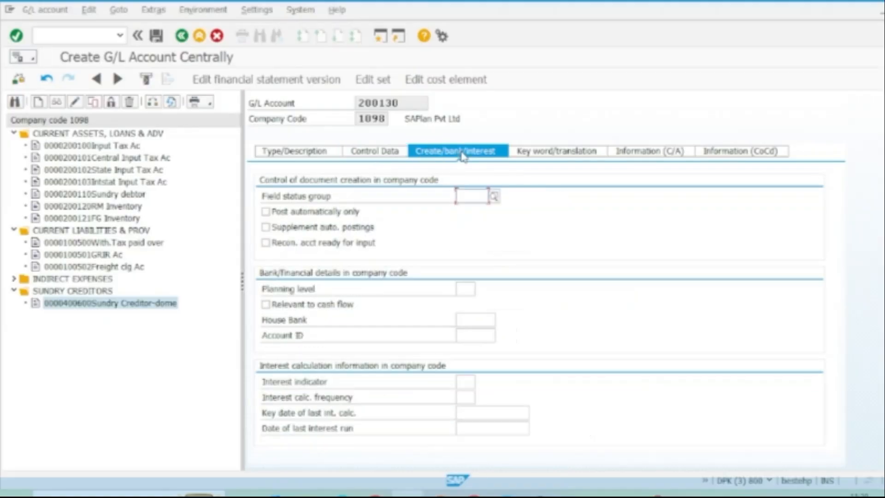
click(494, 196)
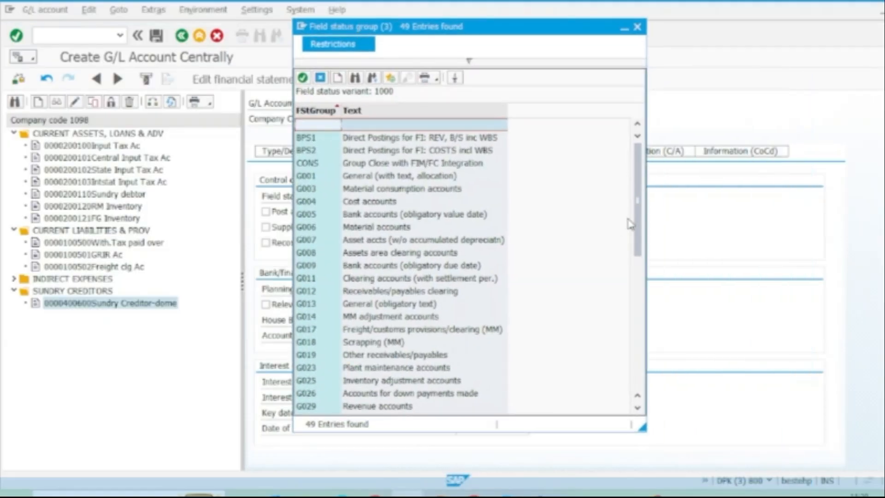
click(413, 399)
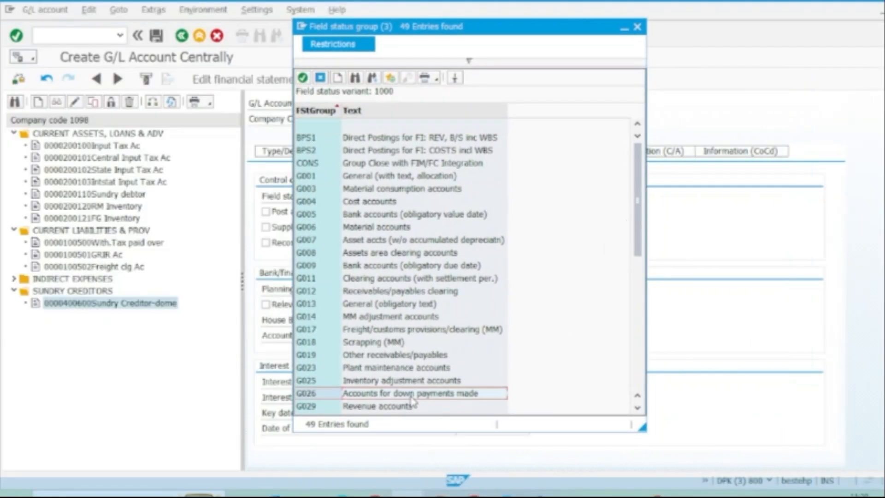
double_click(376, 397)
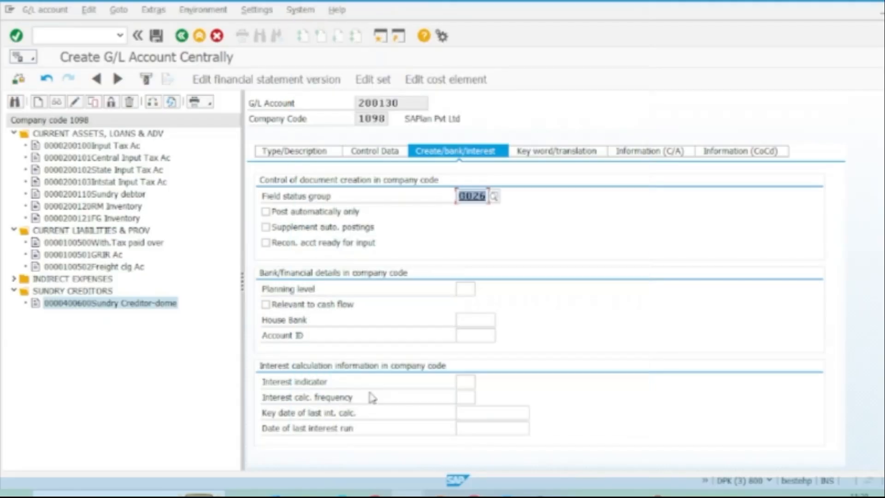
click(156, 35)
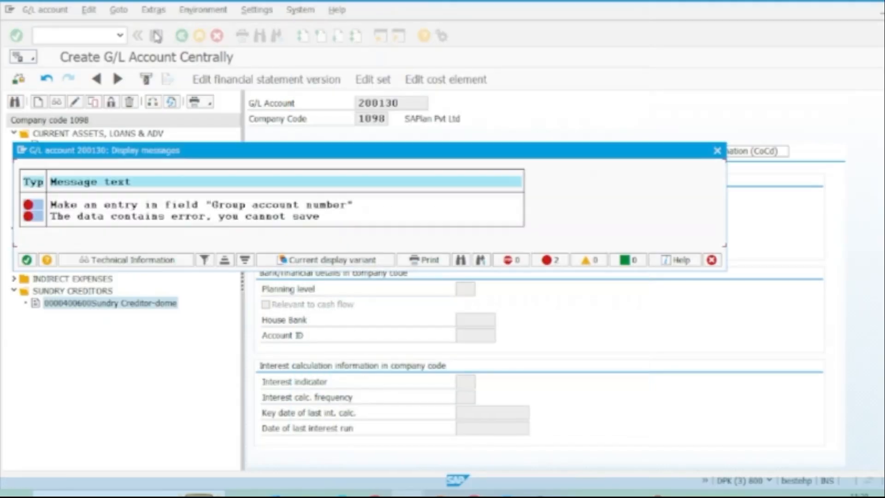
Set the group account number to 140200 Other Current Assets and save G/L account 200130.
click(721, 158)
click(297, 153)
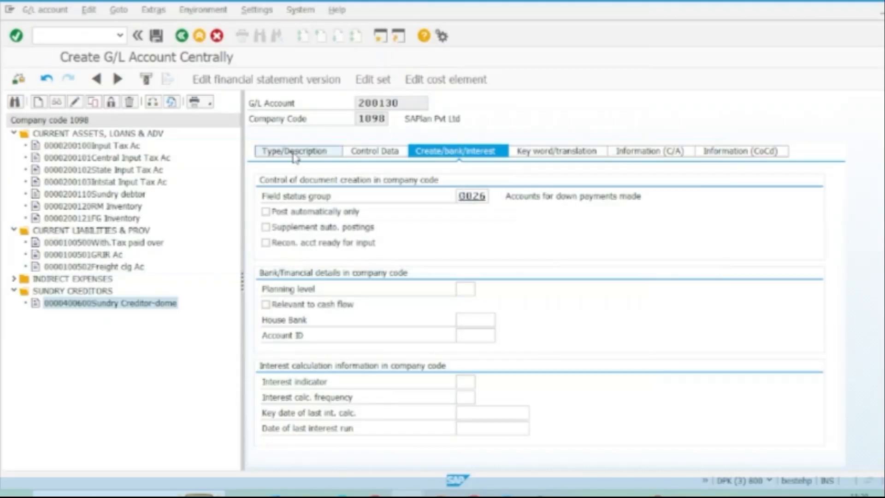
click(482, 428)
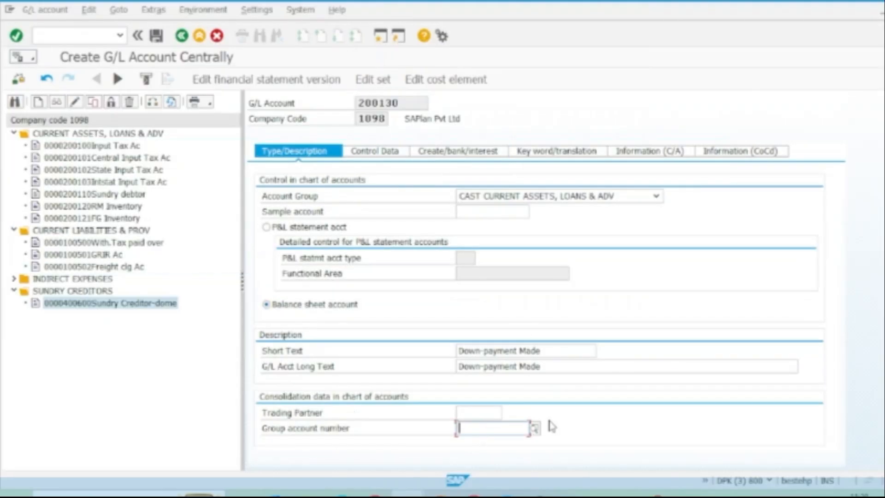
click(535, 428)
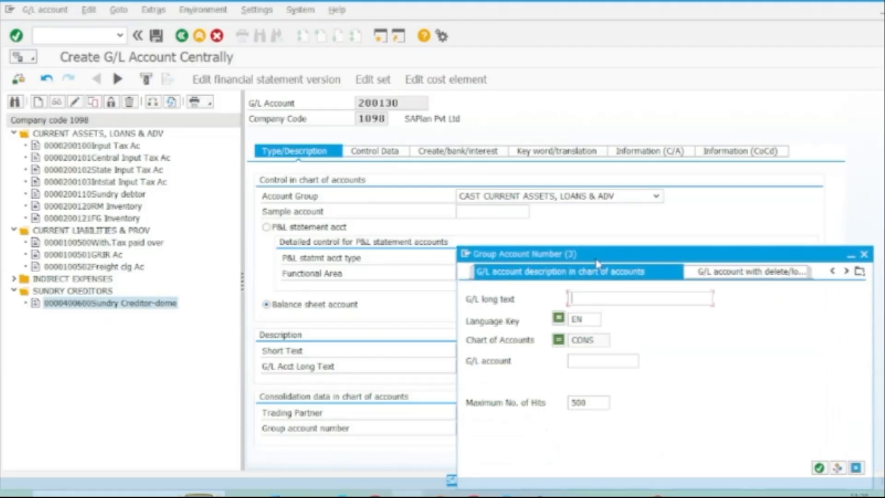
drag(615, 256, 393, 146)
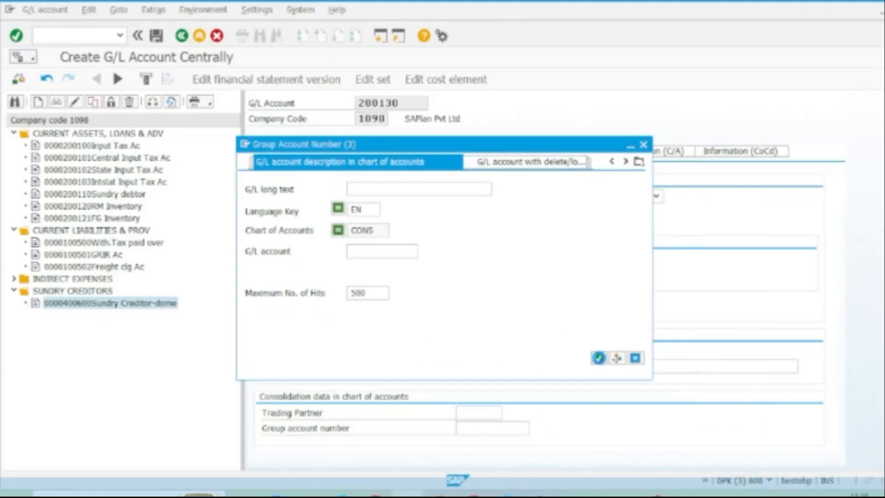
click(599, 358)
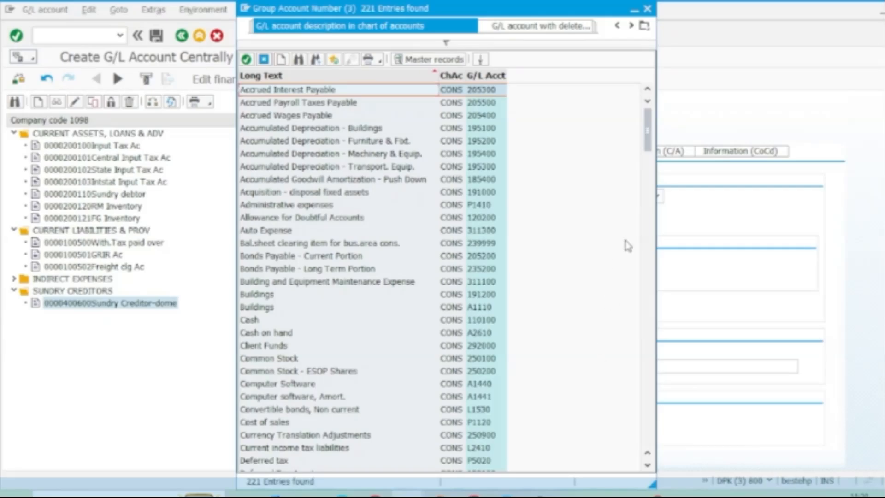
drag(647, 136, 651, 323)
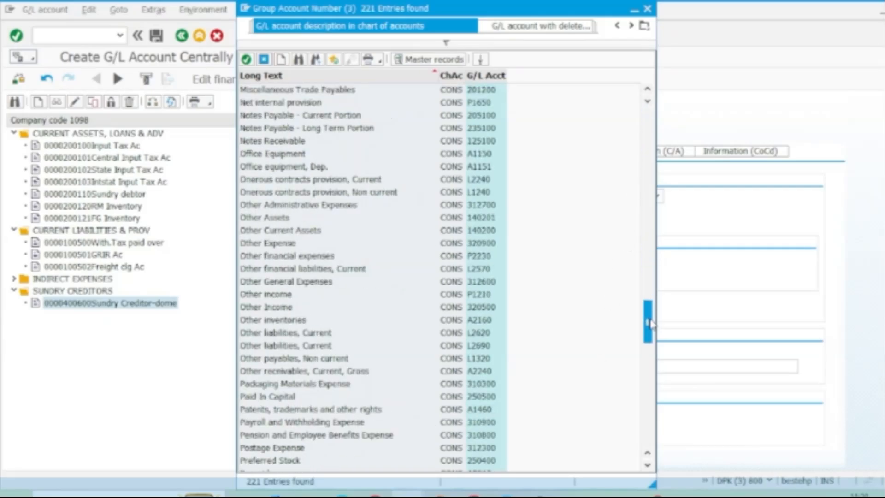
double_click(289, 235)
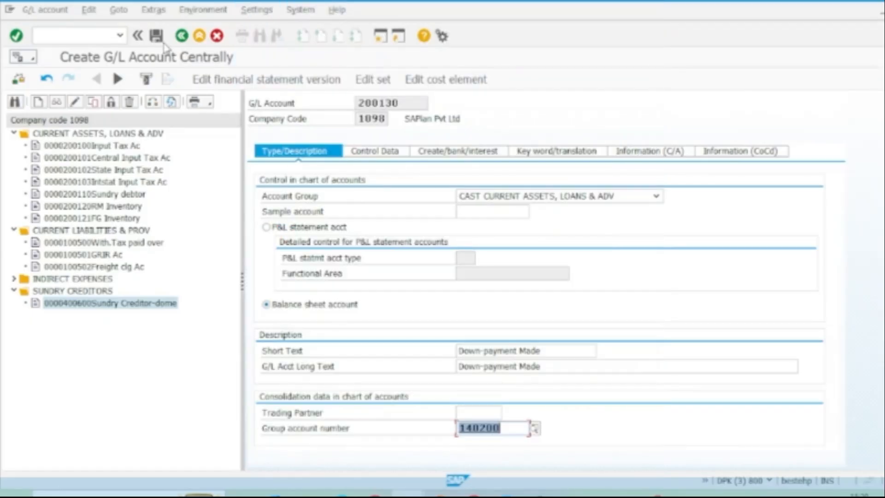
click(156, 36)
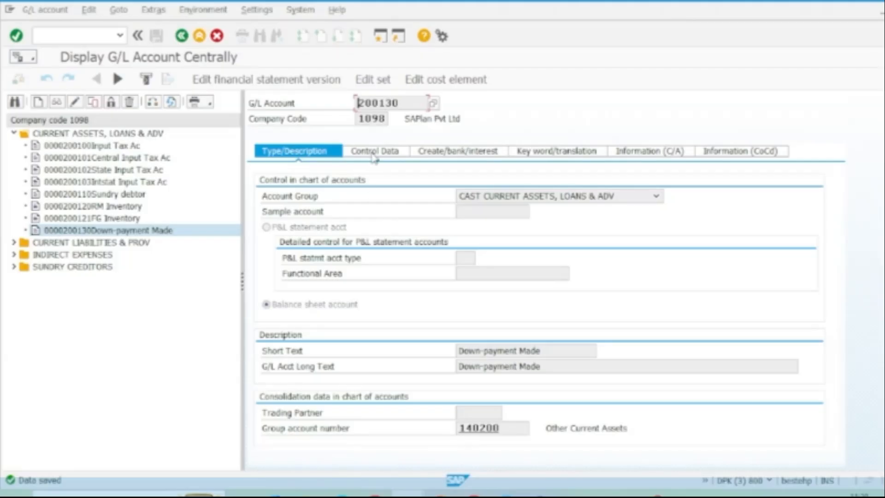
Copy account number 200130 into the special G/L account field beside reconciliation account 400600 in the special G/L configuration session.
drag(402, 103, 334, 108)
key(ctrl+c)
key(alt+Tab)
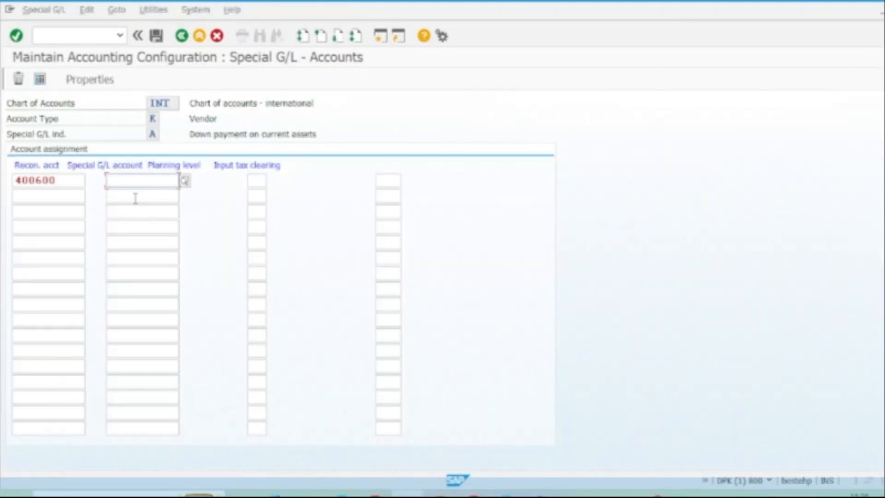
key(ctrl+v)
Save the special G/L account assignment in the customizing request 1098_SAPLan_Pvt Ltd.
click(156, 37)
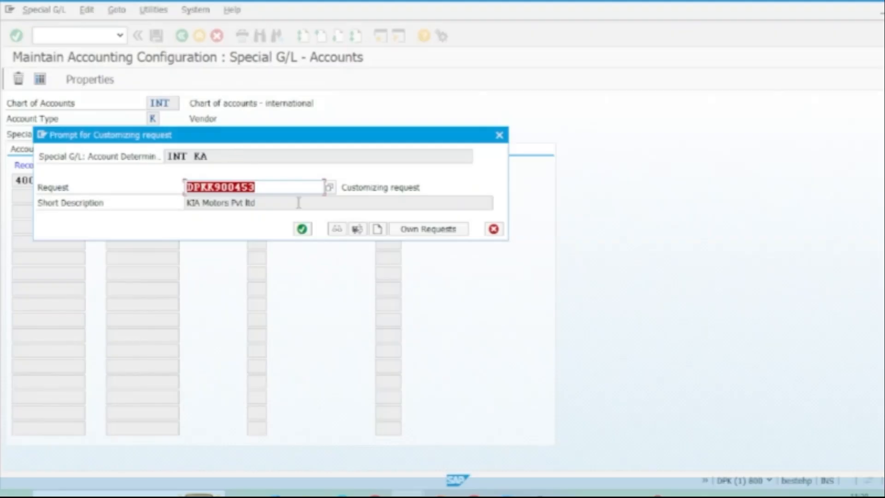
click(416, 231)
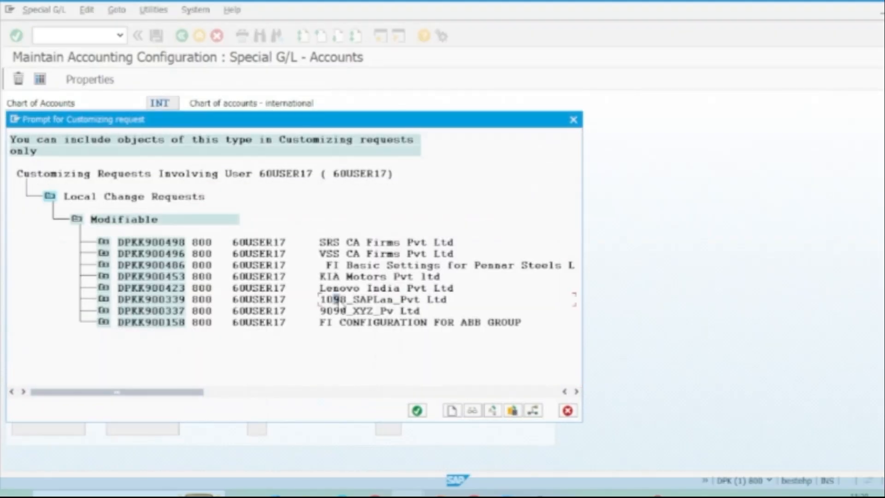
double_click(336, 299)
click(302, 229)
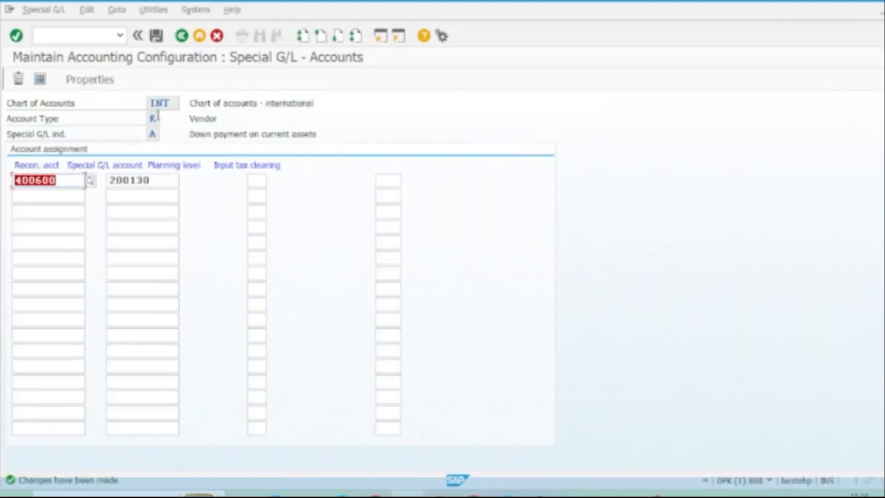
Return to the special G/L list and open the account assignments of vendor indicator F, Down payment request.
text(400500)
click(182, 35)
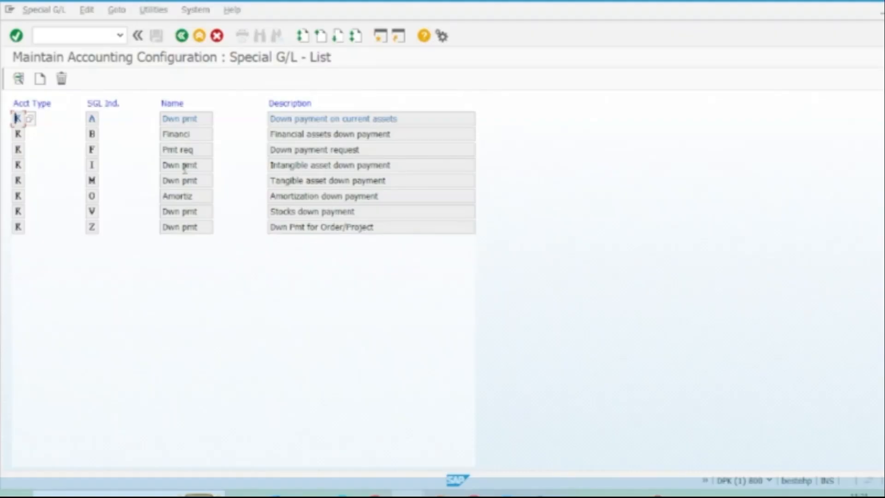
drag(185, 167, 255, 166)
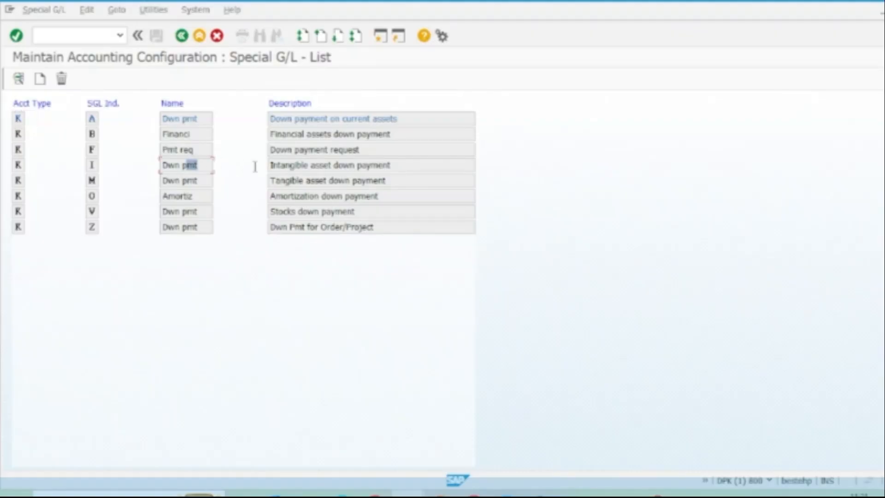
click(301, 148)
double_click(93, 150)
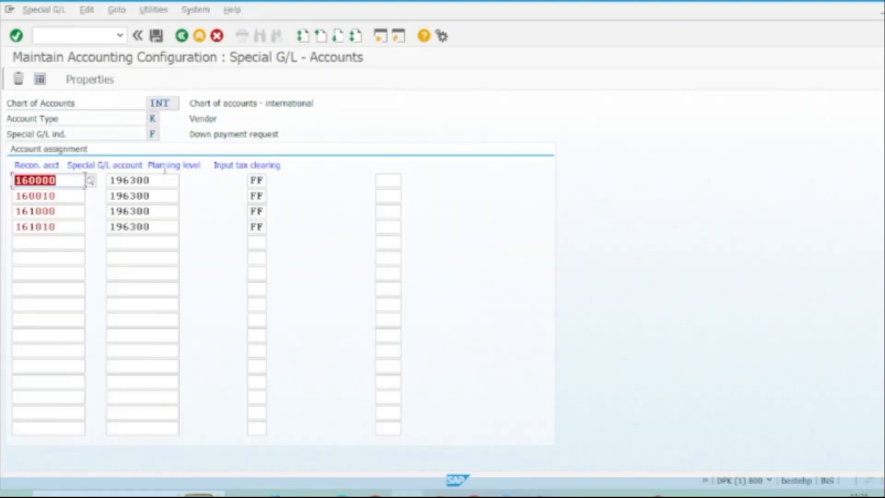
Clear the reconciliation accounts 160000, 160010, 161000 and 161010 from the account assignment of indicator F.
key(BackSpace)
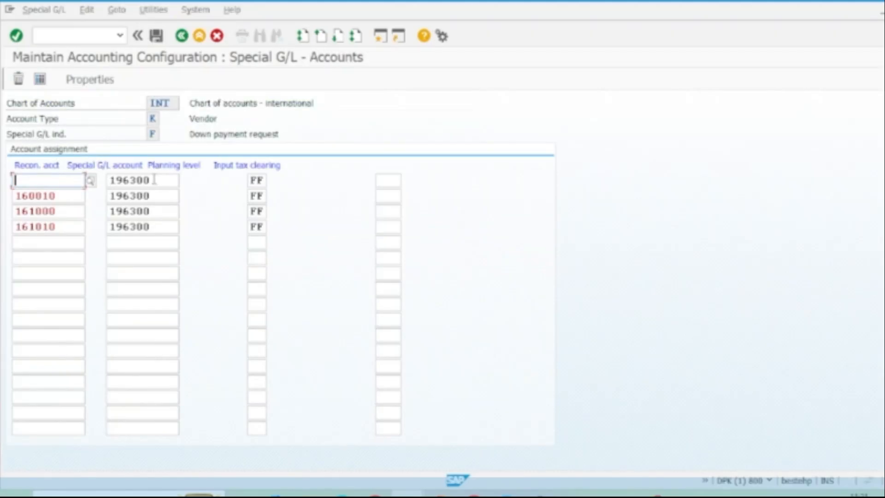
click(57, 196)
key(BackSpace)
key(BackSpace)
key(BackSpace)
key(BackSpace)
key(BackSpace)
key(BackSpace)
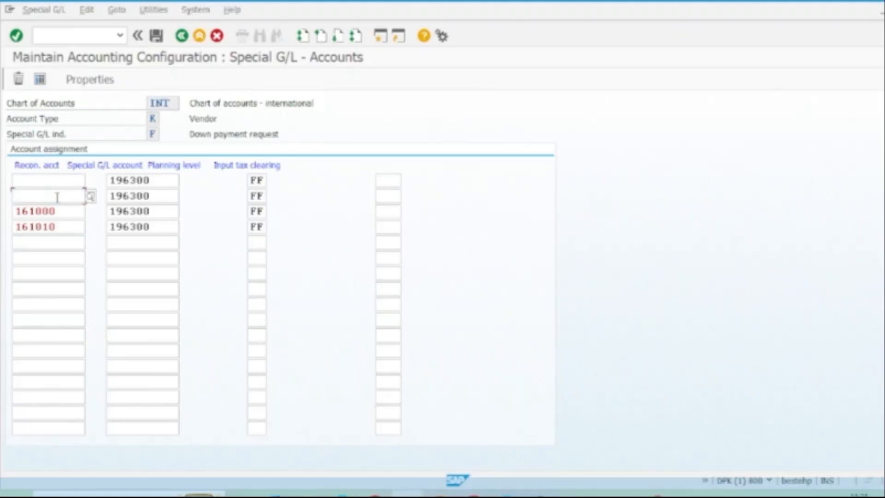
click(68, 212)
key(BackSpace)
key(BackSpace)
key(BackSpace)
key(BackSpace)
key(BackSpace)
key(BackSpace)
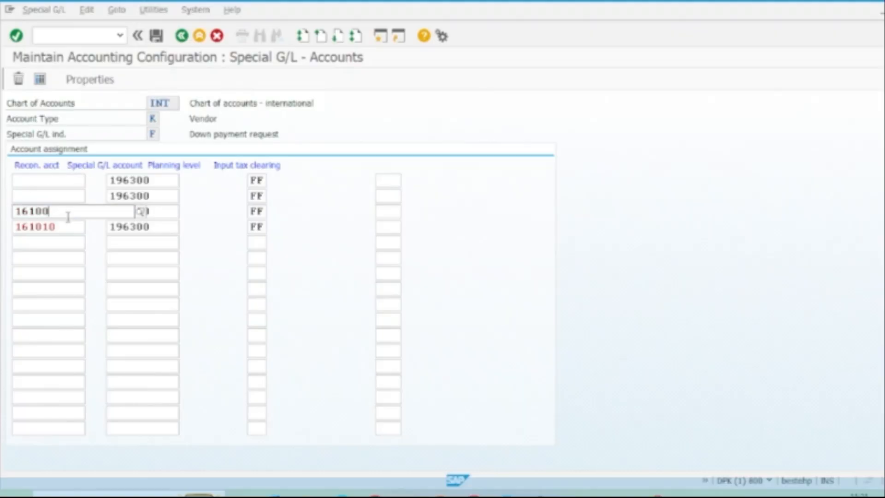
click(68, 226)
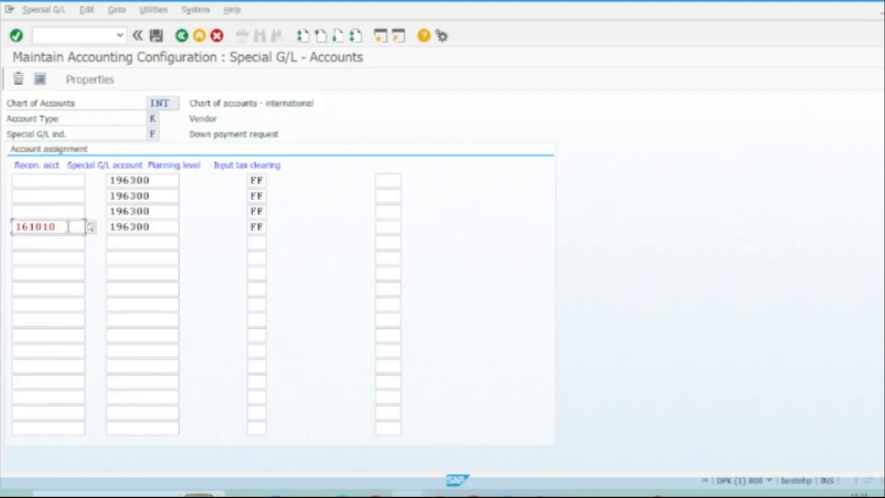
key(BackSpace)
key(BackSpace)
key(BackSpace)
key(BackSpace)
key(BackSpace)
key(BackSpace)
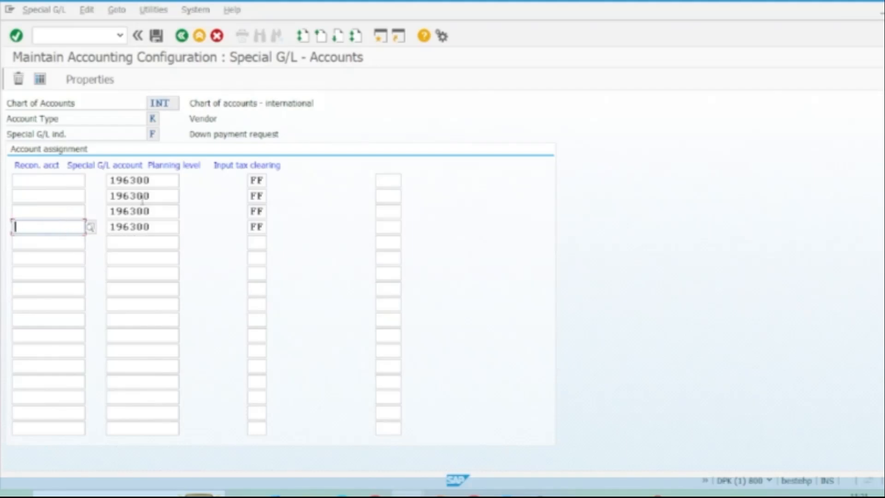
Clear special G/L account 196300 from all four rows of the account assignment.
click(160, 181)
drag(160, 180, 92, 184)
key(BackSpace)
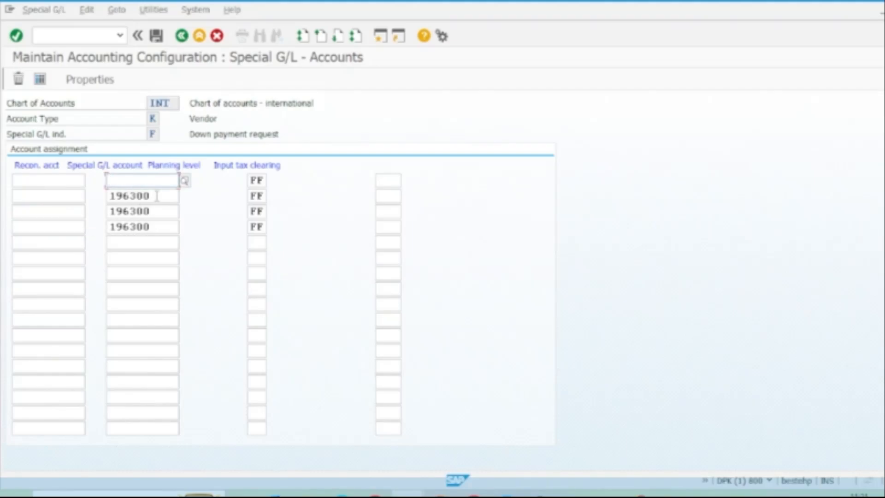
drag(157, 196, 70, 198)
key(BackSpace)
click(155, 212)
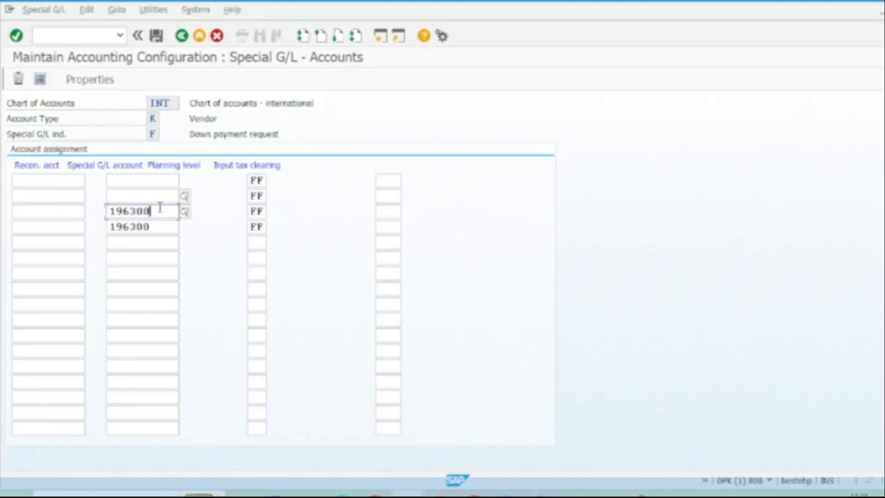
drag(156, 211, 63, 205)
key(BackSpace)
drag(152, 228, 80, 227)
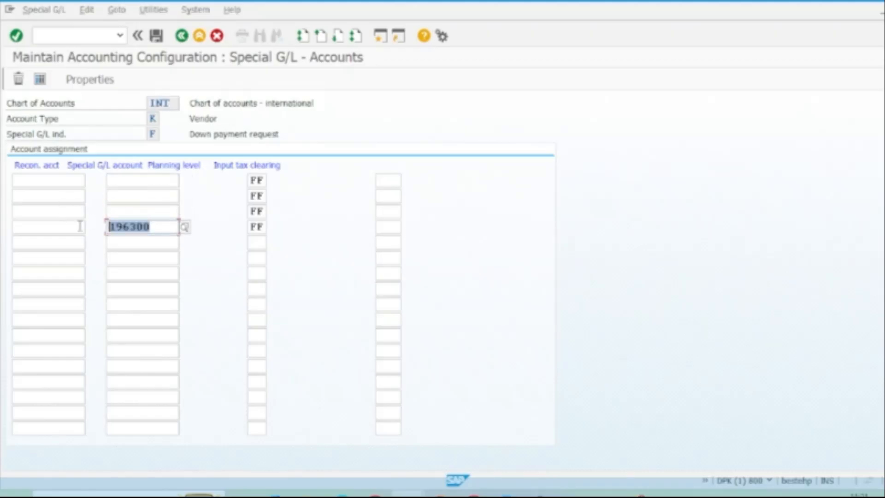
key(BackSpace)
click(130, 182)
click(130, 198)
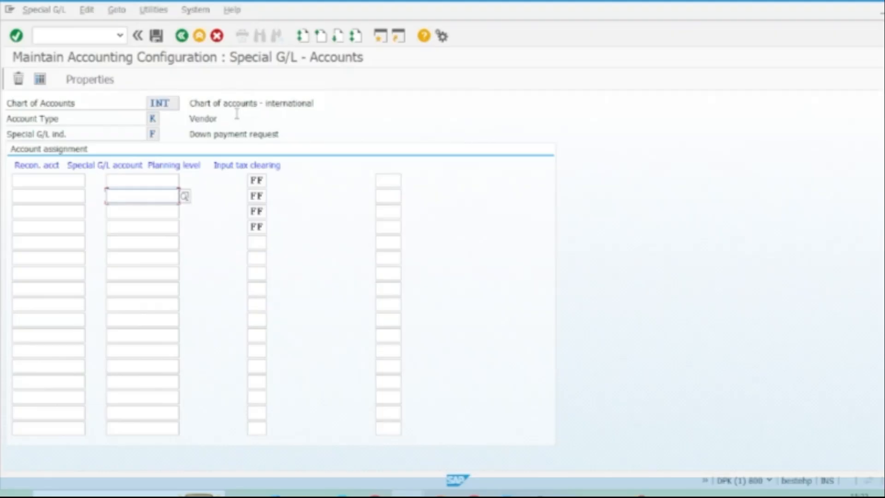
Look up the Sundry Creditor account in the G/L account session and enter 400600 as the first row's reconciliation account.
click(34, 185)
key(alt+Tab)
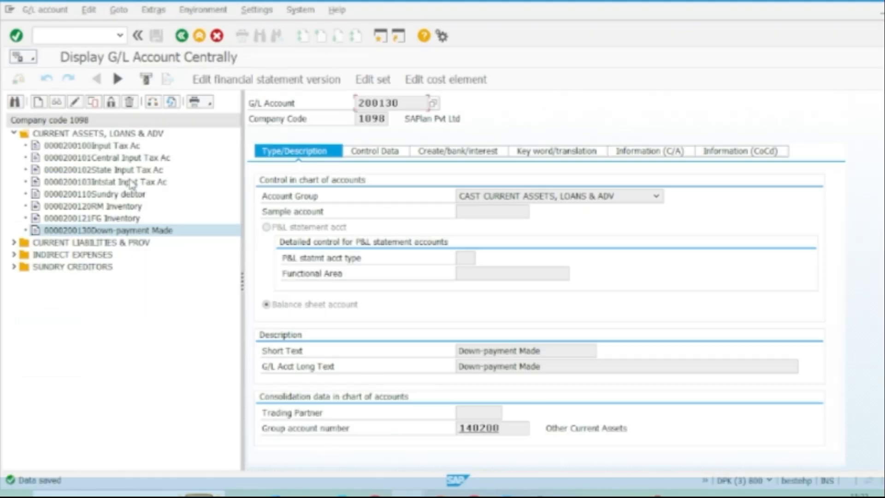
click(13, 269)
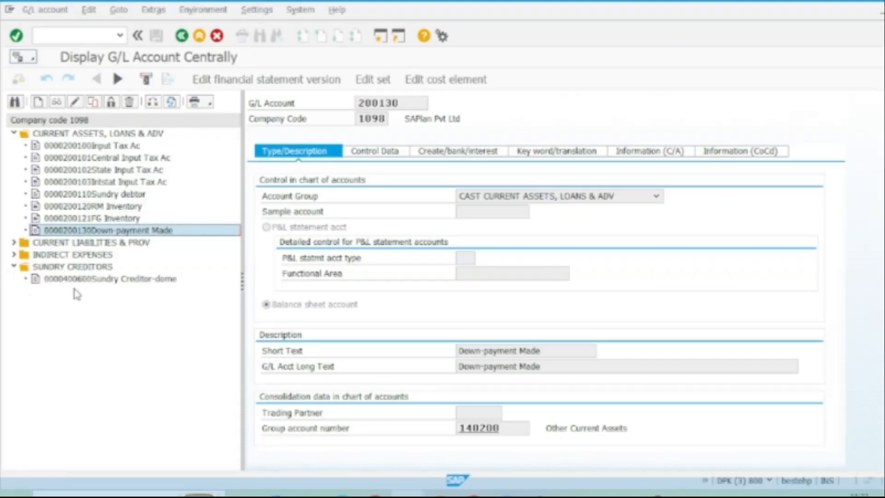
click(119, 280)
key(alt+Tab)
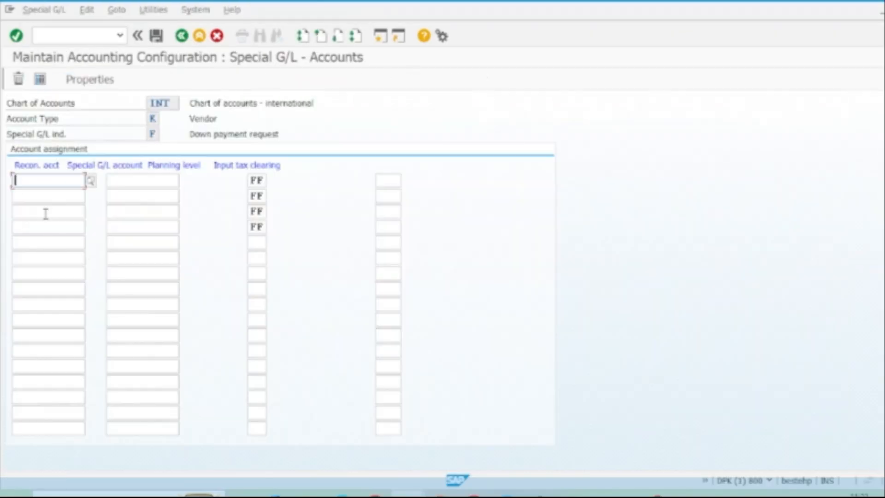
text(400600)
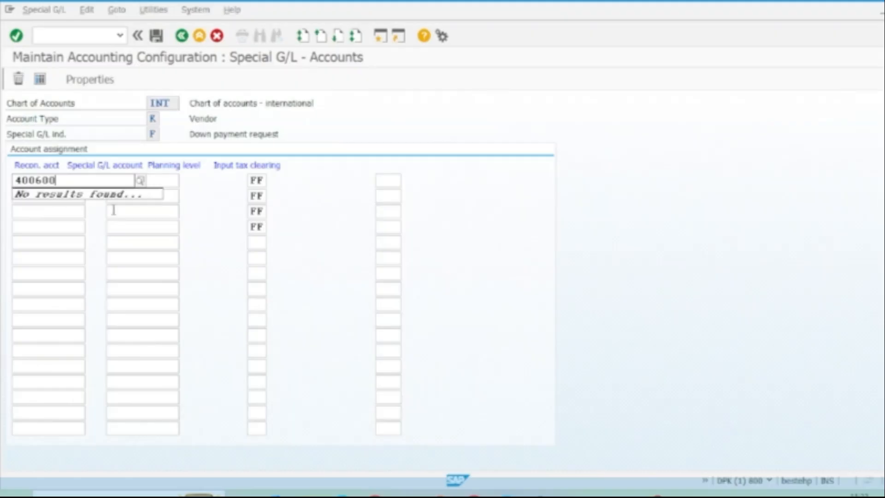
Copy account number 200130 from the G/L account session into the special G/L account field beside reconciliation account 400600.
click(172, 181)
key(alt+Tab)
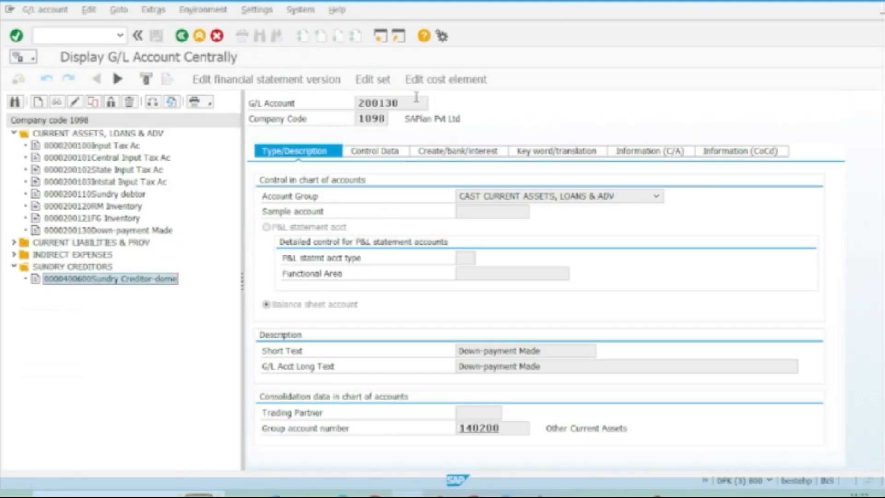
drag(412, 100, 344, 106)
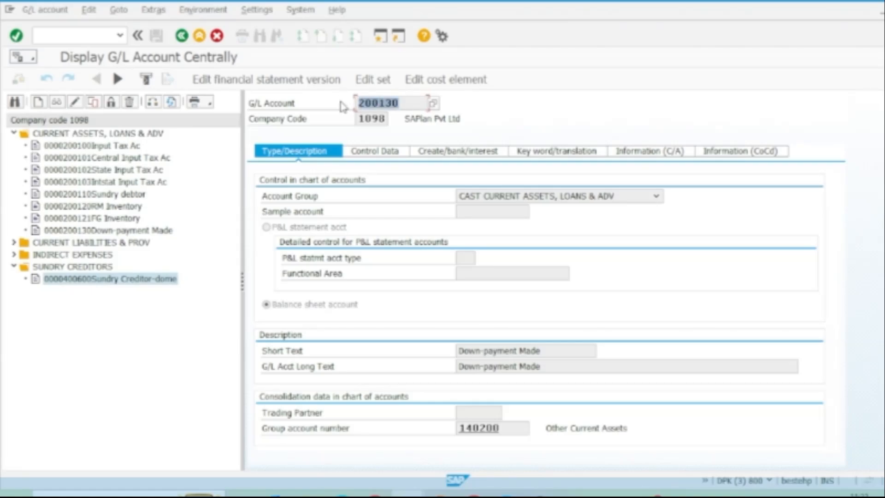
key(ctrl+c)
key(alt+Tab)
key(ctrl+v)
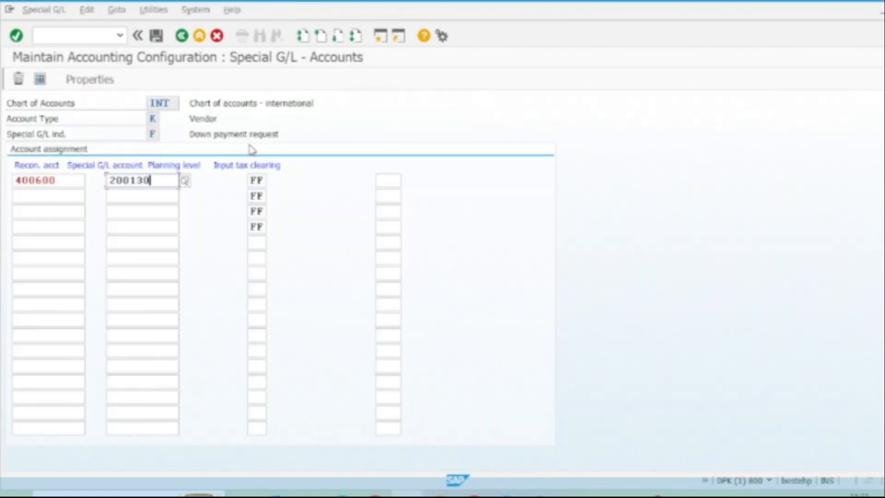
Save the down payment request assignment in customizing request 1098_SAPLan_Pvt Ltd, passing over the blank rows, and return to the special G/L list.
click(157, 40)
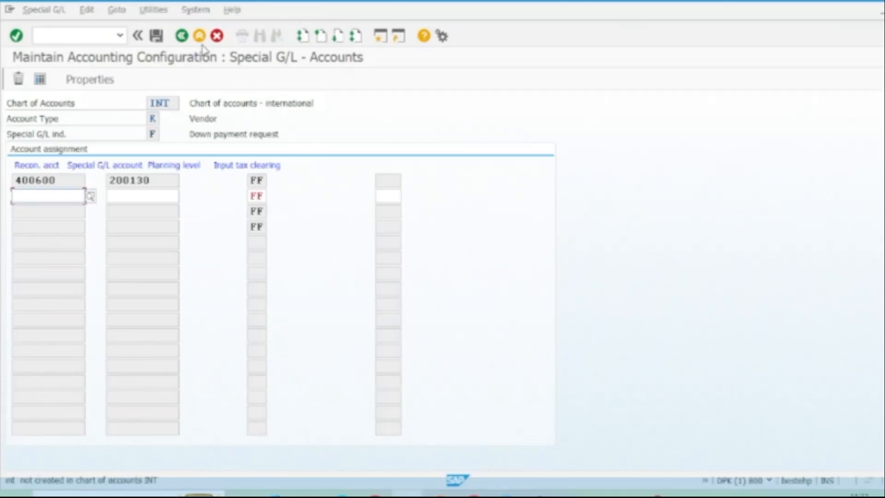
key(Return)
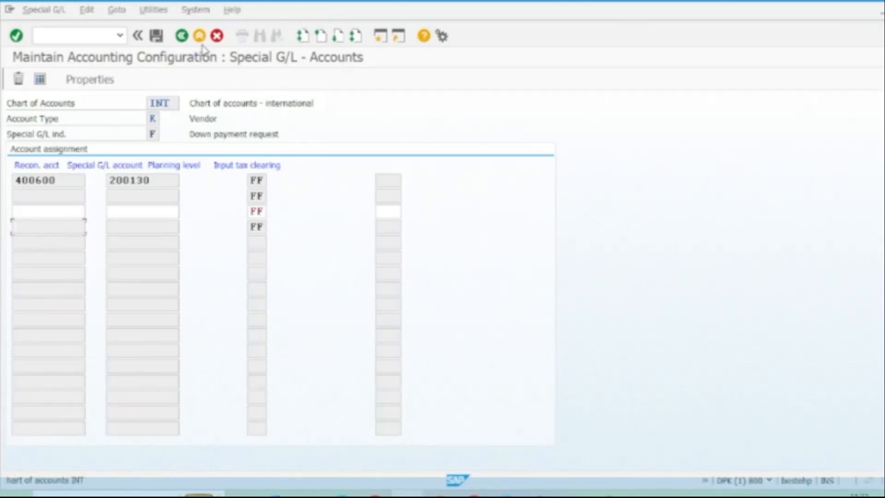
key(Return)
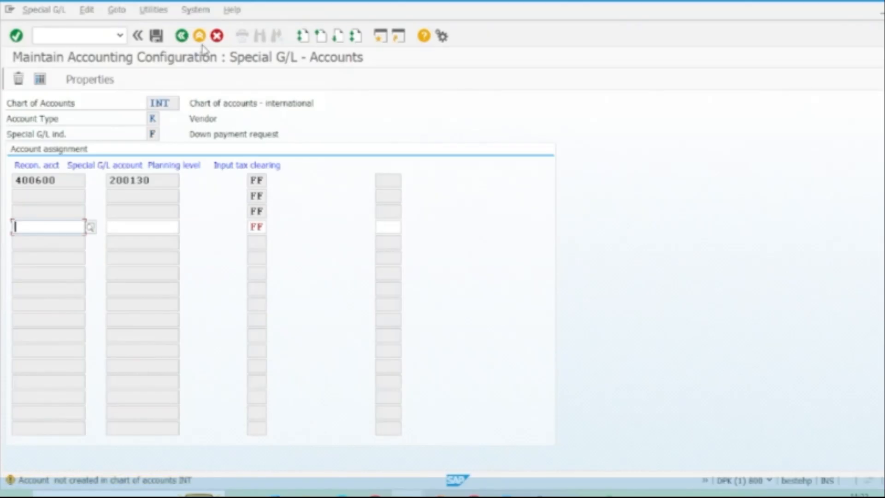
key(ctrl+s)
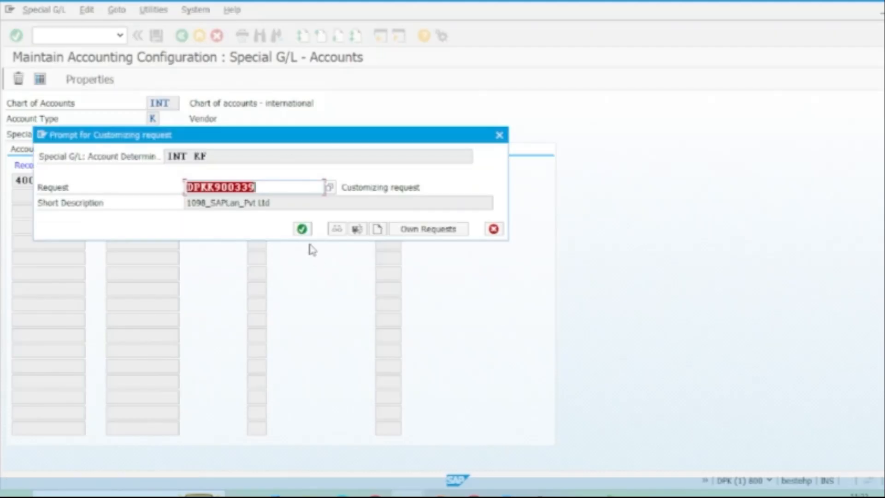
click(302, 229)
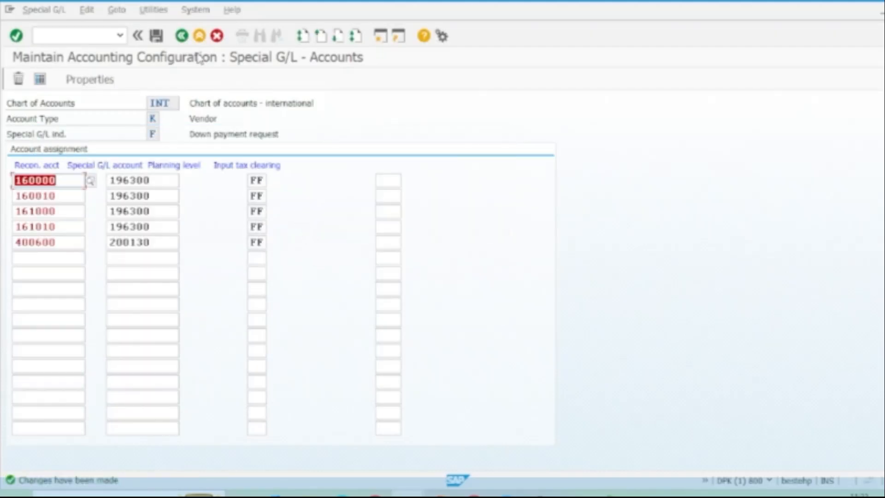
click(182, 36)
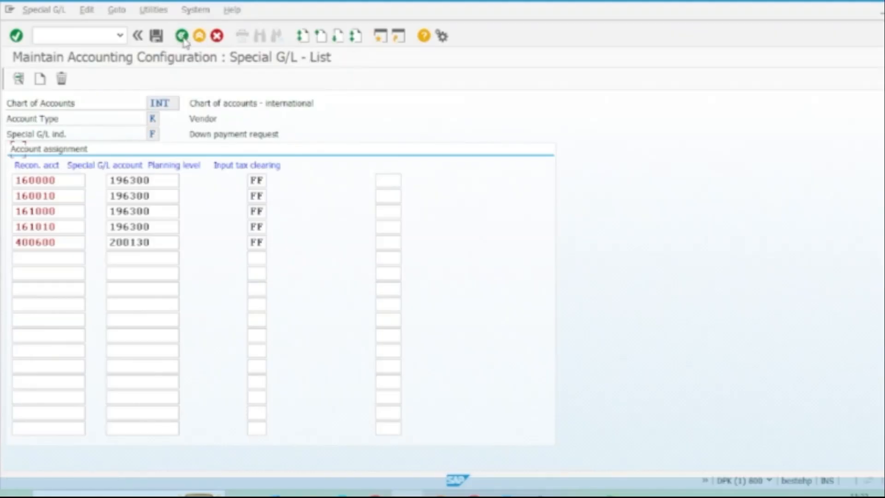
Examine the accounts and properties of vendor indicator A, Down payment on current assets, and return to the list.
click(192, 119)
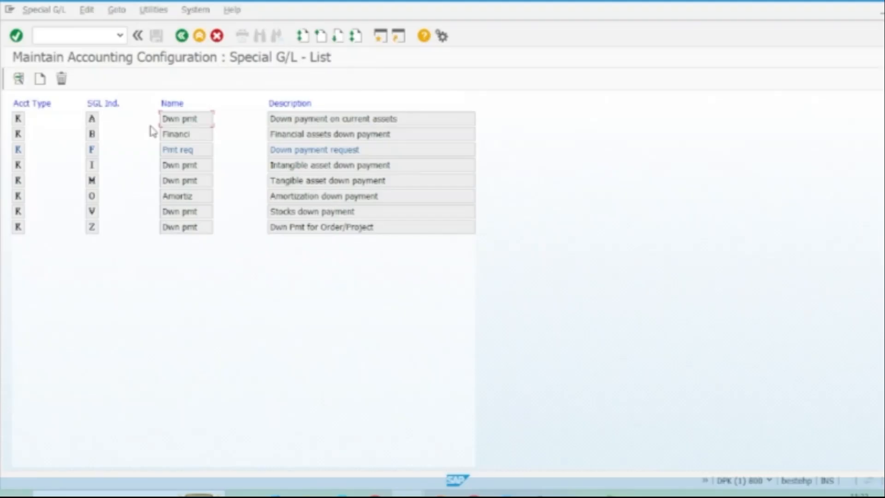
double_click(180, 119)
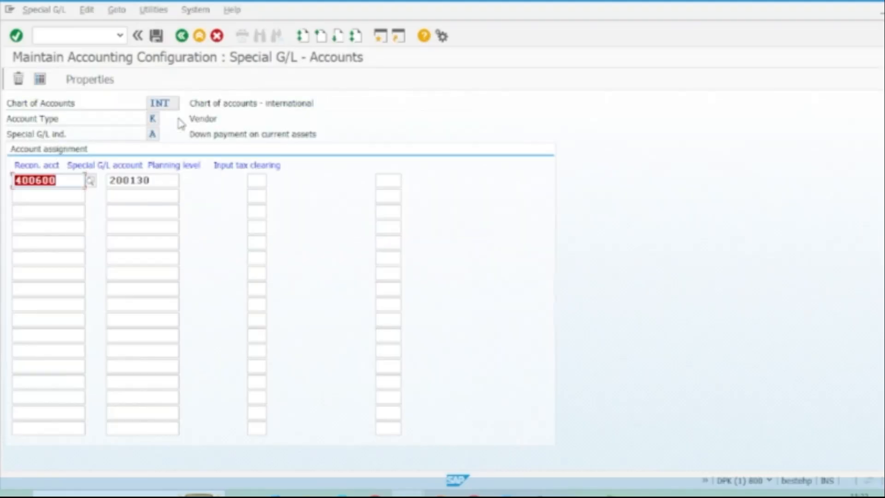
click(89, 80)
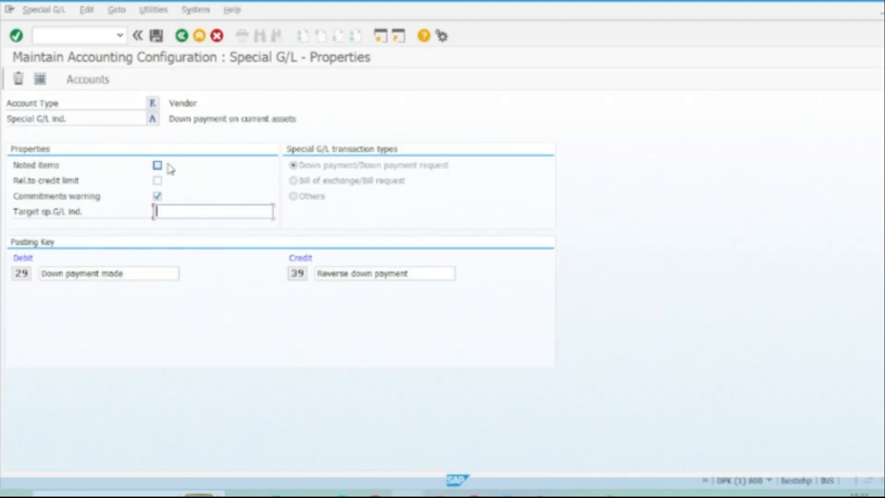
click(154, 119)
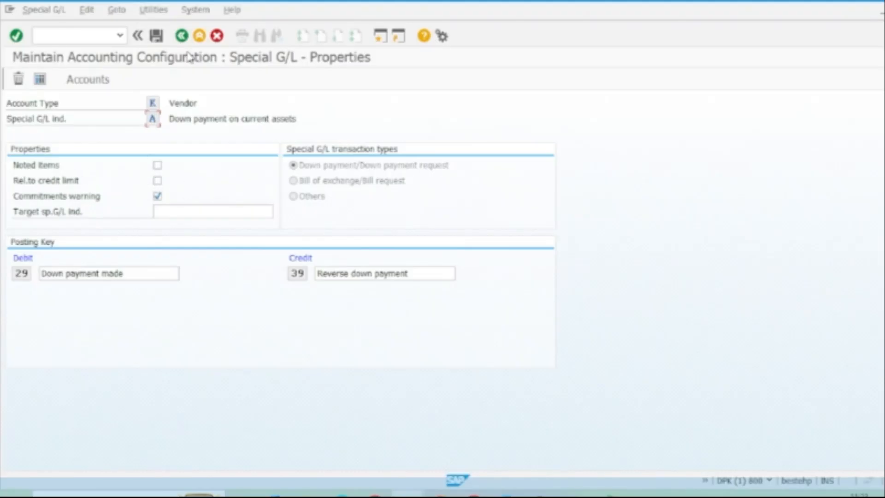
click(182, 36)
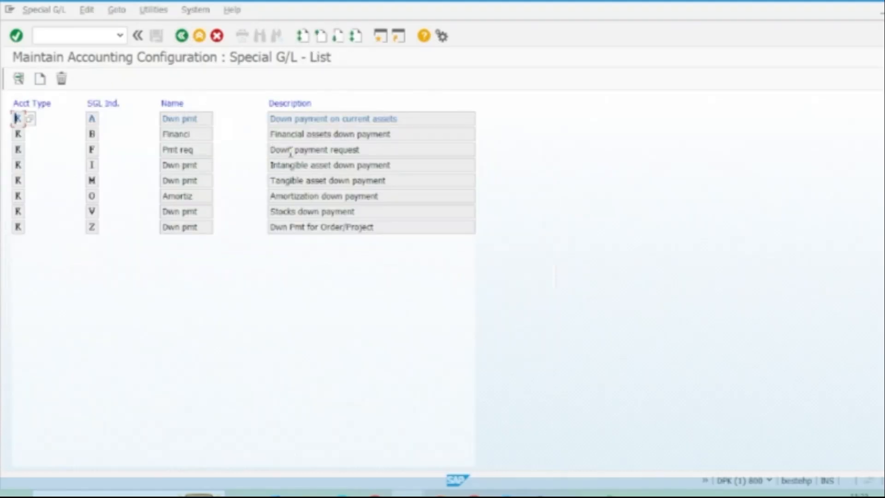
Examine the properties of vendor indicator F, Down payment request, including its noted items and target special G/L indicator settings.
double_click(178, 150)
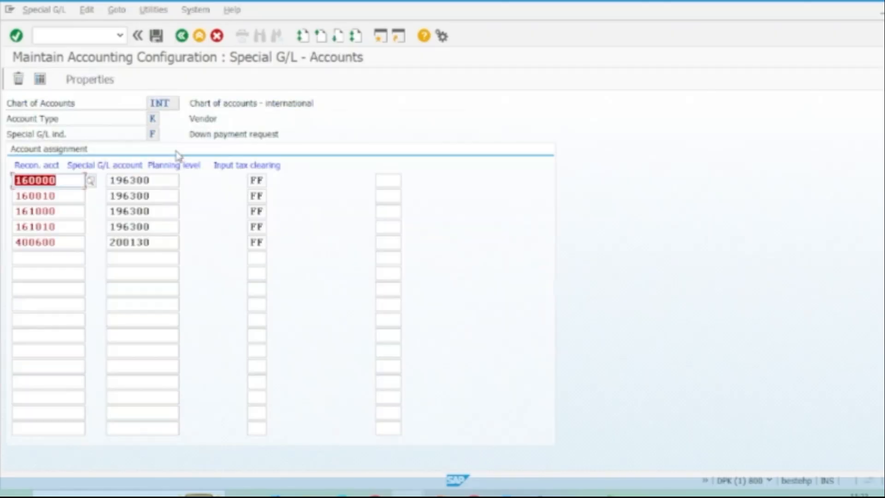
click(99, 79)
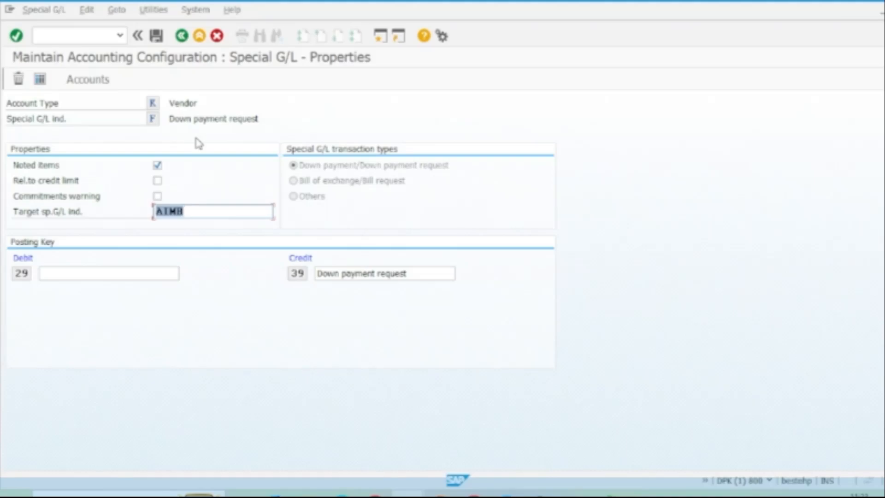
click(183, 36)
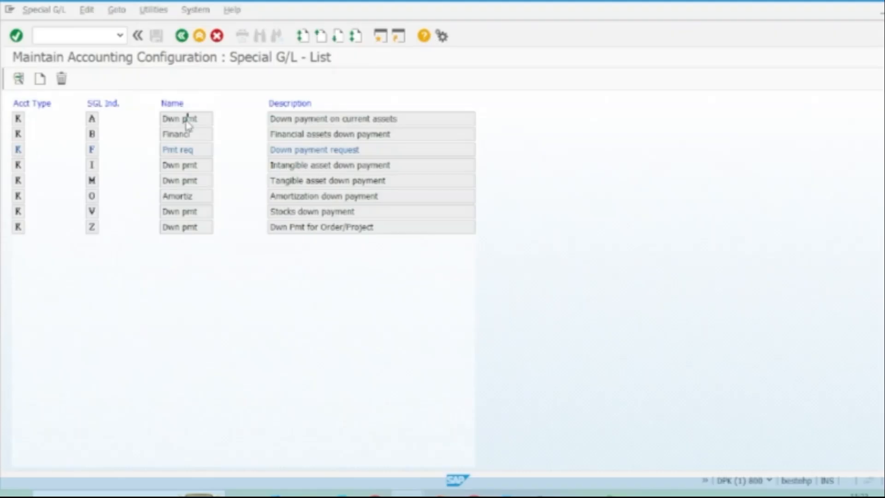
Recheck the properties of indicator A for comparison with indicator F and exit to the implementation guide.
double_click(187, 121)
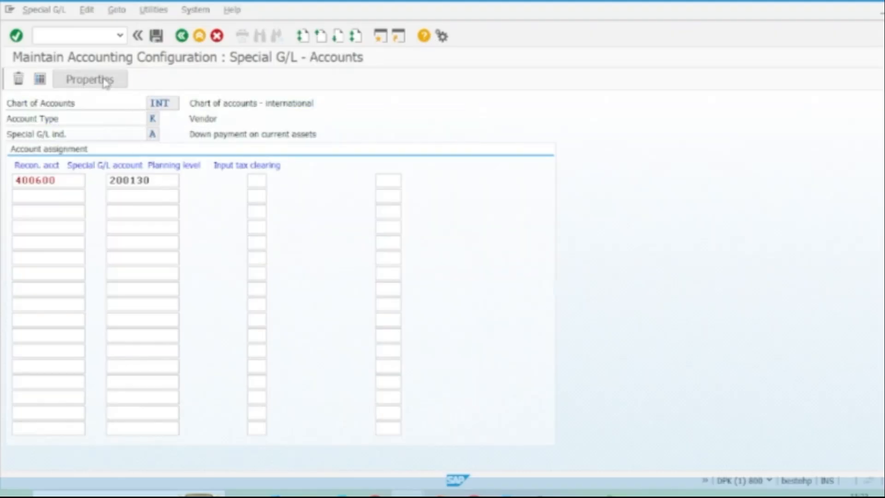
click(90, 79)
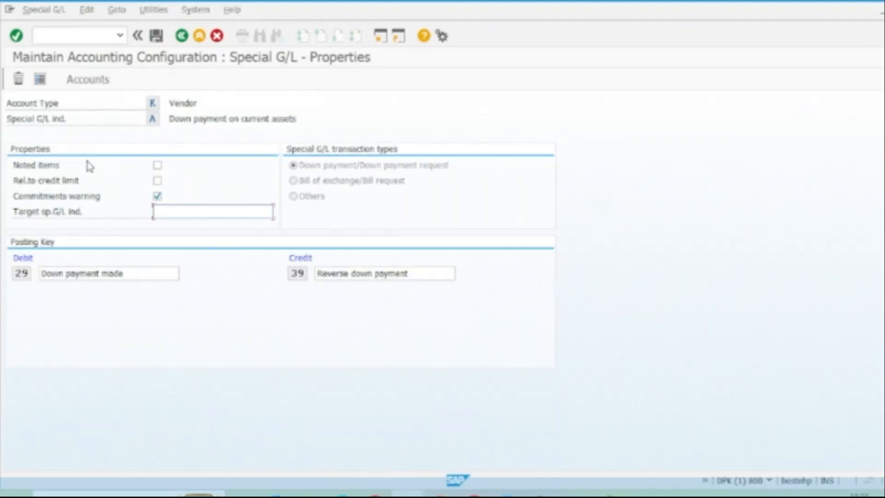
click(161, 210)
key(Tab)
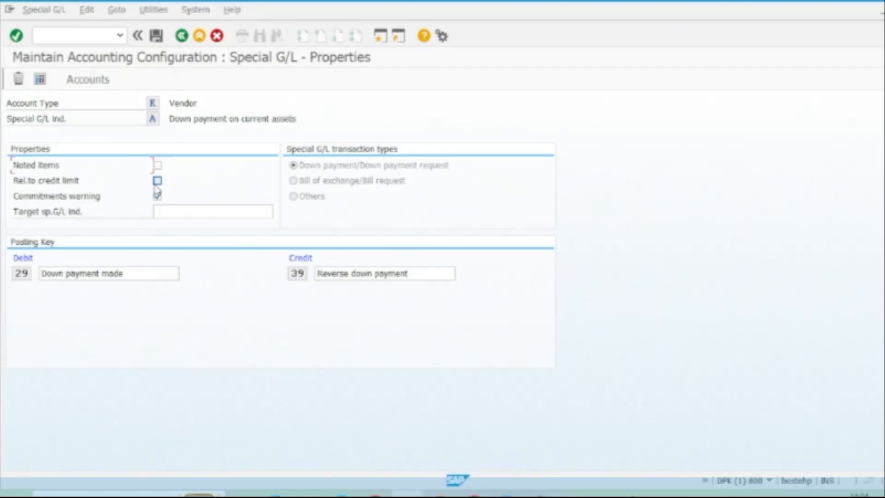
click(182, 37)
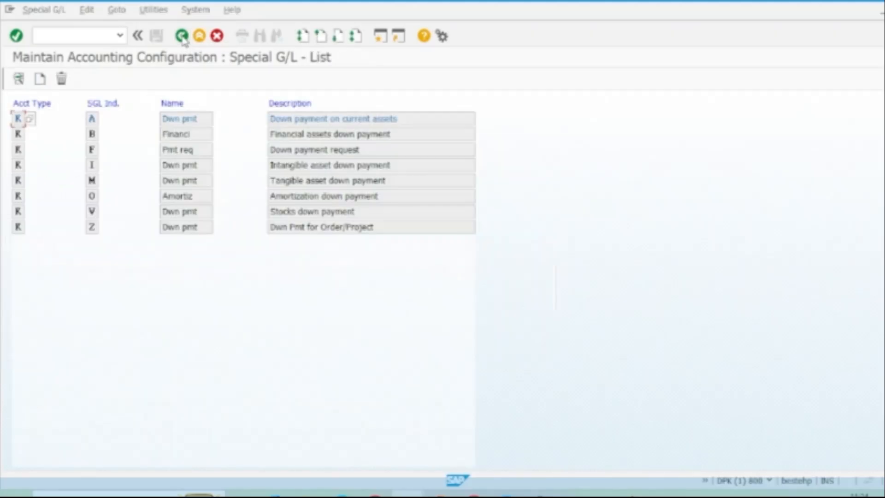
click(183, 37)
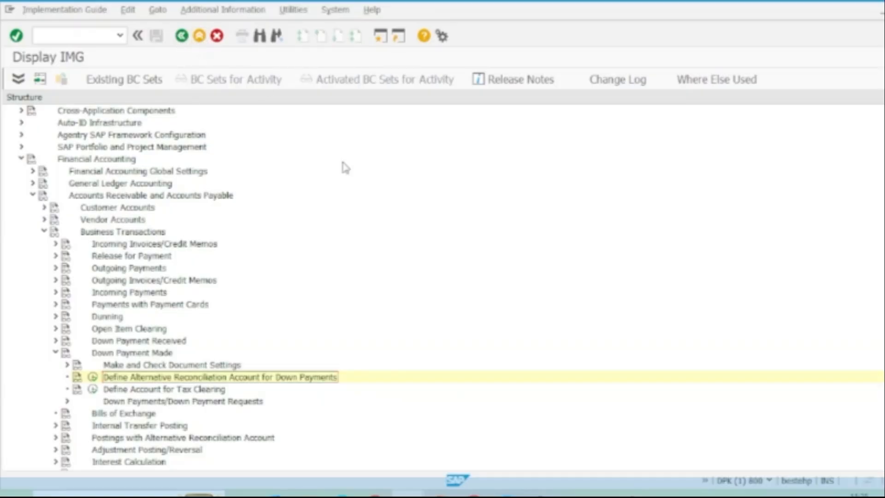
Switch to the G/L account display and expand the indirect expenses group to review its accounts.
mouse_move(431, 490)
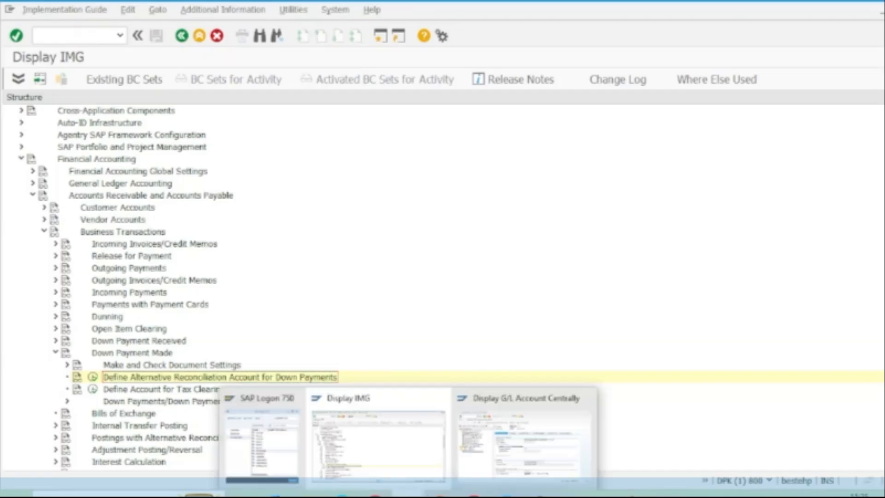
click(534, 438)
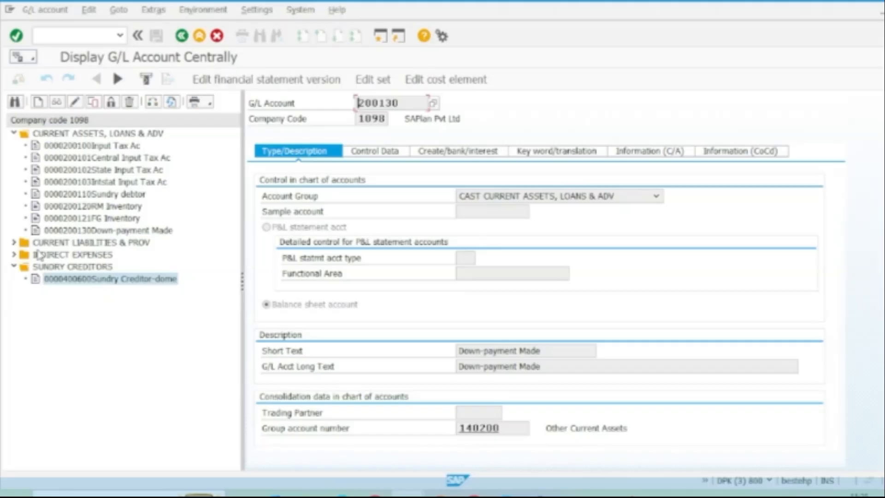
click(14, 255)
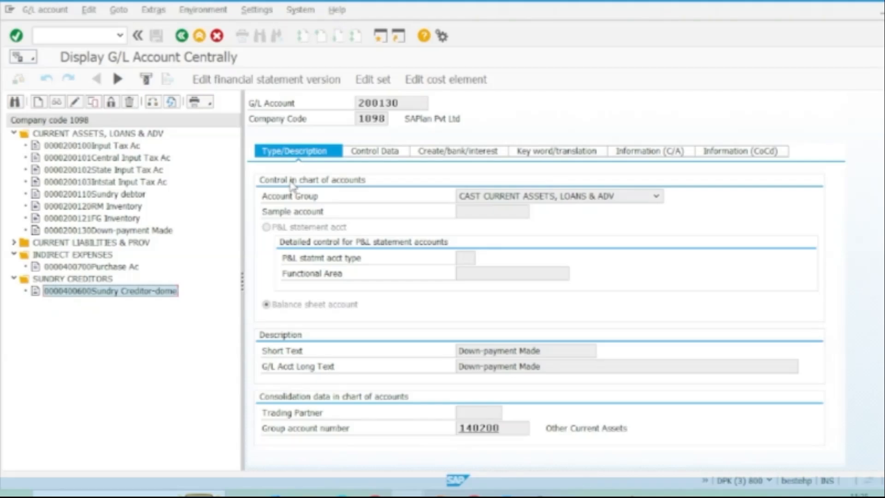
Leave the implementation guide and return to the SAP Easy Access screen.
click(201, 37)
click(200, 37)
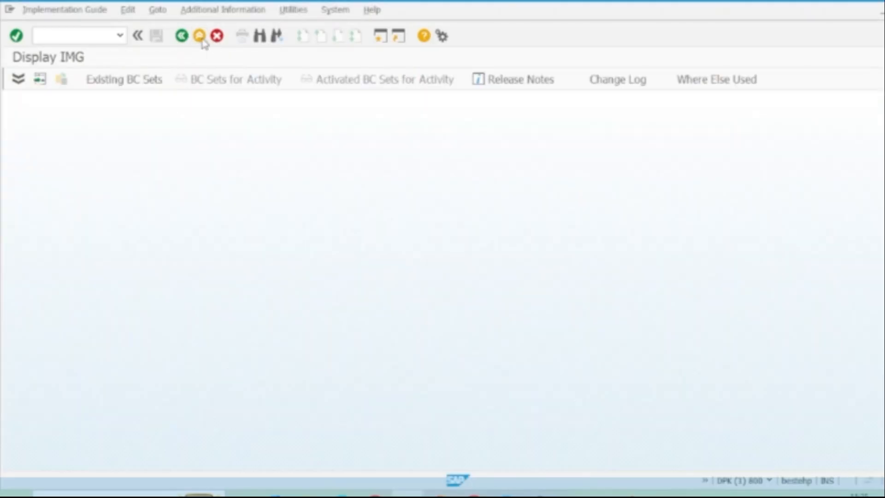
click(200, 37)
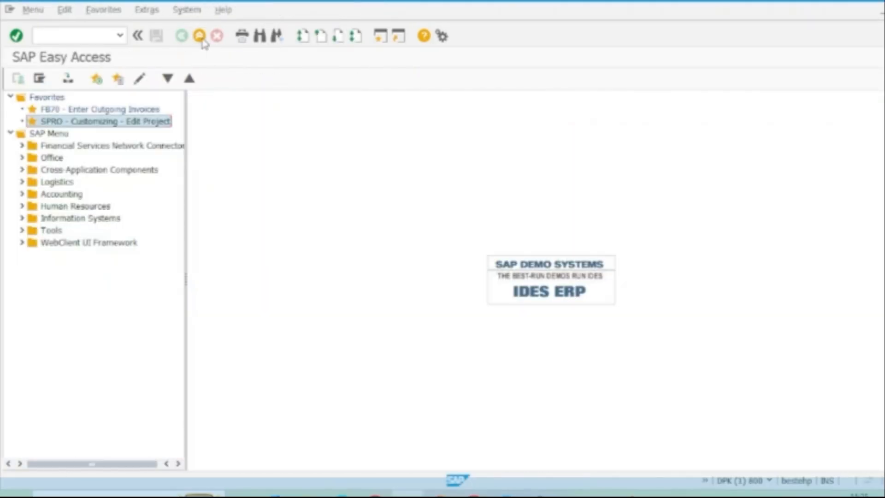
Open transaction F-47 - Request from the Accounts Payable down payment entries under Financial Accounting.
click(21, 194)
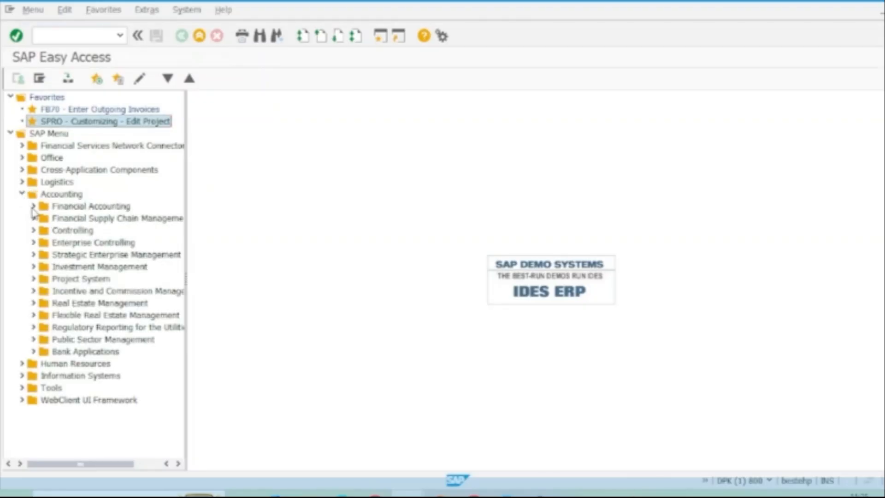
click(33, 207)
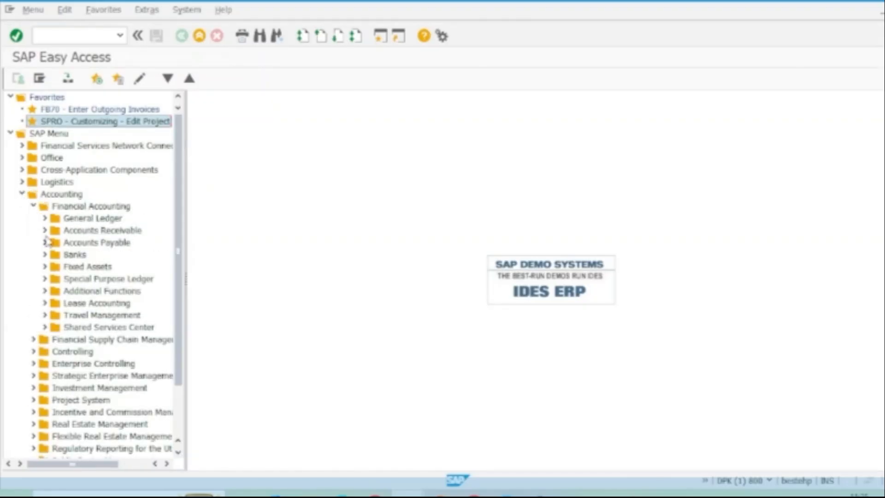
click(45, 243)
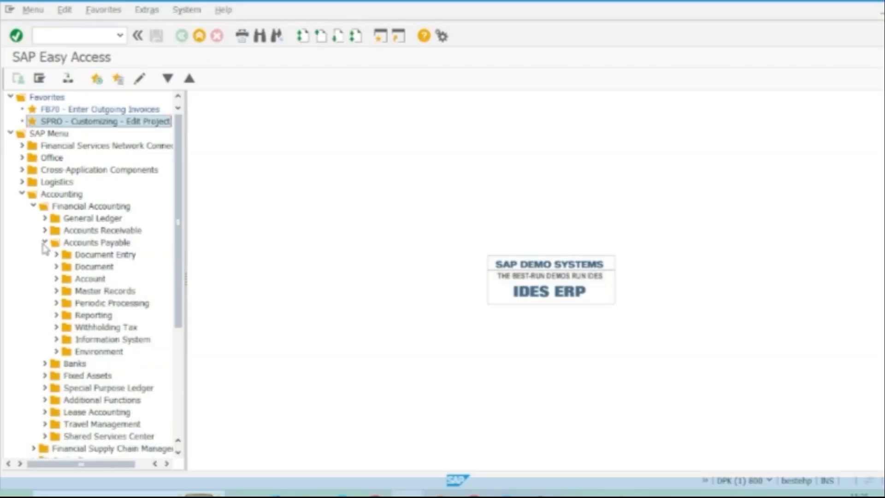
click(56, 257)
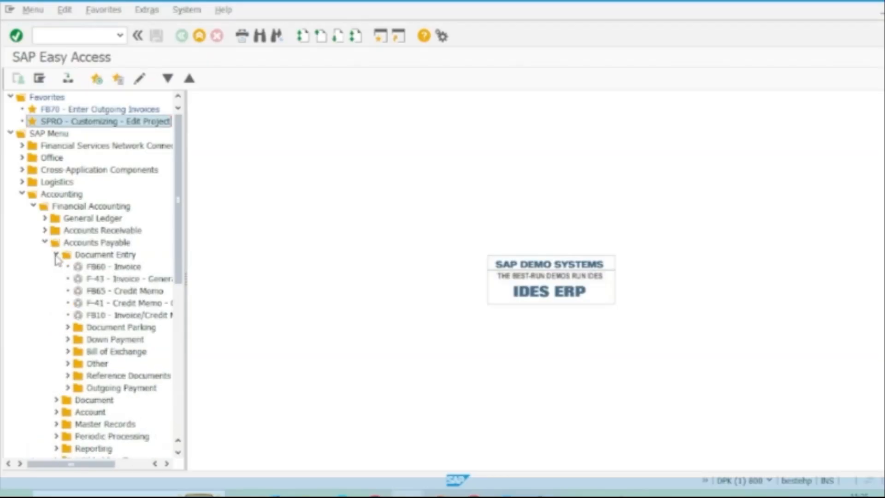
click(107, 344)
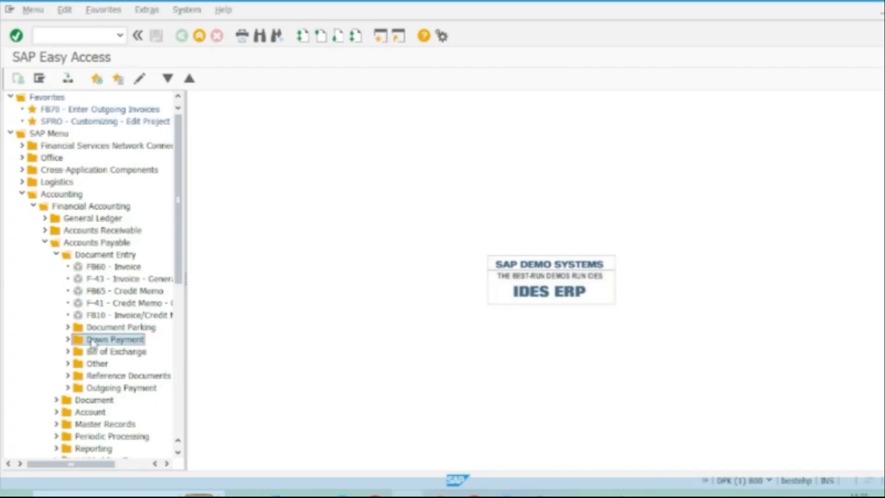
click(68, 339)
drag(179, 251, 179, 307)
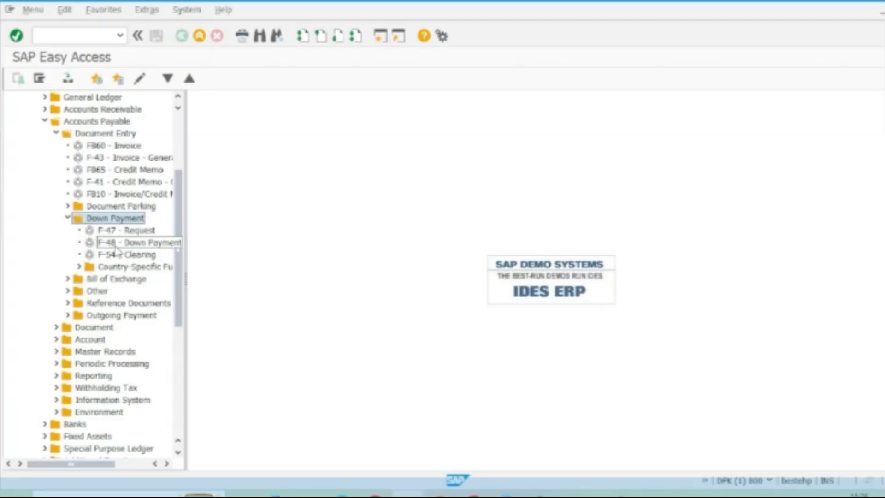
click(133, 231)
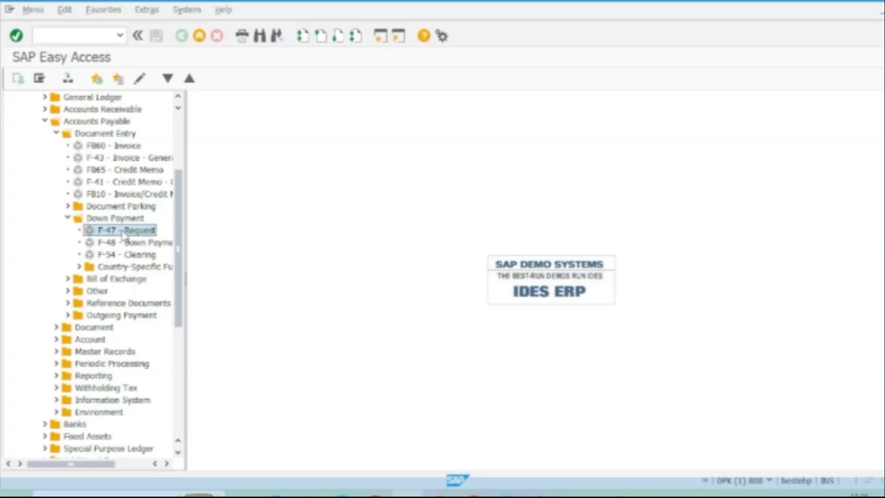
double_click(123, 230)
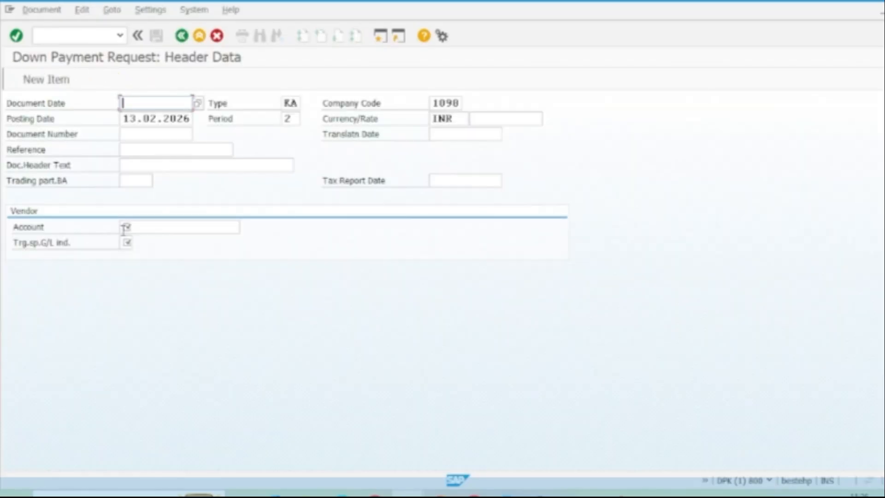
Set the request's document date to 13.02.2026 and select vendor NCERT of company code 1098 as the account.
click(199, 104)
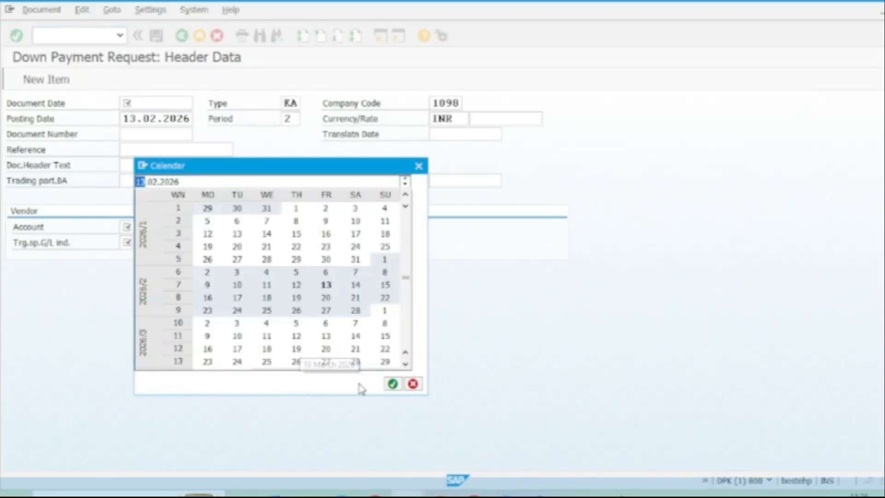
click(393, 384)
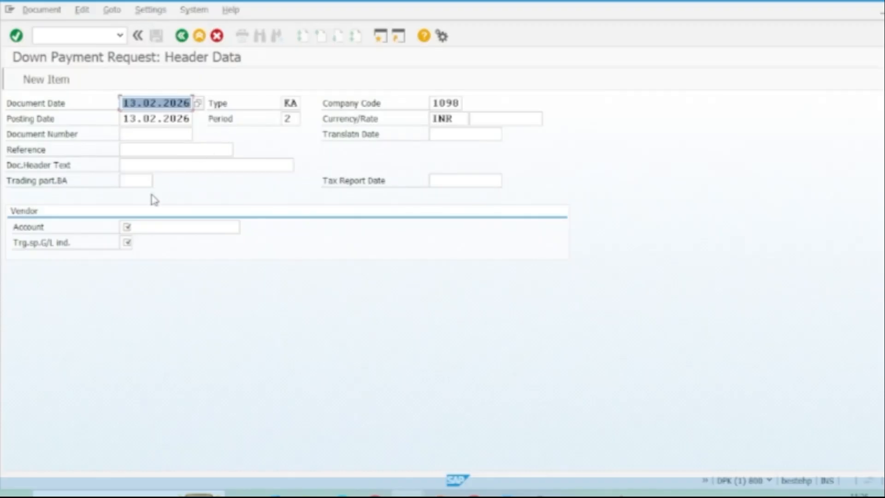
click(141, 226)
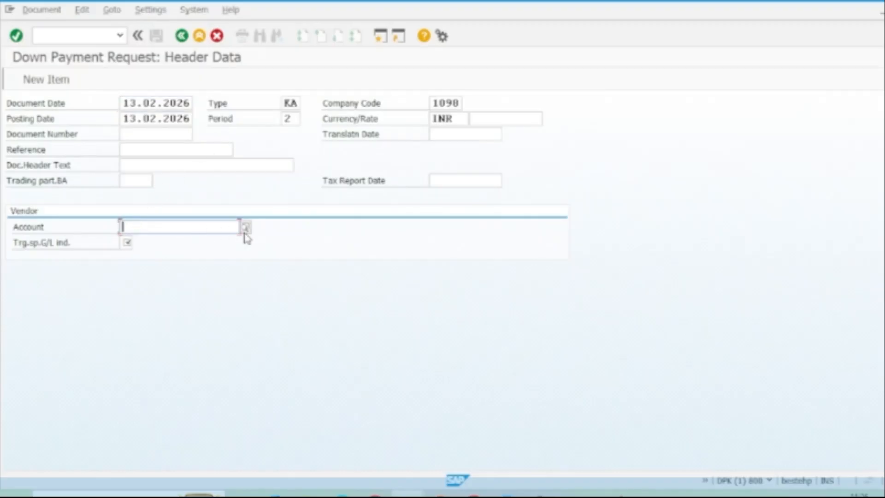
click(245, 232)
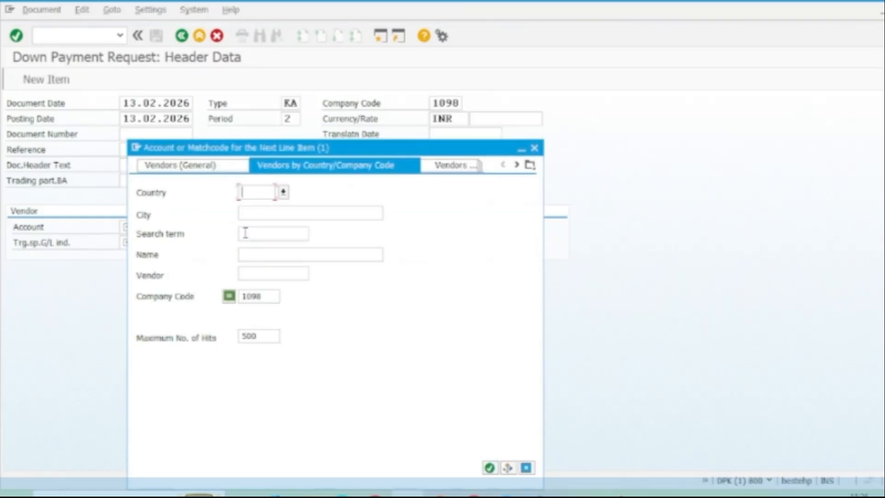
key(Return)
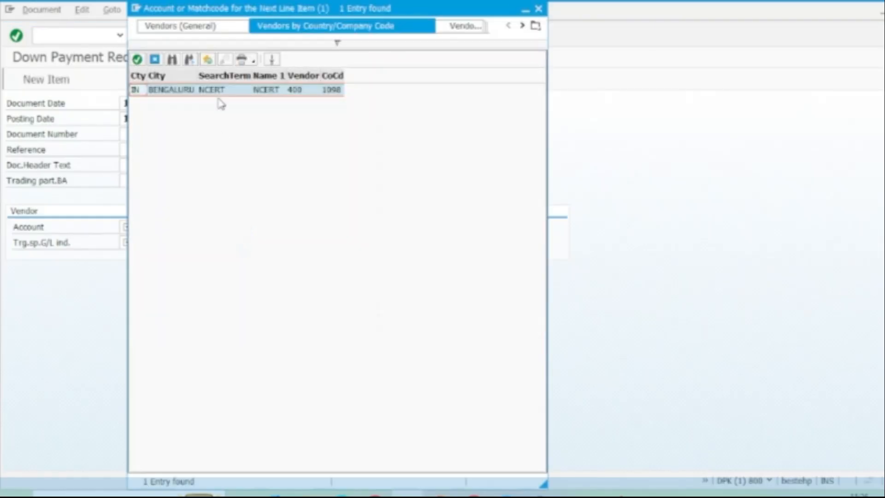
double_click(267, 94)
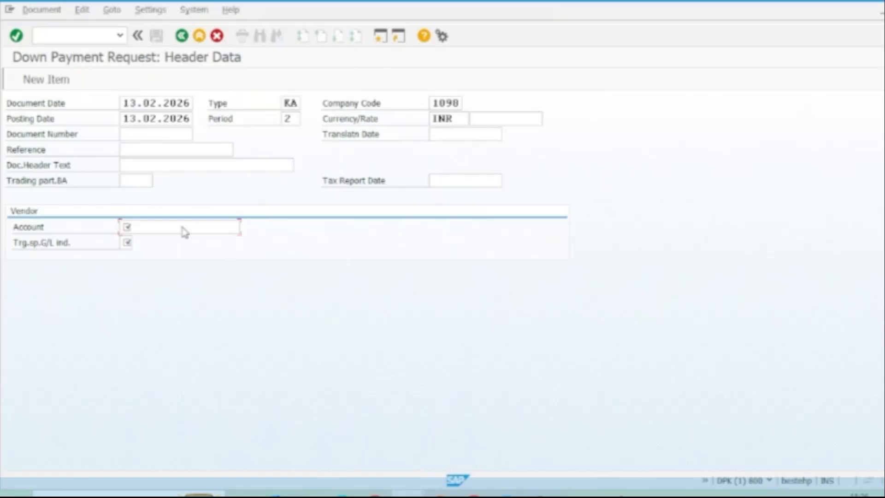
Set the target special G/L indicator to A and proceed to the new vendor item.
click(127, 243)
text(A)
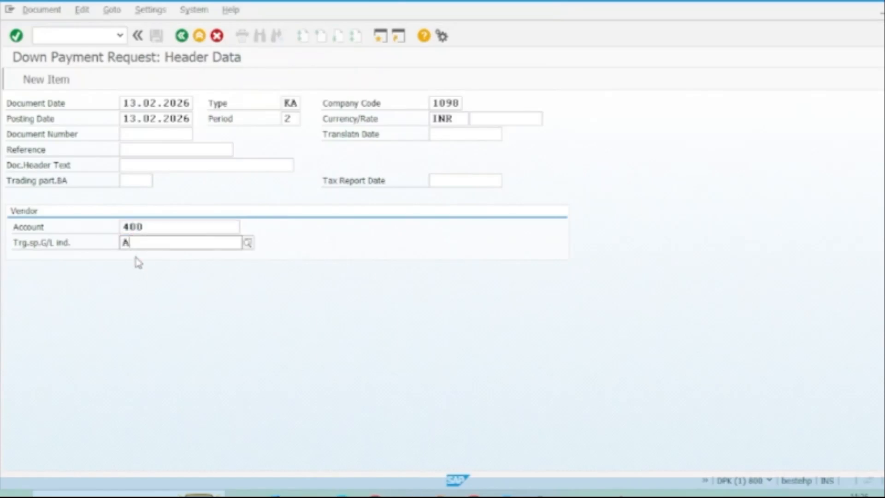
click(152, 170)
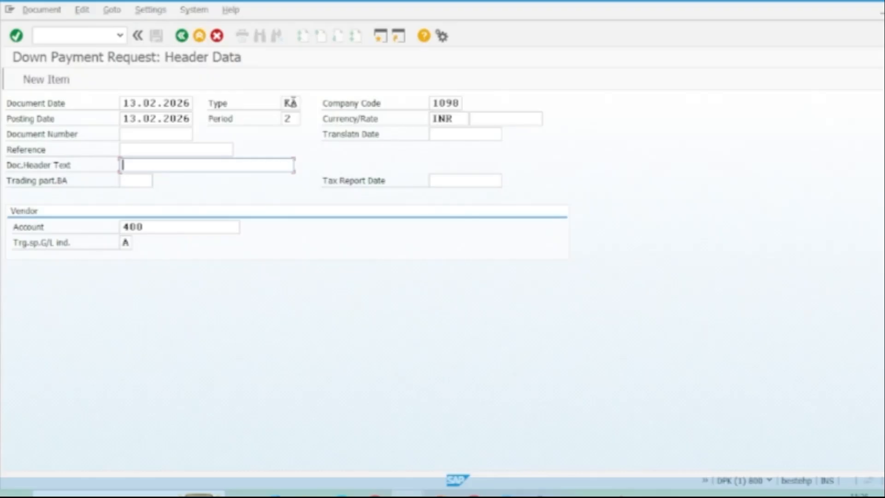
click(51, 80)
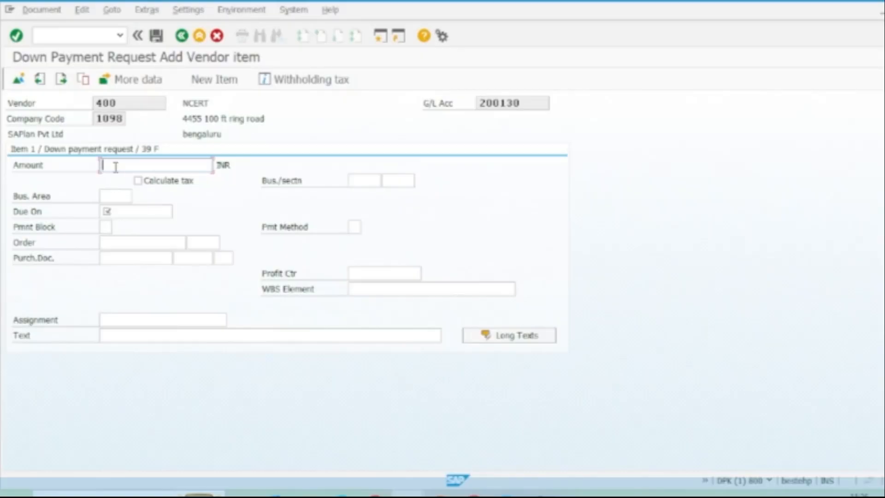
Set the down payment request amount to 15000 INR and its due date to 13.02.2026.
text(150)
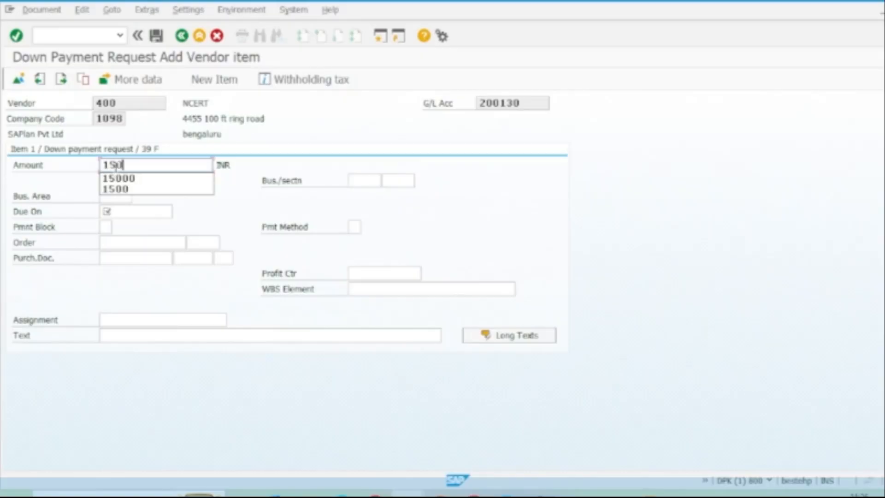
text(00)
click(120, 212)
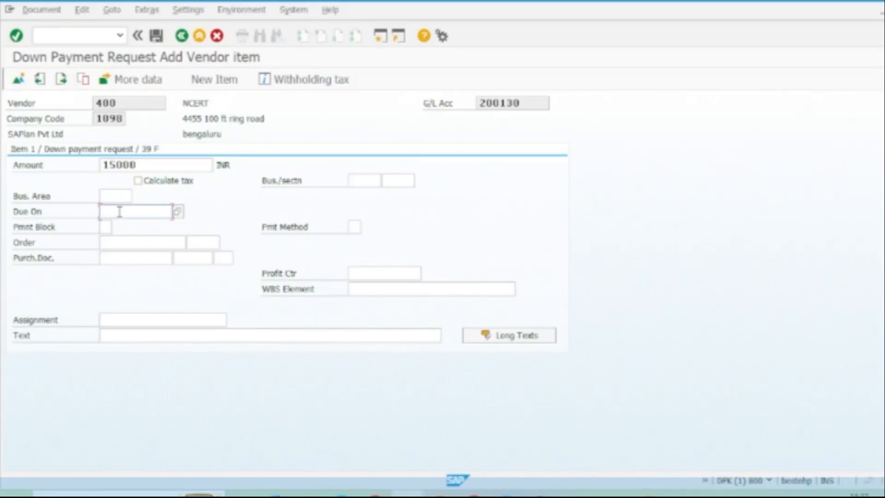
click(179, 212)
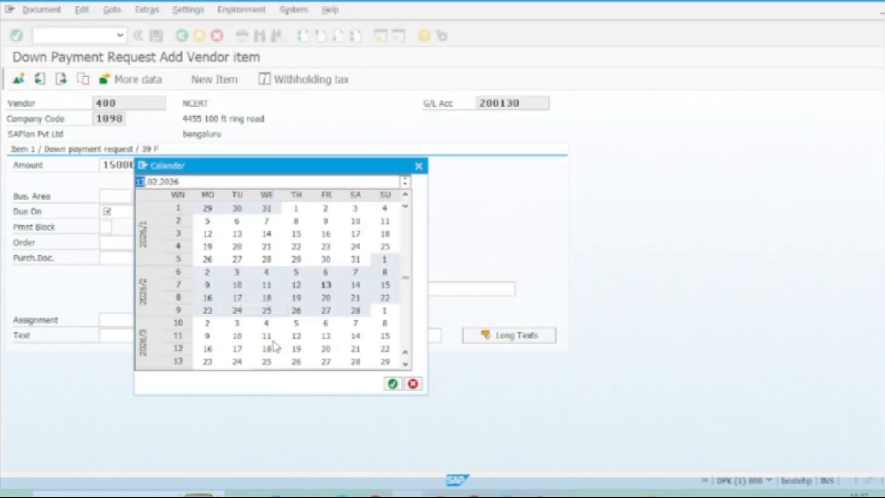
click(394, 386)
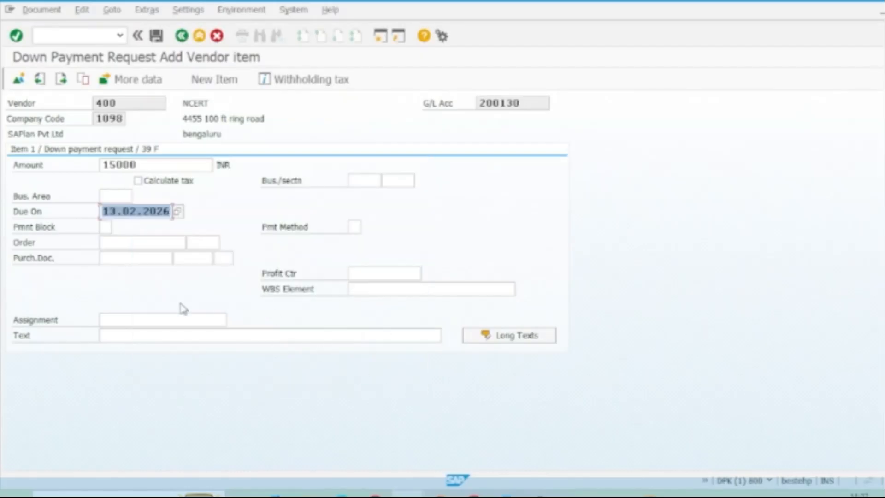
Enter the item text "Dp for vendor amount 15k" and post the down payment request.
click(136, 336)
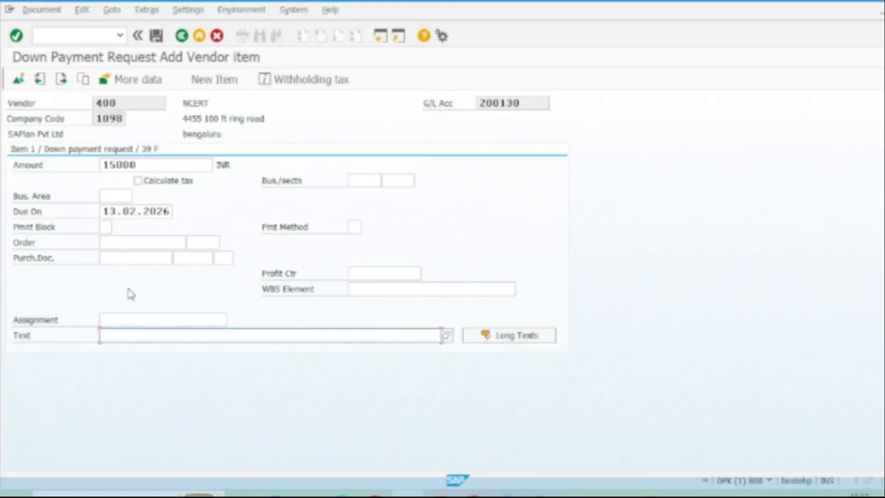
text(Dp for vendor amount 15k)
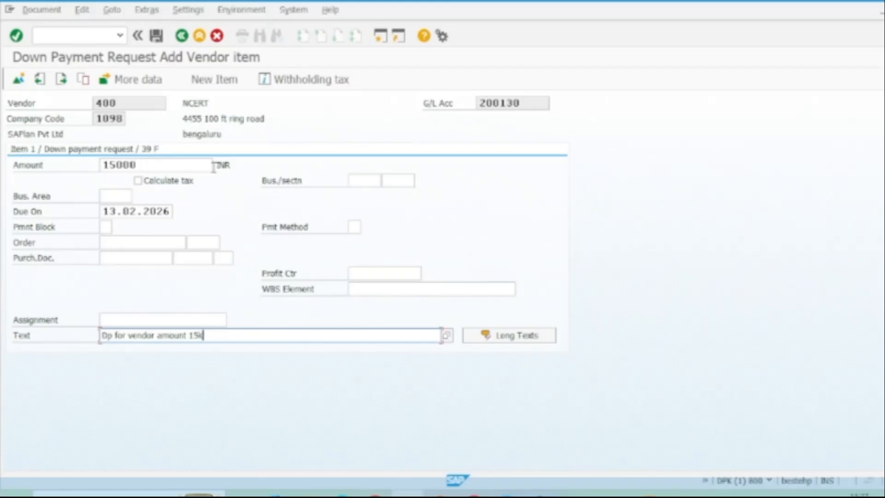
click(156, 37)
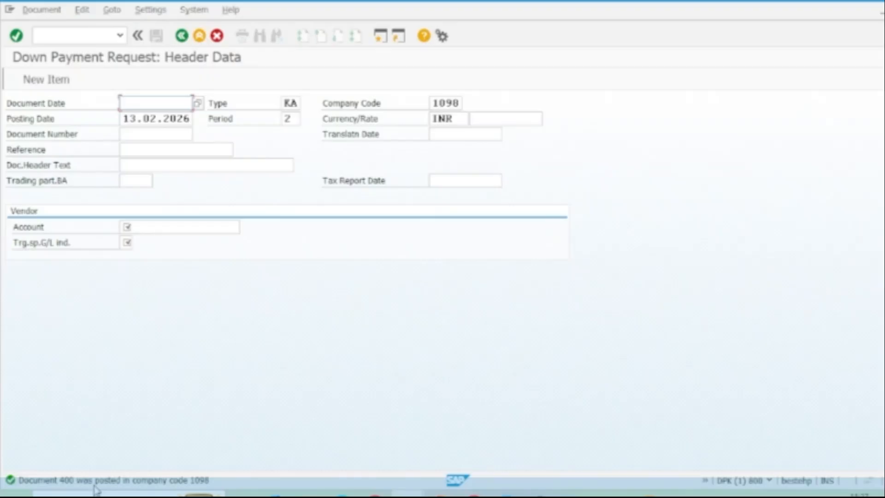
Examine the full text of the posting message for the down payment request and close it.
click(94, 486)
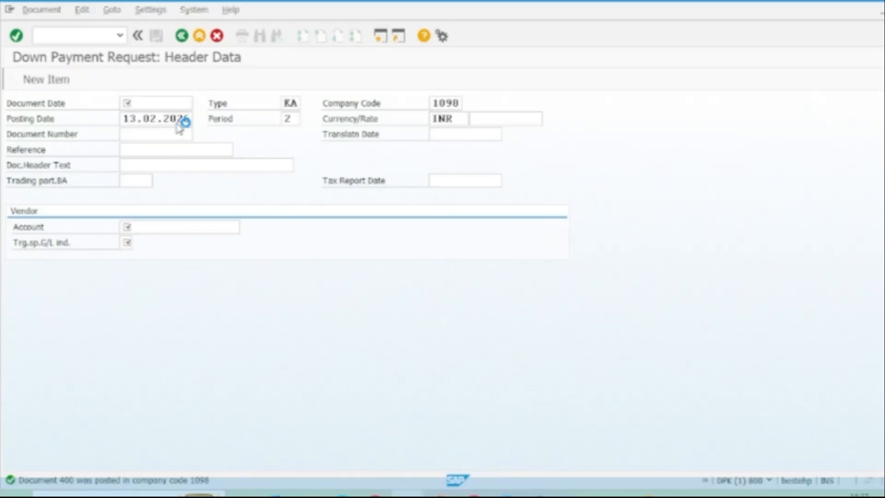
drag(26, 89, 151, 89)
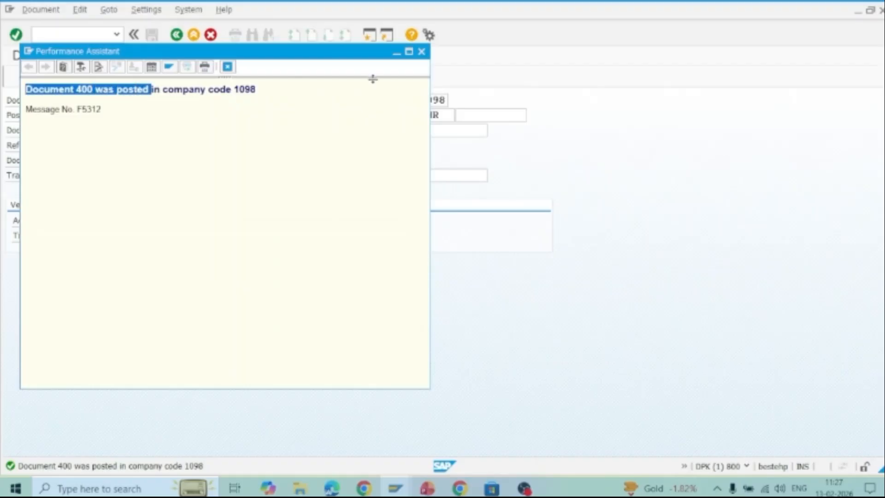
click(421, 52)
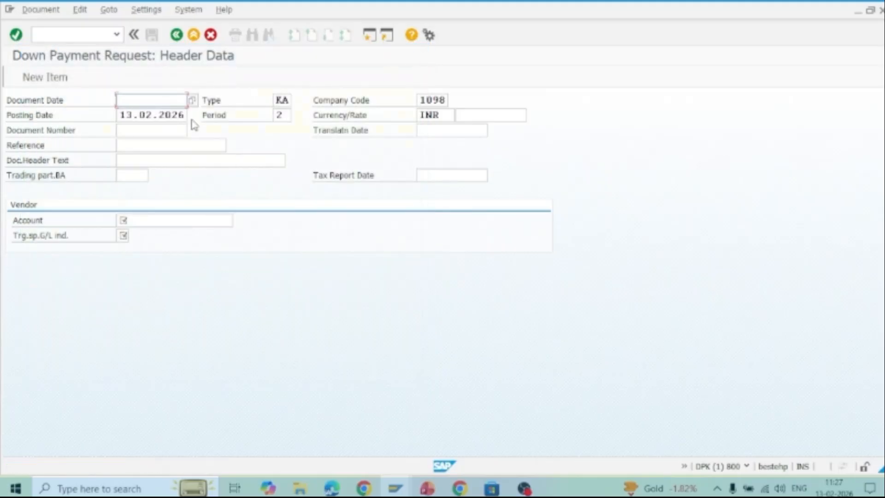
Exit the down payment request entry, discarding the empty form, and switch to the G/L account display.
click(177, 35)
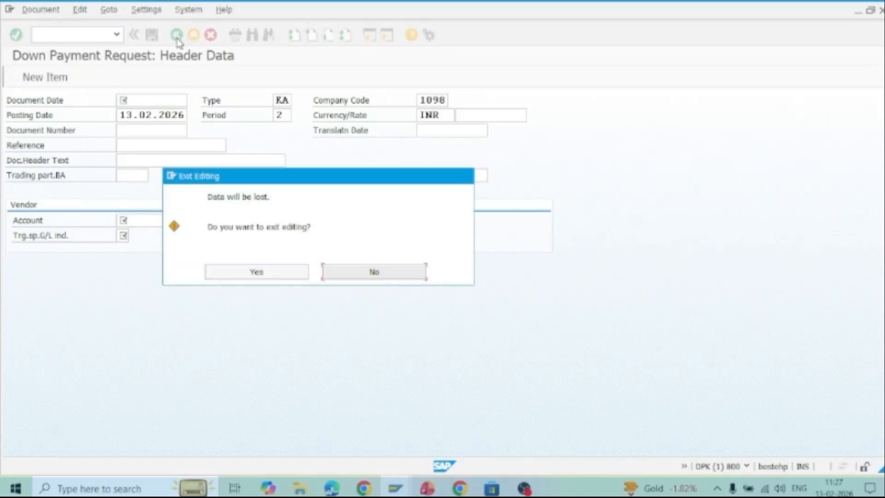
click(271, 276)
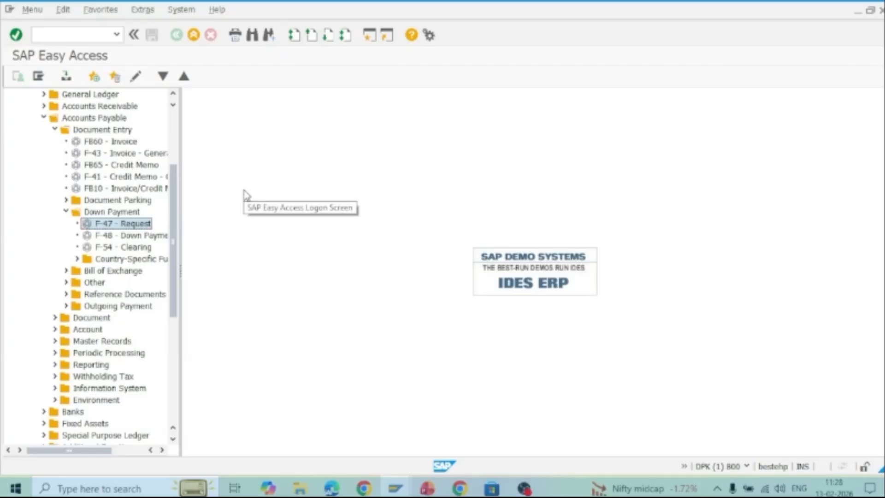
key(alt+Tab)
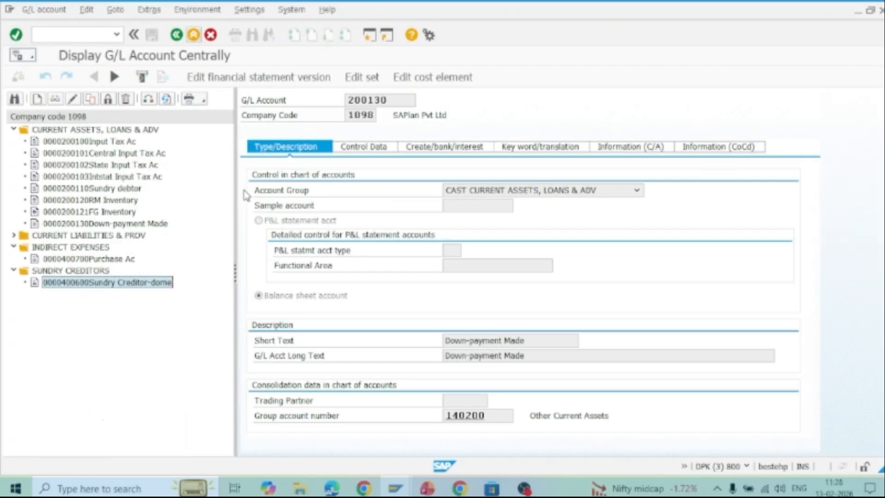
Leave the G/L account display and open the vendor line item display for vendor NCERT in company code 1098.
click(194, 35)
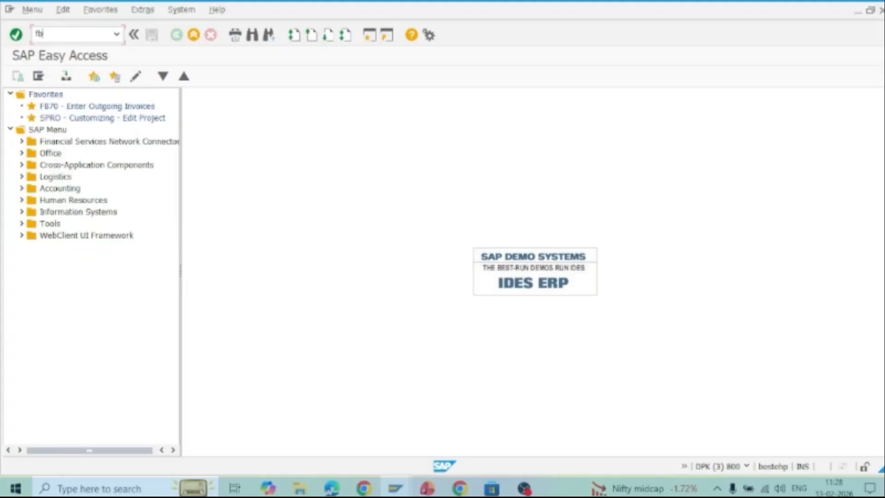
key(Return)
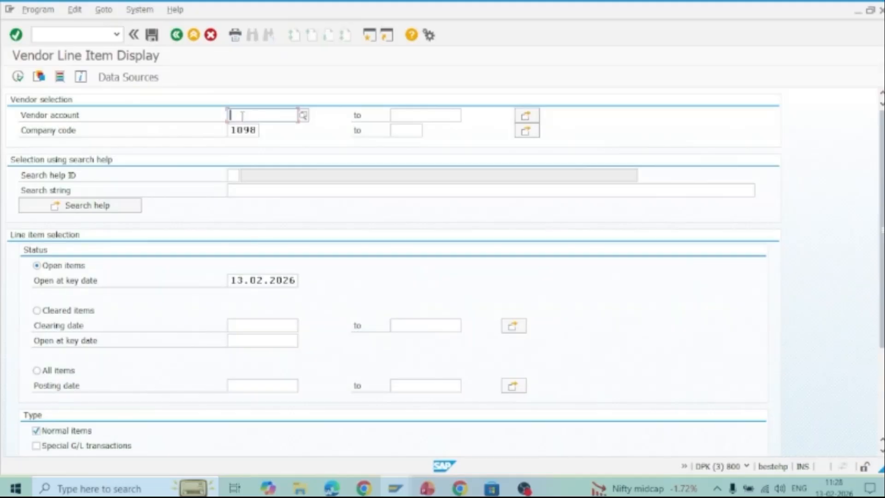
text(400)
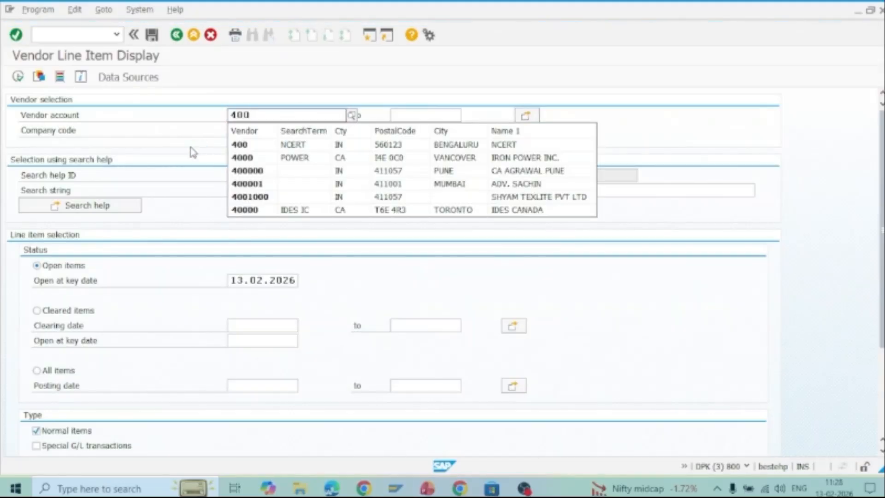
click(238, 145)
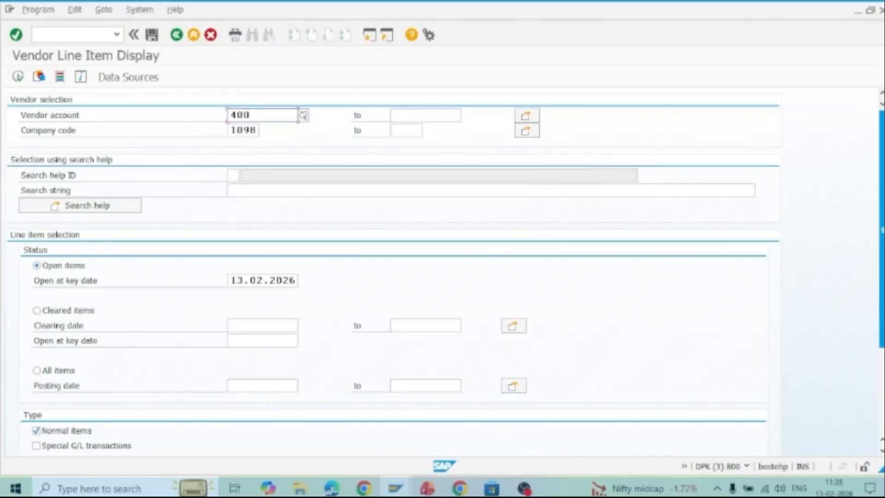
Restrict the line item selection to noted items, excluding normal items, and display the vendor's open items as of 13.02.2026.
drag(883, 277, 882, 321)
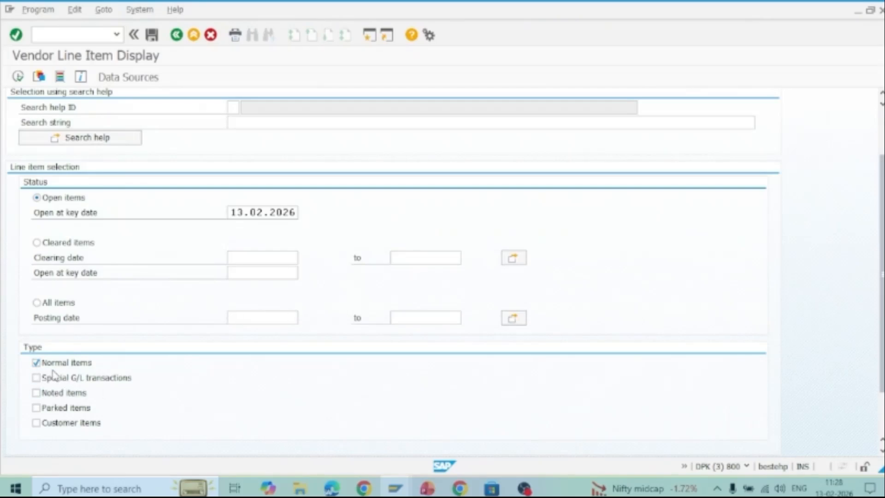
click(40, 394)
click(37, 363)
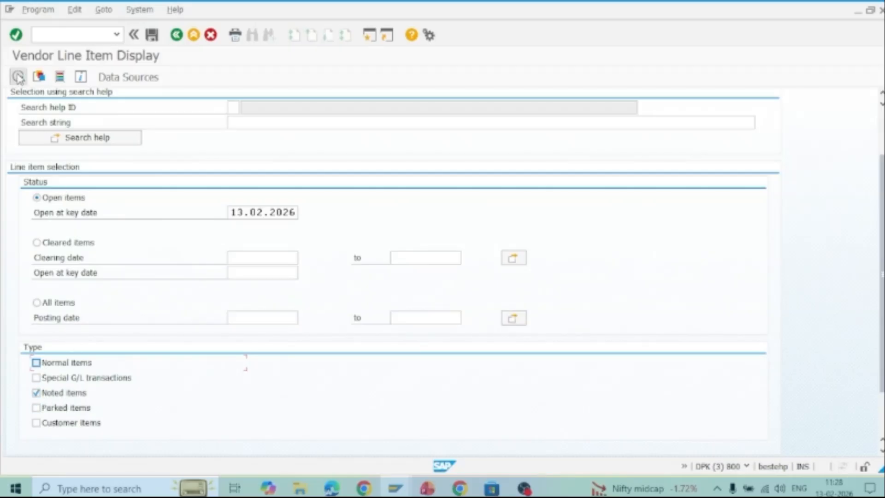
click(19, 77)
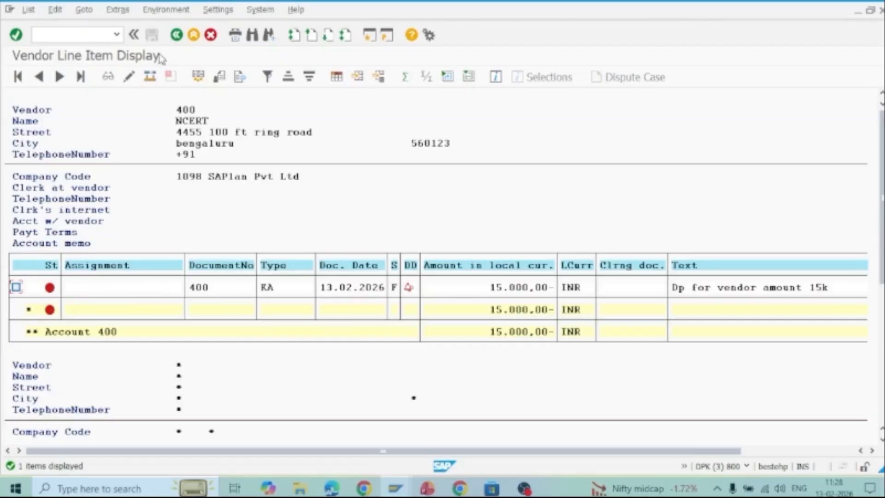
Return to the SAP menu session, open the vendor down payment posting (F-48), and set the document date to 13.02.2026.
key(alt+Tab)
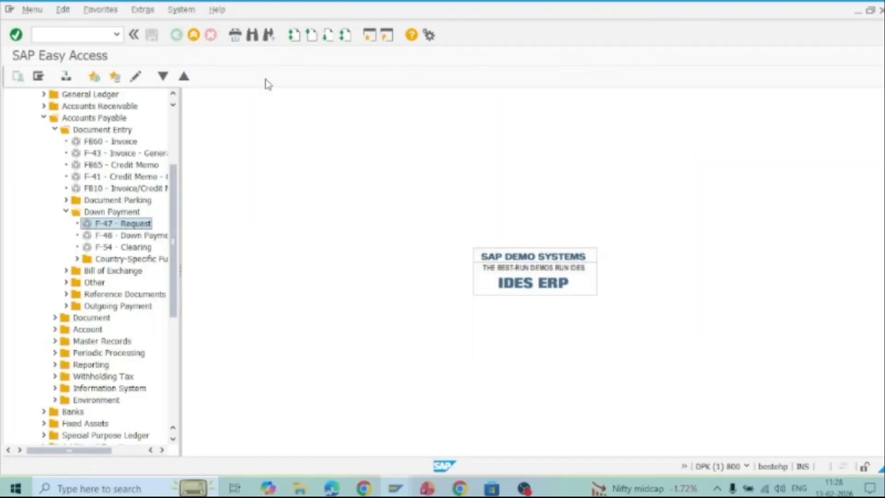
double_click(132, 237)
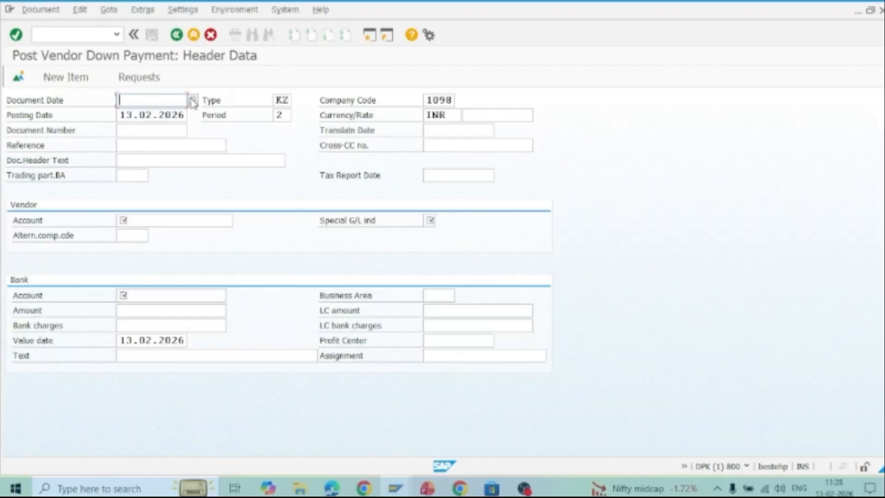
click(193, 102)
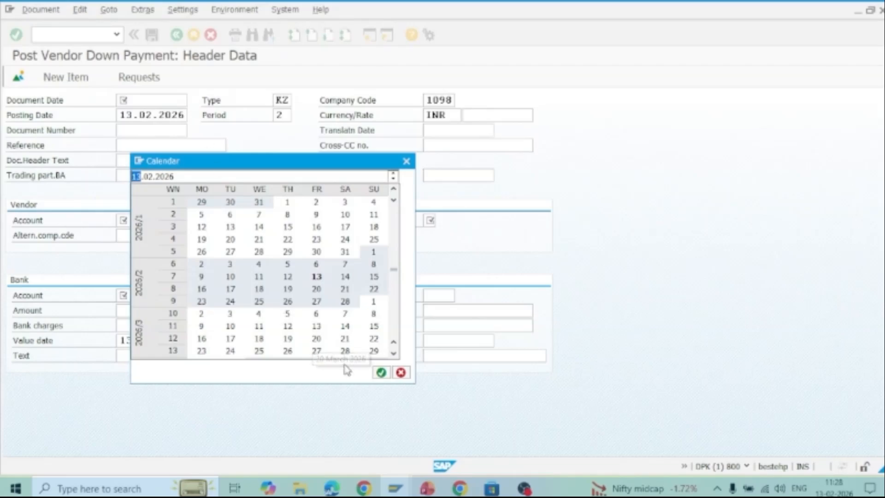
click(381, 372)
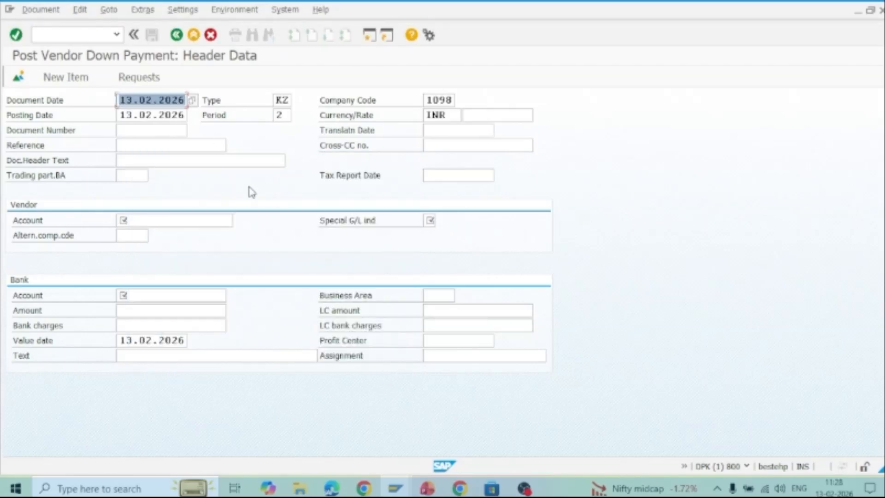
Enter vendor NCERT as the down payment's vendor account with special G/L indicator A.
click(148, 224)
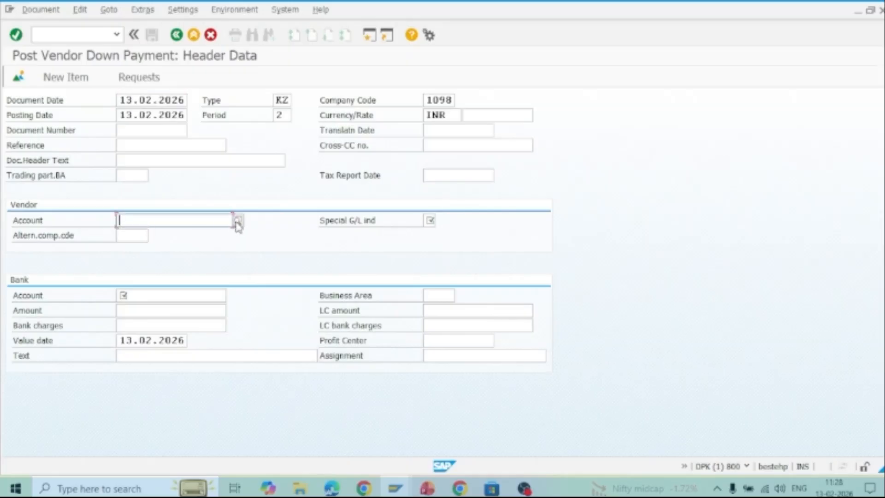
text(400)
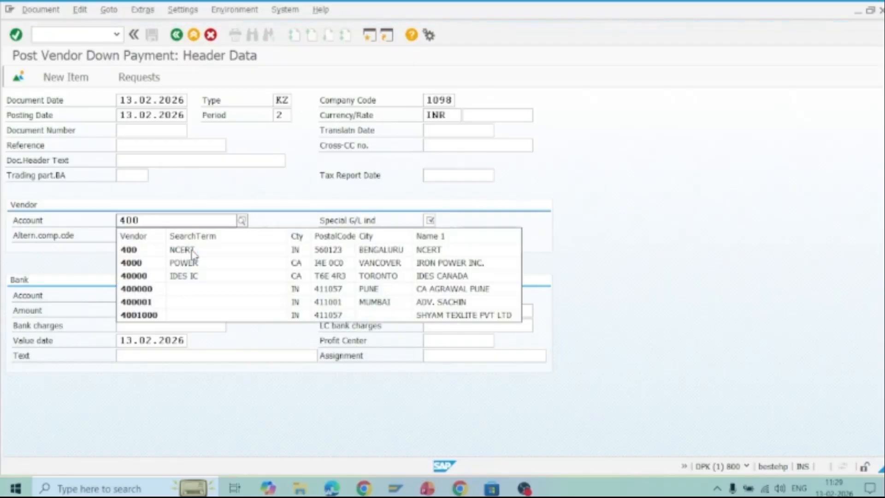
click(194, 254)
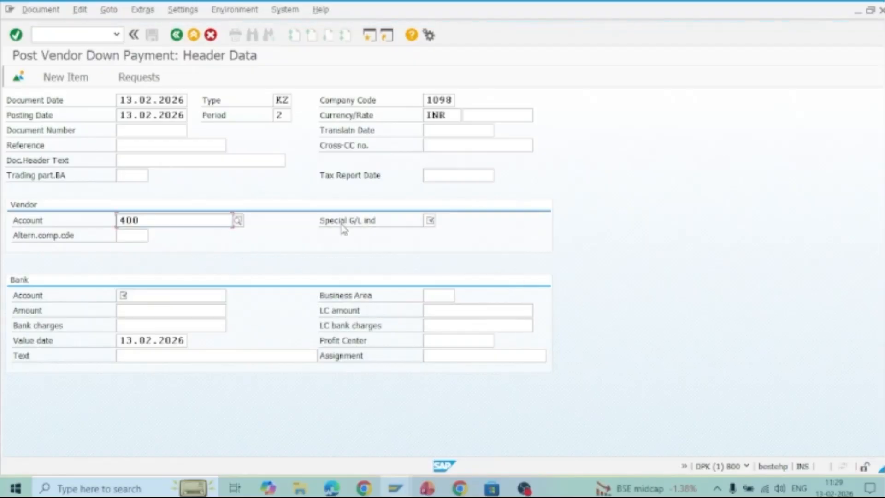
click(429, 220)
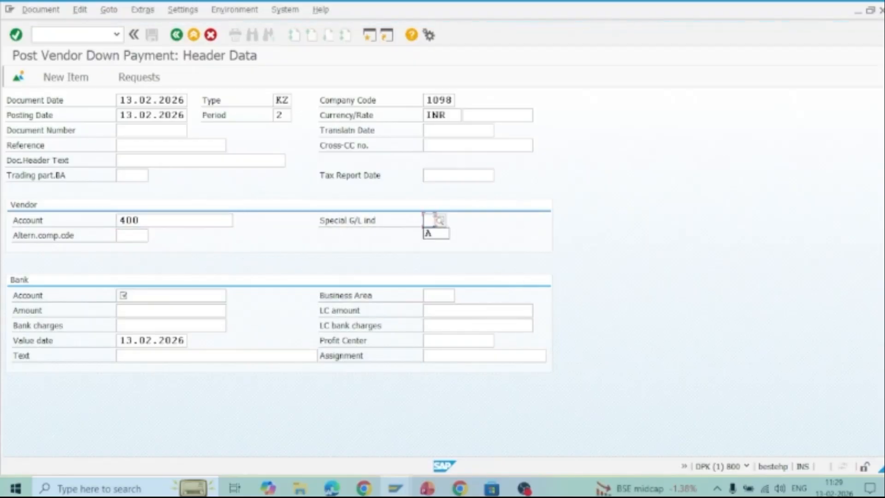
click(434, 235)
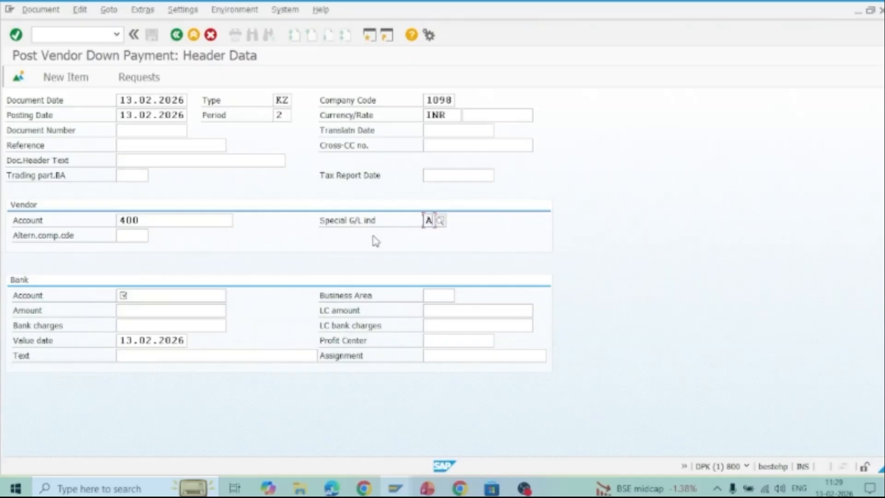
click(139, 296)
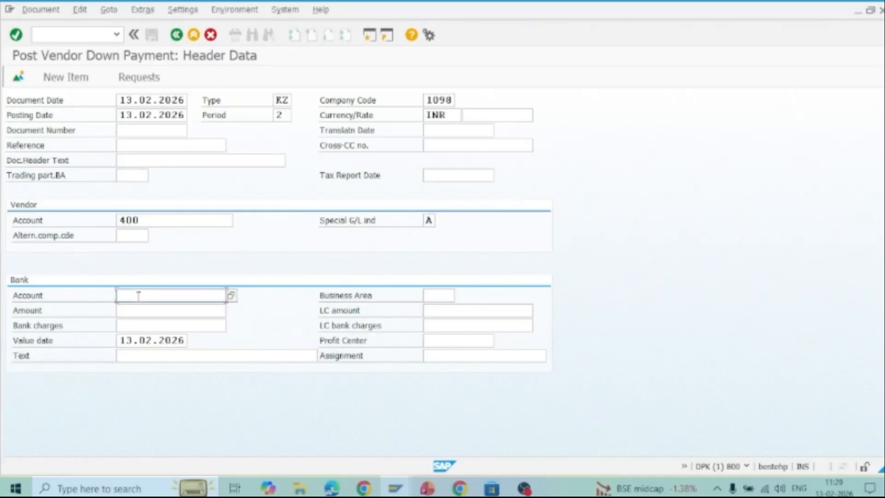
click(232, 297)
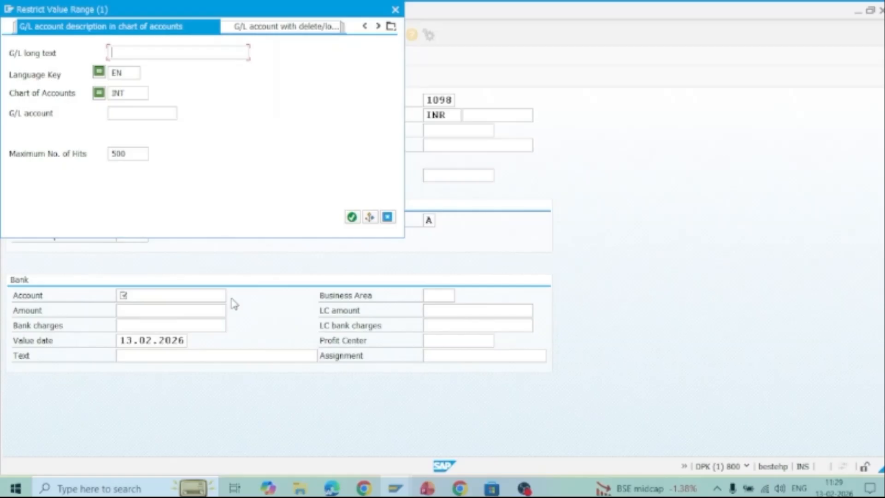
click(395, 10)
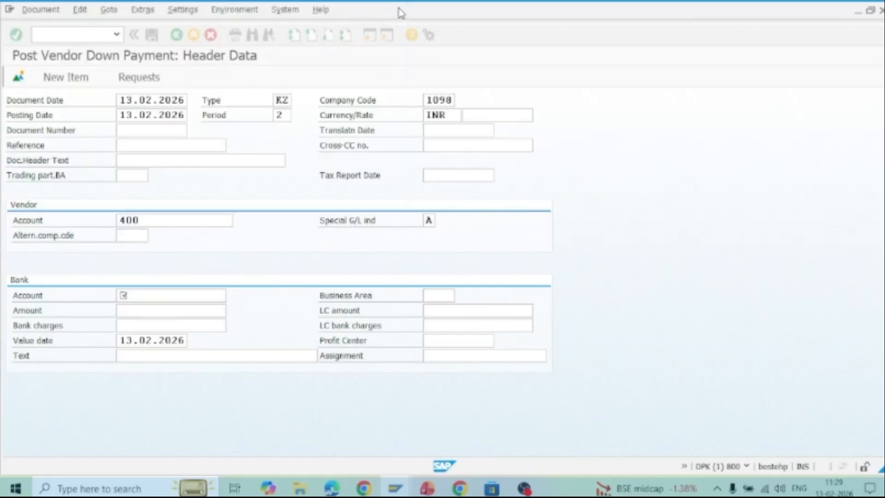
Open central G/L account editing in a new session and list the accounts under CURRENT ASSETS, LOANS & ADV.
click(369, 36)
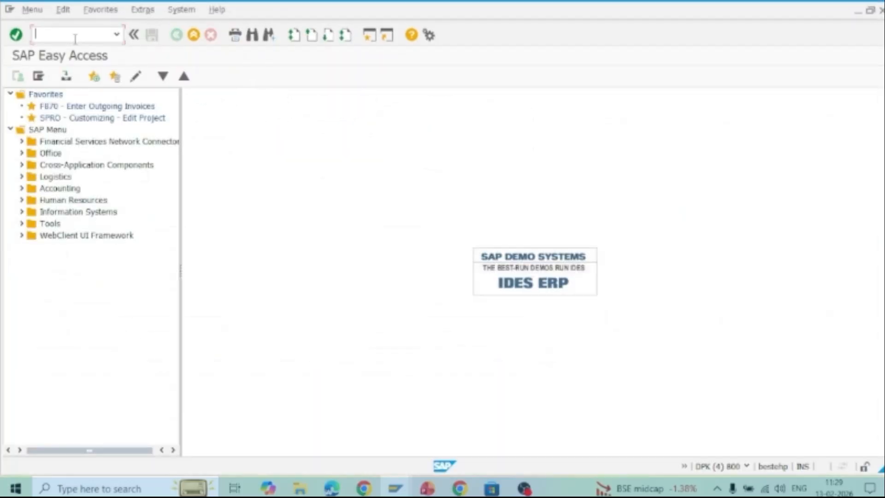
key(Return)
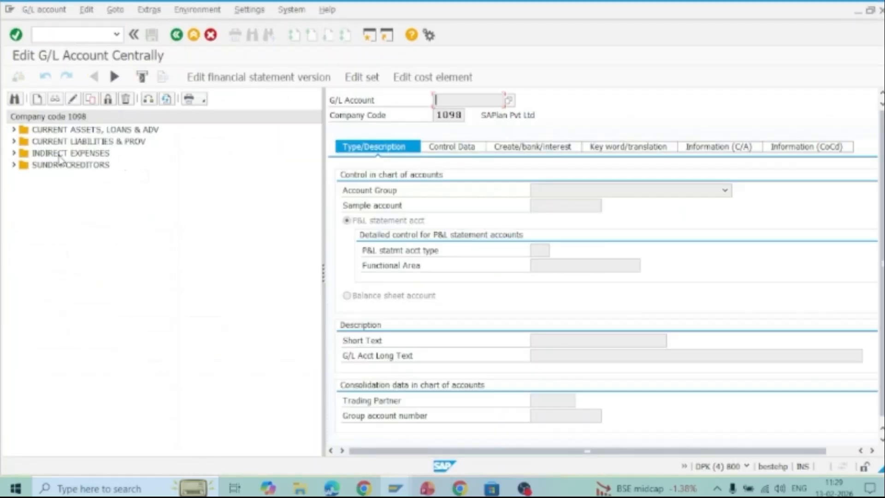
click(14, 130)
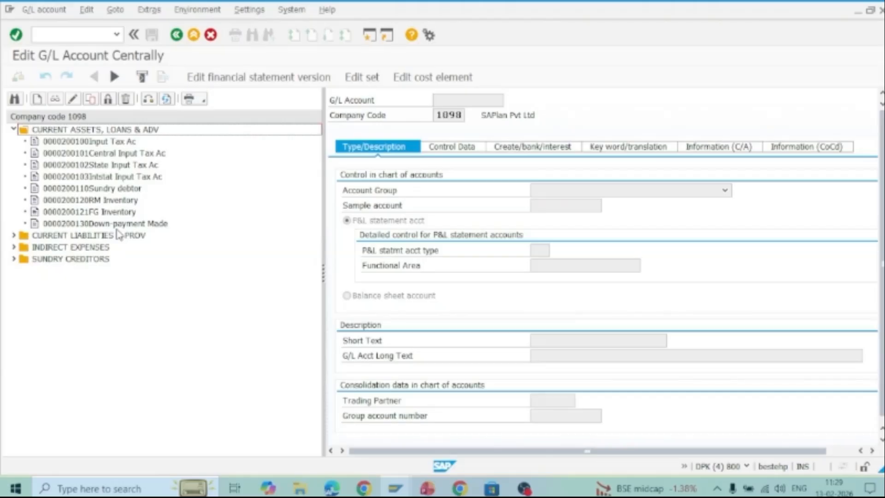
Start creating G/L account 200140 in company code 1098.
click(38, 99)
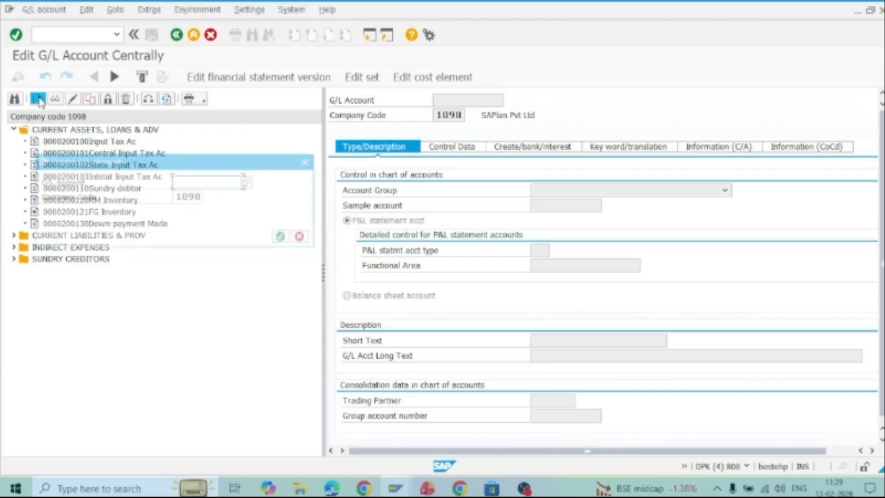
drag(222, 167, 369, 272)
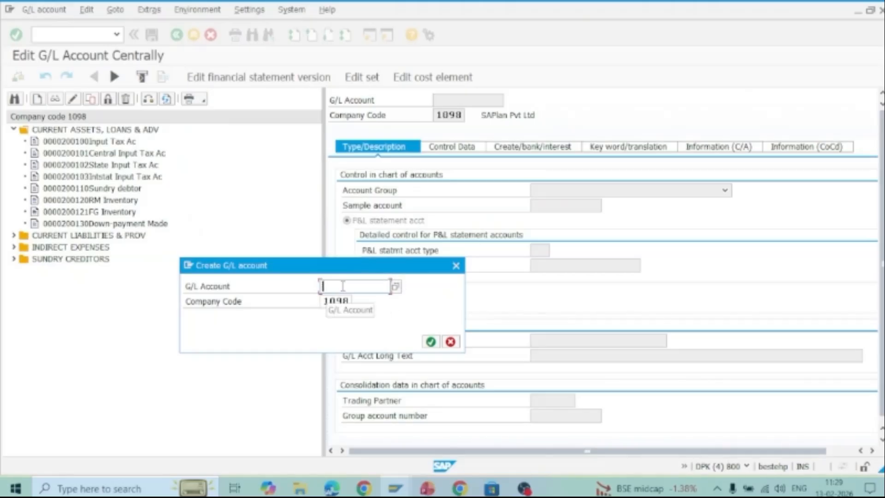
text(2001)
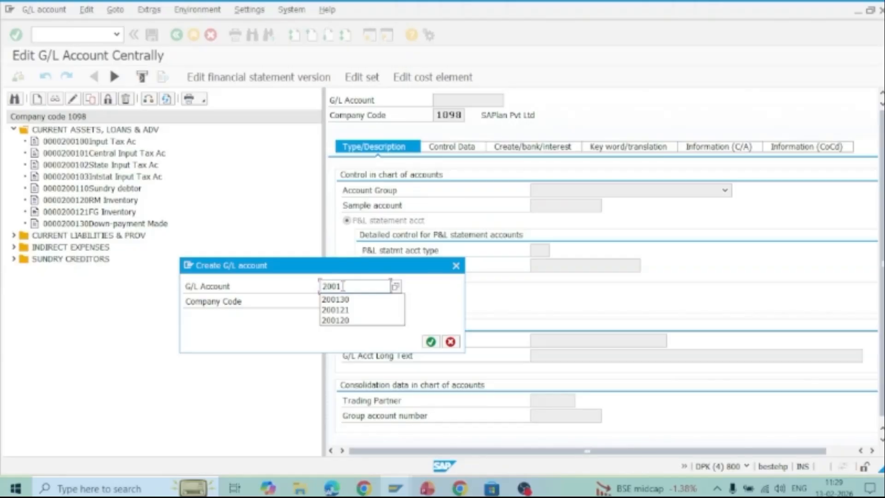
text(40)
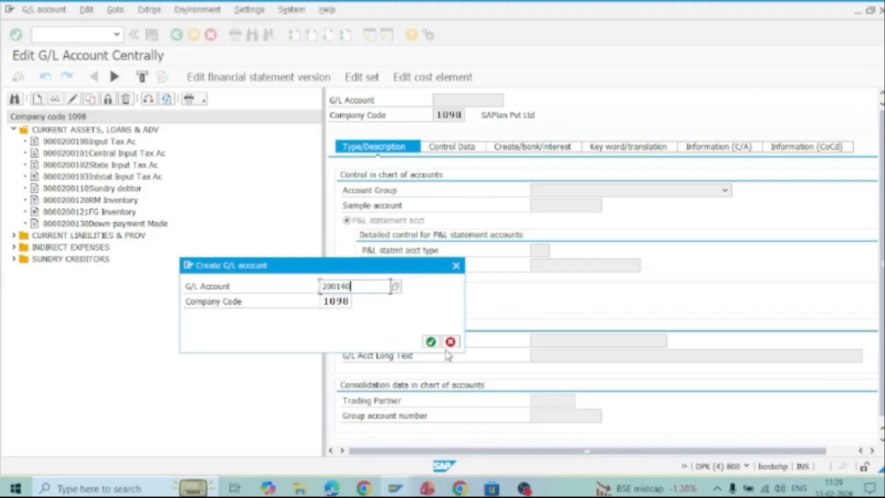
click(431, 342)
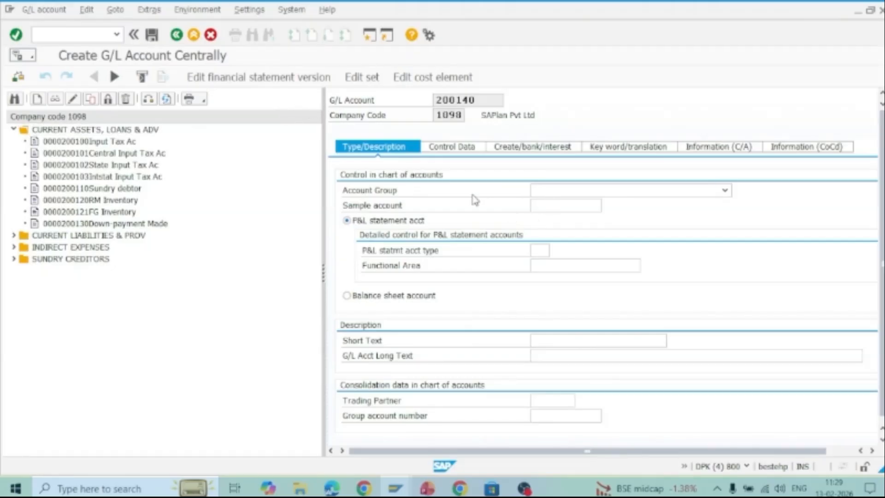
Assign the new G/L account to account group CAST CURRENT ASSETS, LOANS & ADV and make it a balance sheet account.
click(574, 192)
click(581, 221)
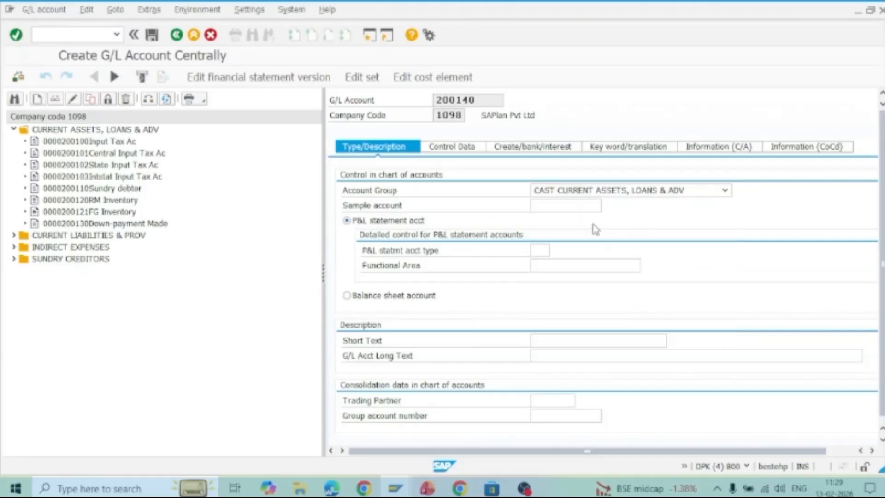
click(347, 296)
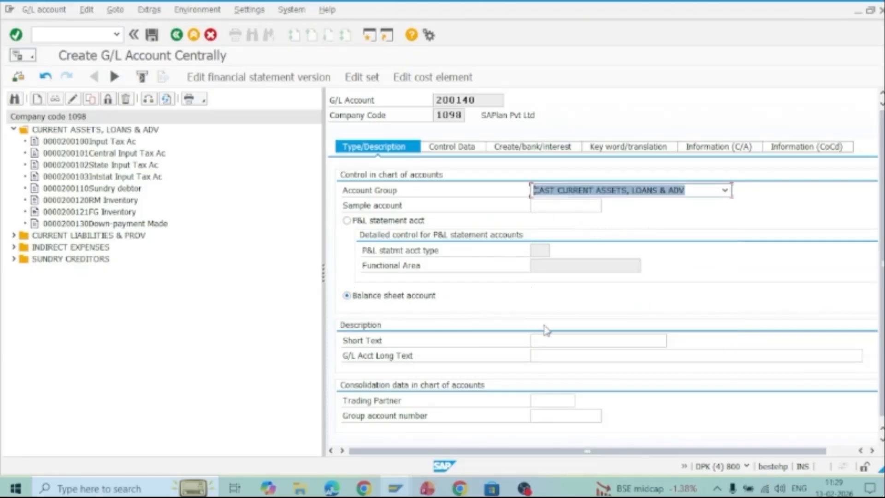
Enter "HSBC Main Bank Ac" as both the short text and the long text of the G/L account.
click(553, 339)
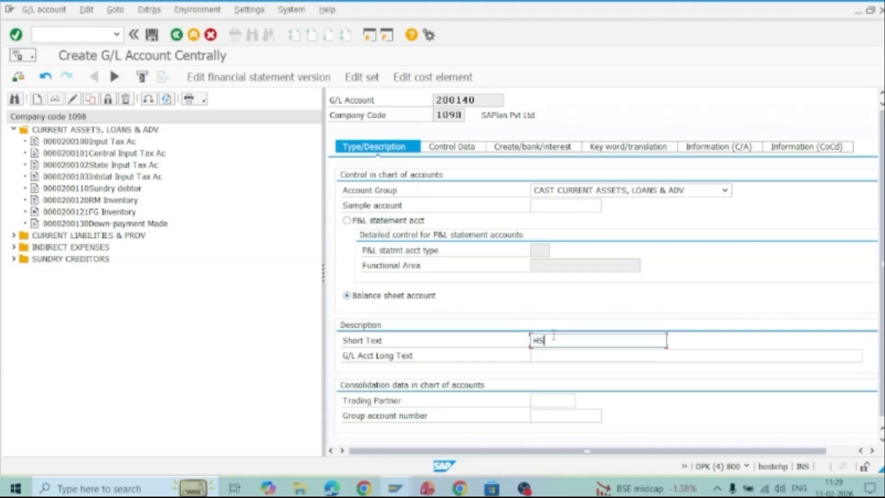
text(HSBC Main Bank Ac)
drag(611, 340, 492, 347)
key(ctrl+c)
click(552, 358)
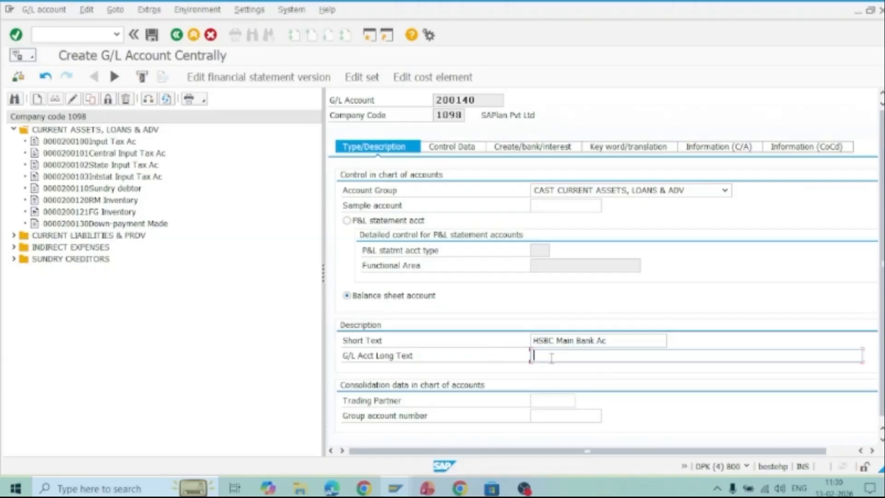
key(ctrl+v)
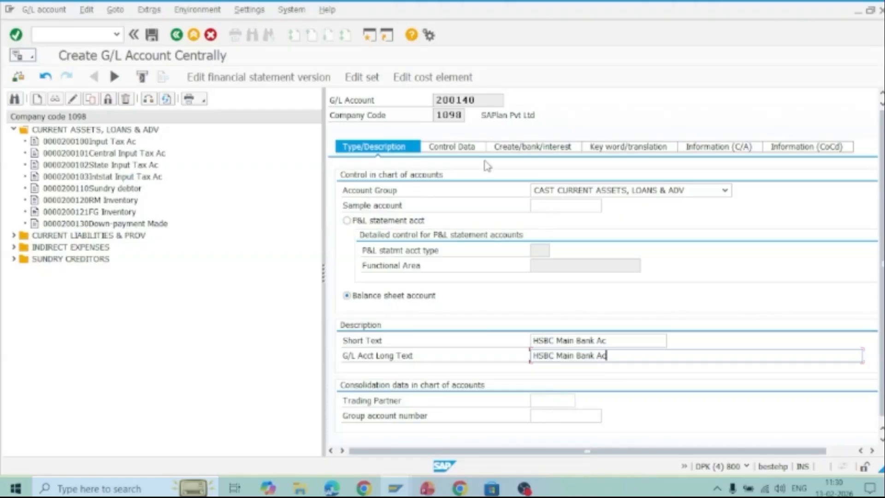
In the account's control data, enable line item display and set the sort key to 027.
click(461, 148)
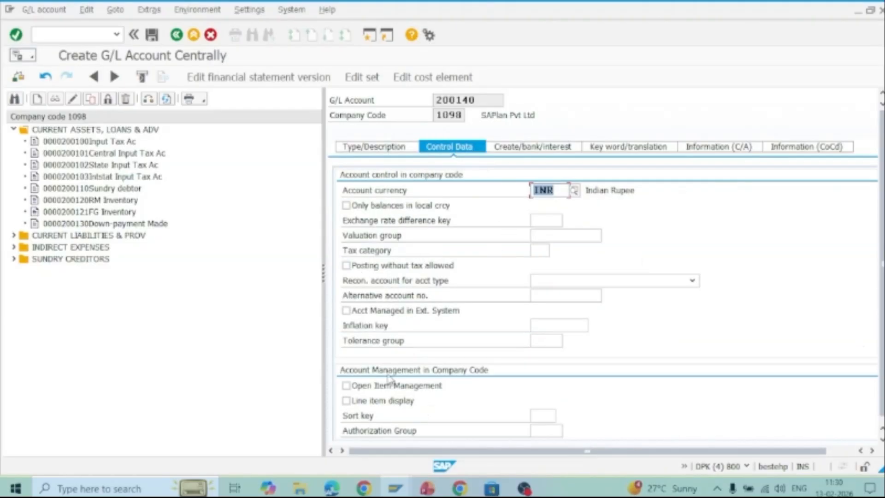
click(346, 401)
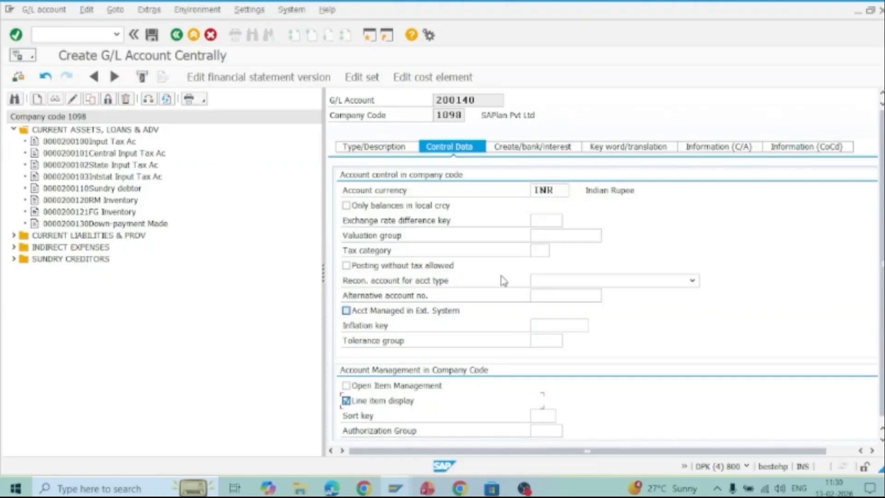
scroll(519, 405, down, 1)
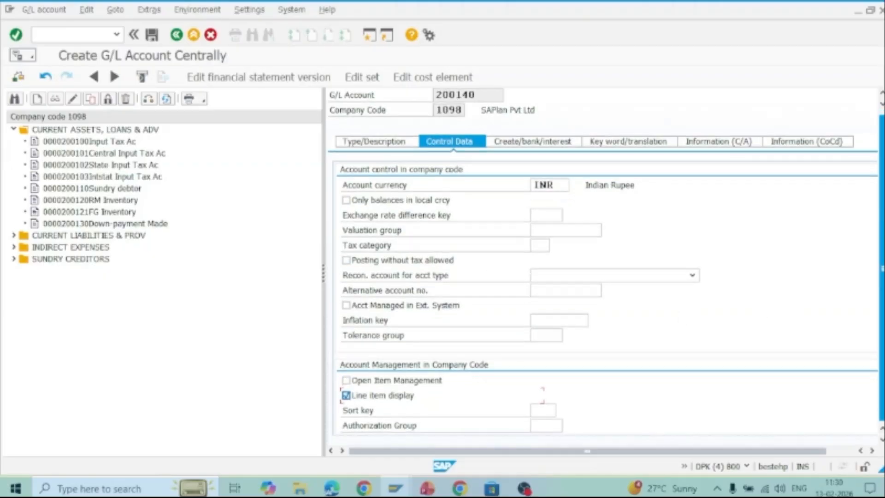
click(549, 410)
text(02)
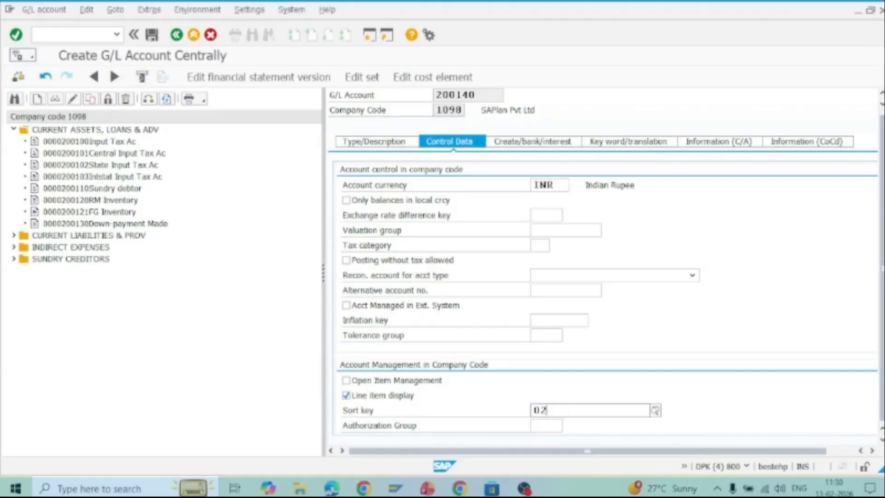
text(7)
click(558, 440)
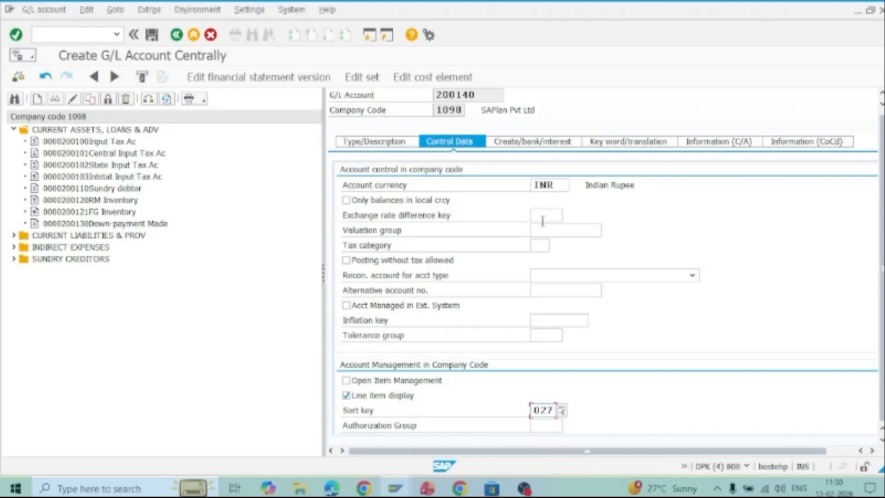
Assign field status group G005, Bank accounts (obligatory value date), to the G/L account.
click(530, 146)
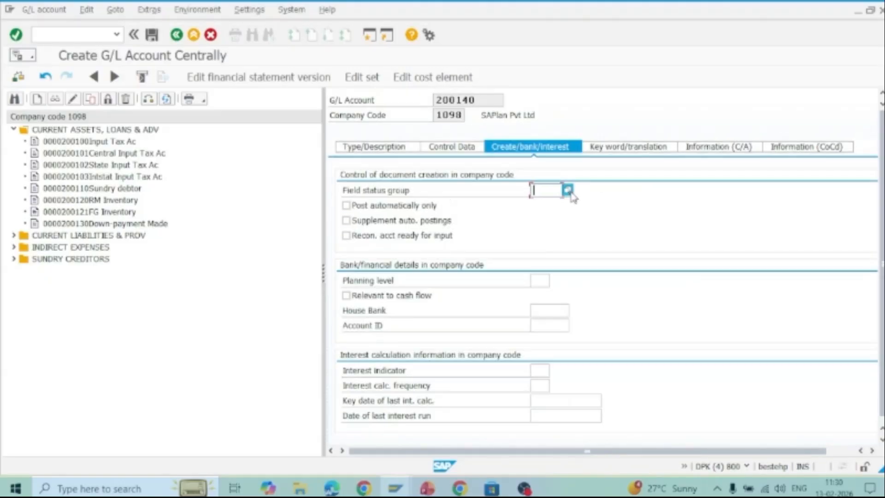
key(F4)
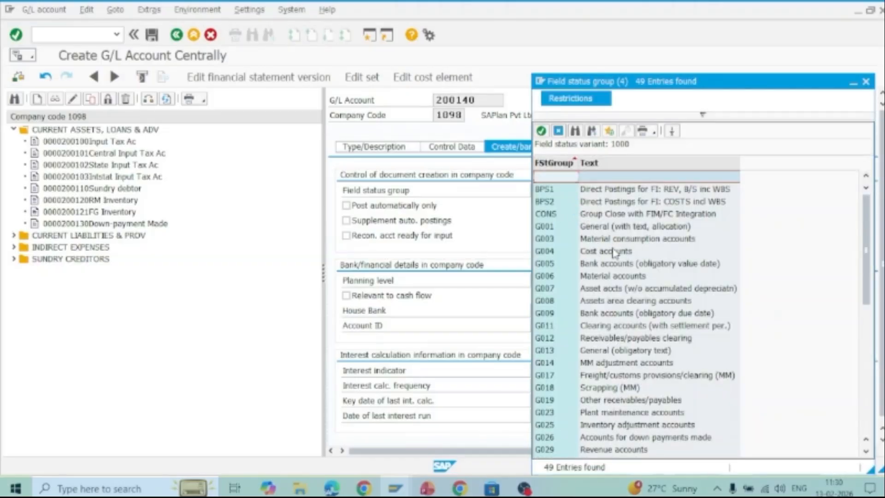
click(614, 268)
double_click(617, 265)
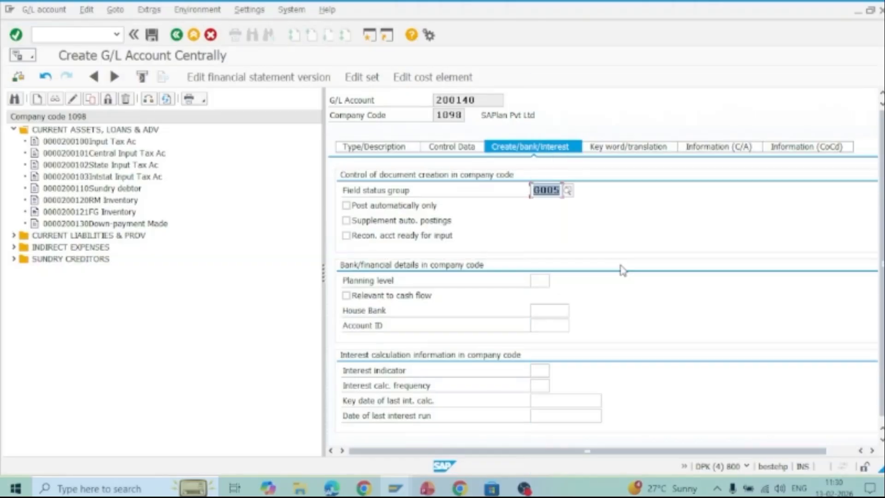
Choose group account number 110100 from the CONS chart of accounts and save the new G/L account.
click(454, 147)
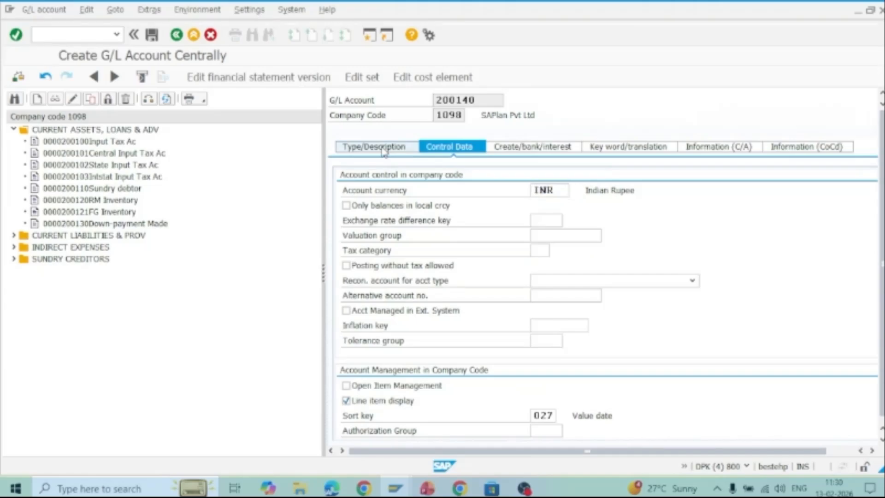
click(374, 146)
scroll(862, 291, down, 1)
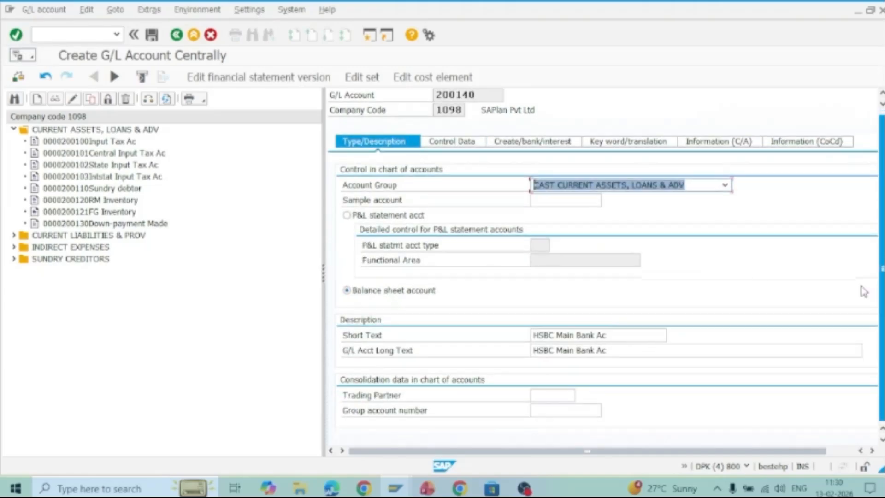
drag(325, 149, 235, 149)
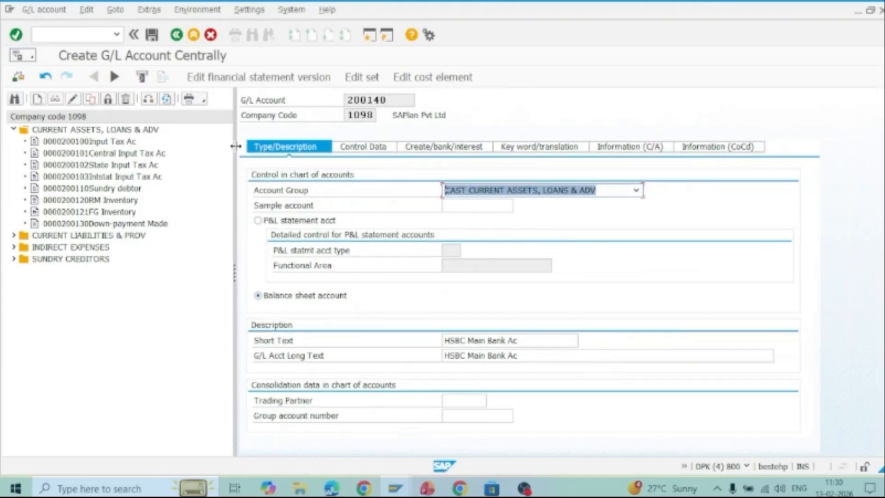
click(489, 417)
click(518, 416)
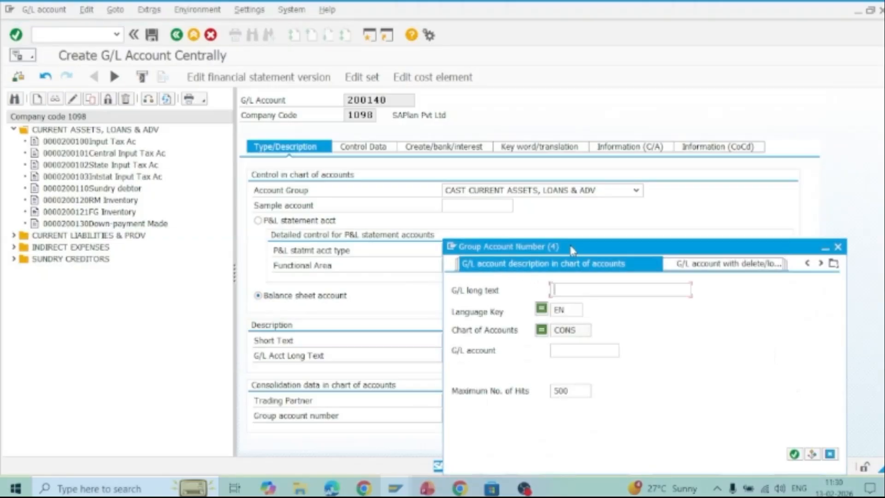
drag(571, 249, 395, 117)
key(Return)
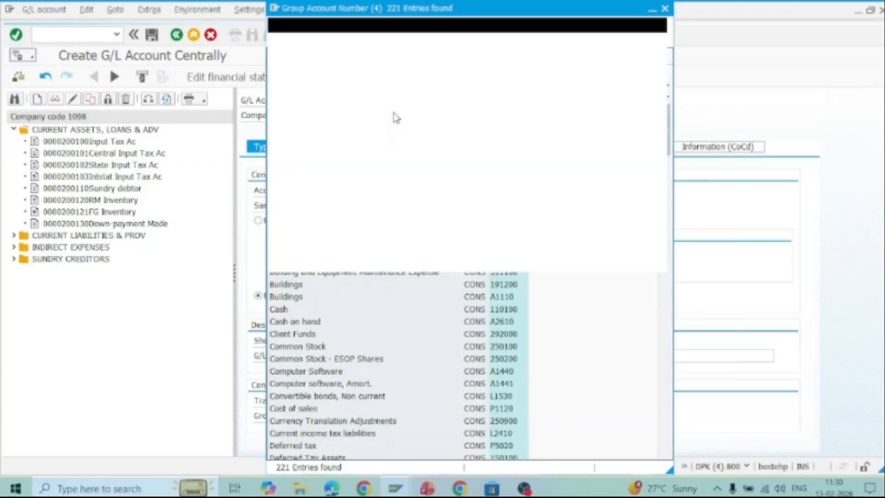
double_click(300, 361)
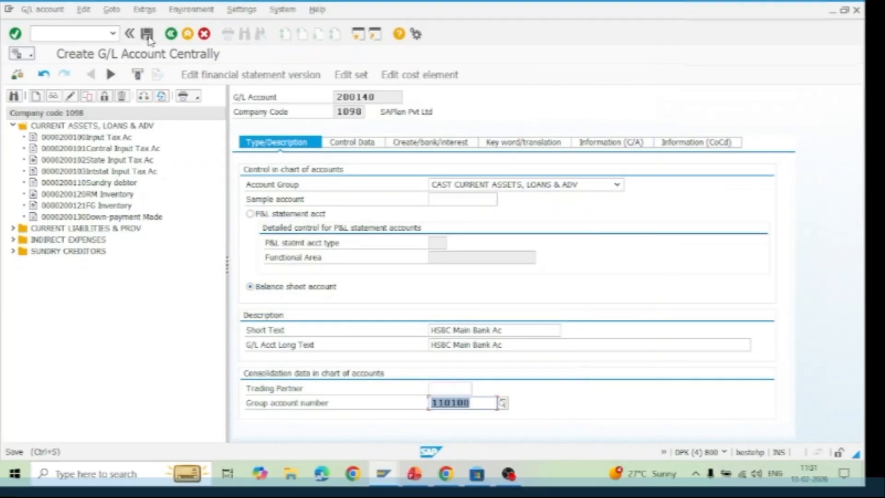
click(148, 38)
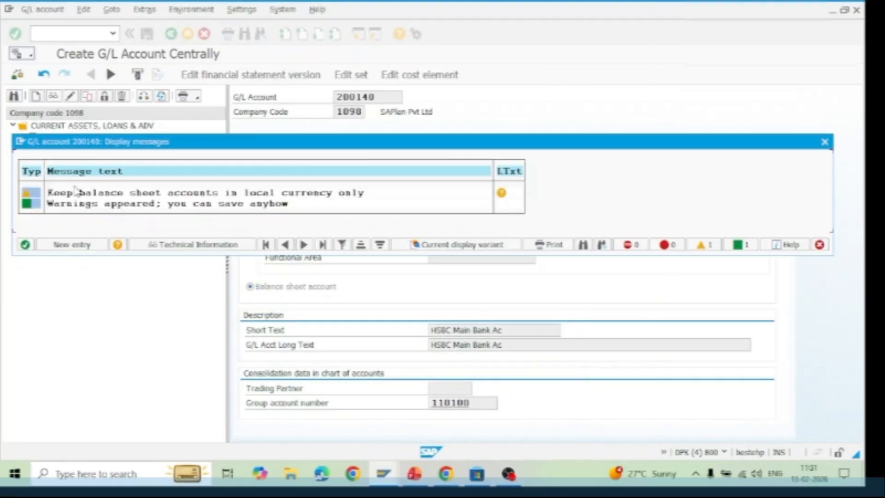
click(24, 245)
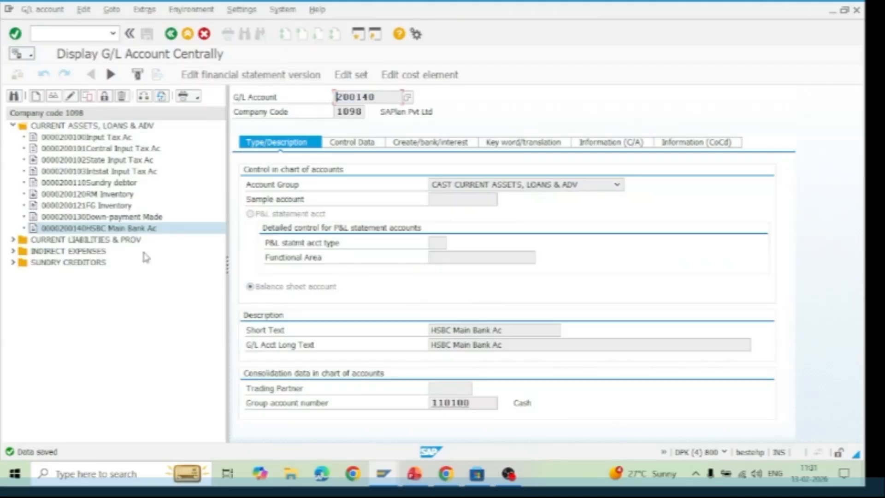
click(13, 252)
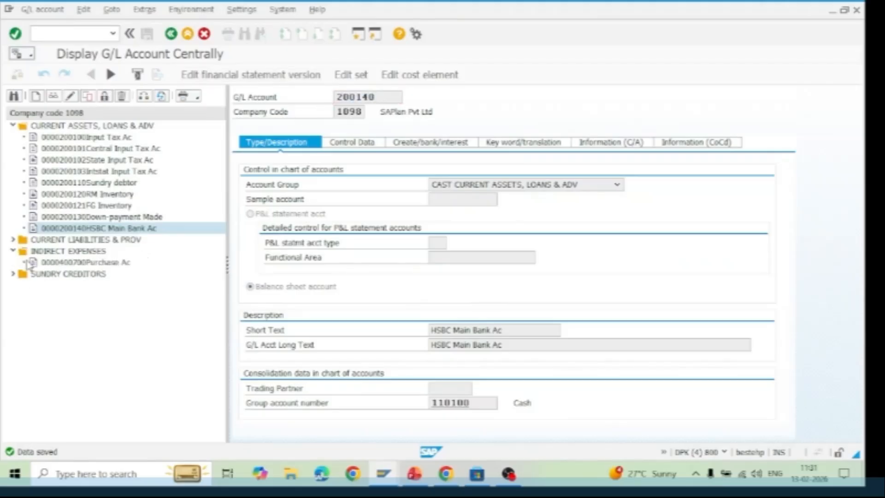
click(116, 264)
In the vendor down payment session, enter bank account 200140, amount 15000 and the text "DP for 15k".
key(alt+Tab)
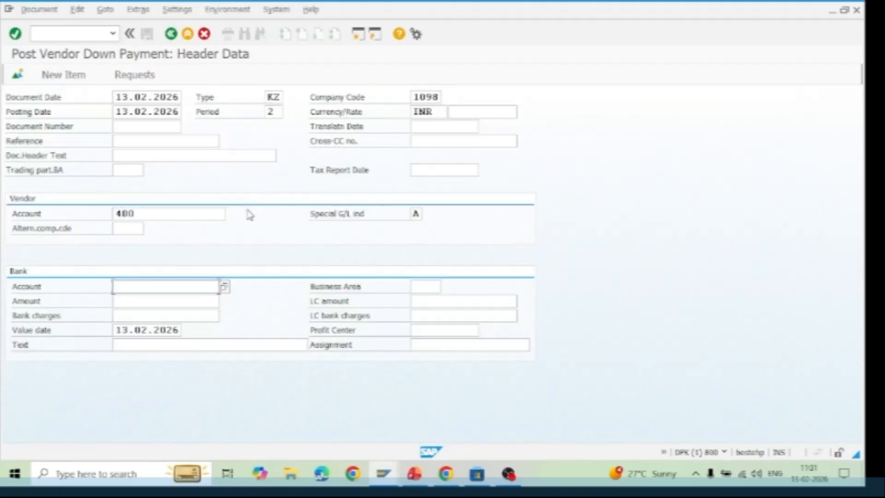
click(152, 287)
text(200140)
key(alt+Tab)
key(alt+Tab)
click(140, 302)
text(15000)
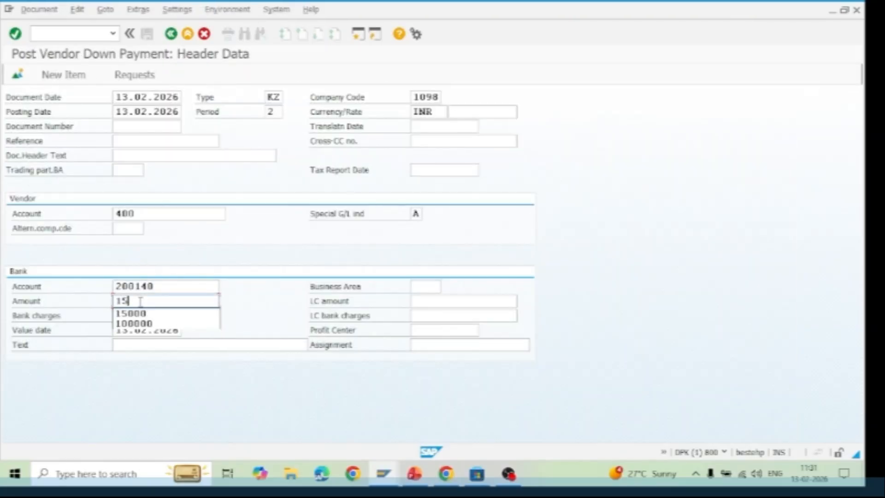
click(148, 346)
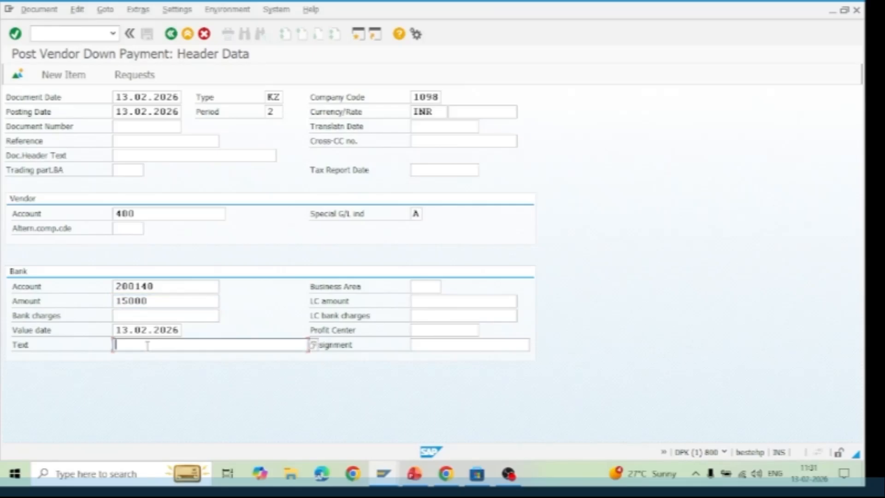
text(D)
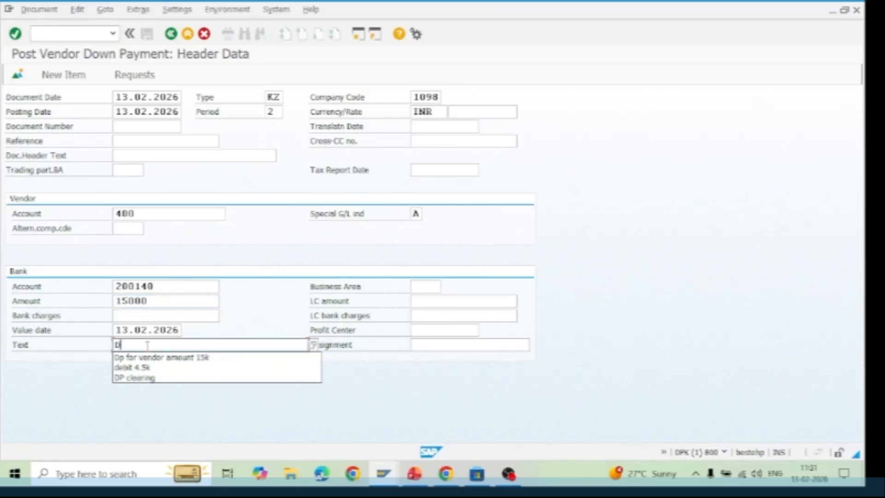
text(P for 15k)
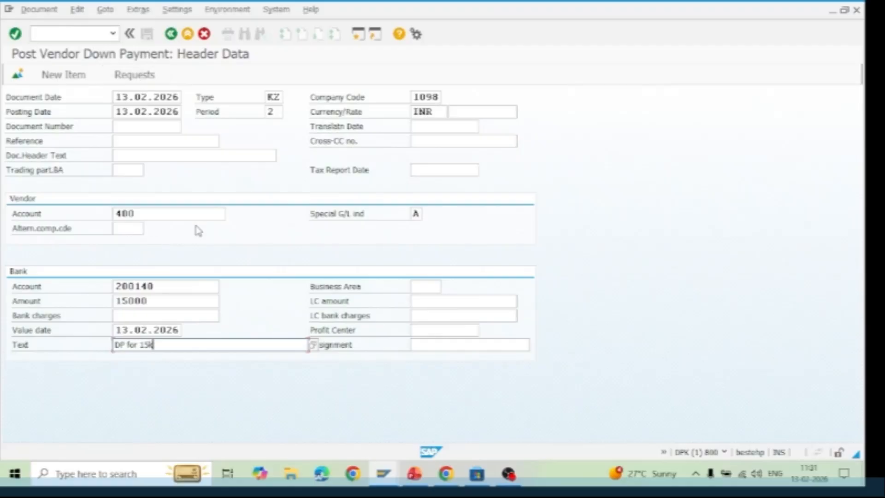
Select the vendor's open 15,000 INR down payment request, create the down payment from it and post the document.
click(141, 76)
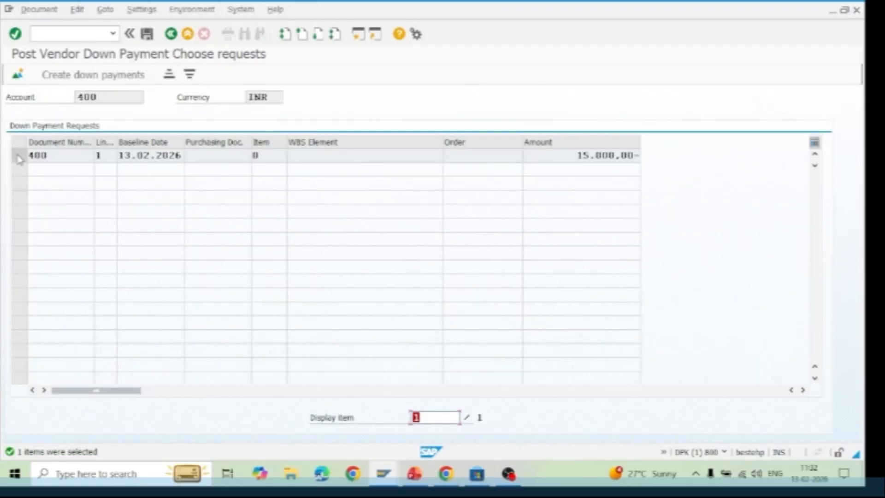
click(18, 155)
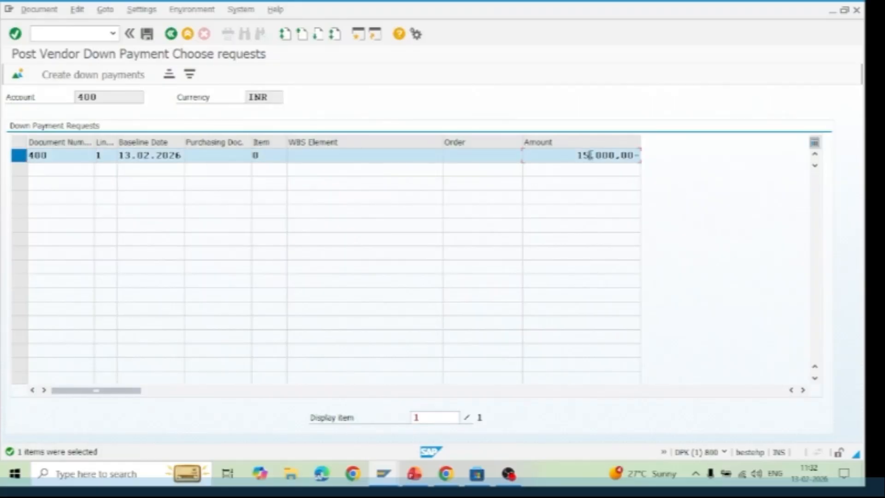
click(130, 77)
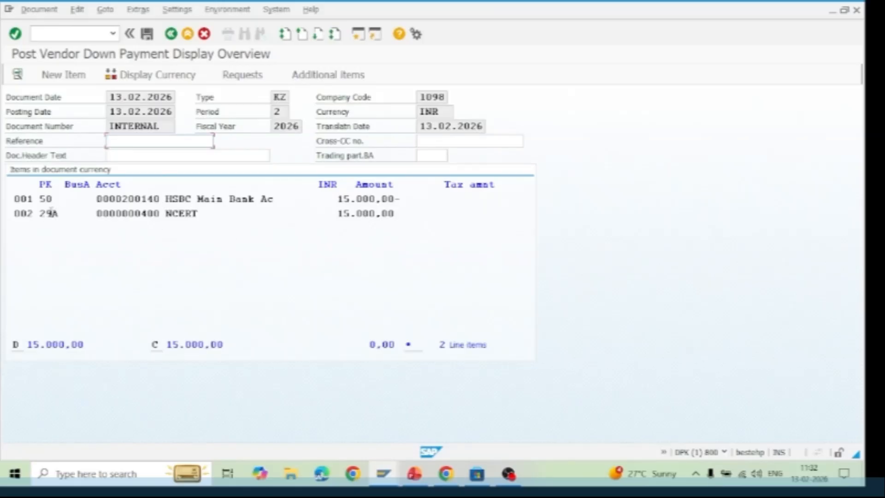
click(148, 34)
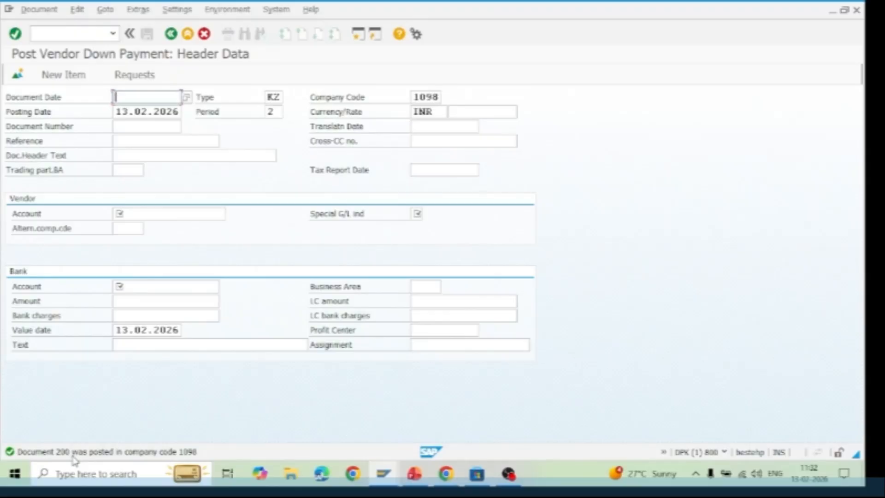
Switch to the vendor line item display session and refresh the list of open items for NCERT.
key(alt+Tab)
key(alt+Tab)
key(Tab)
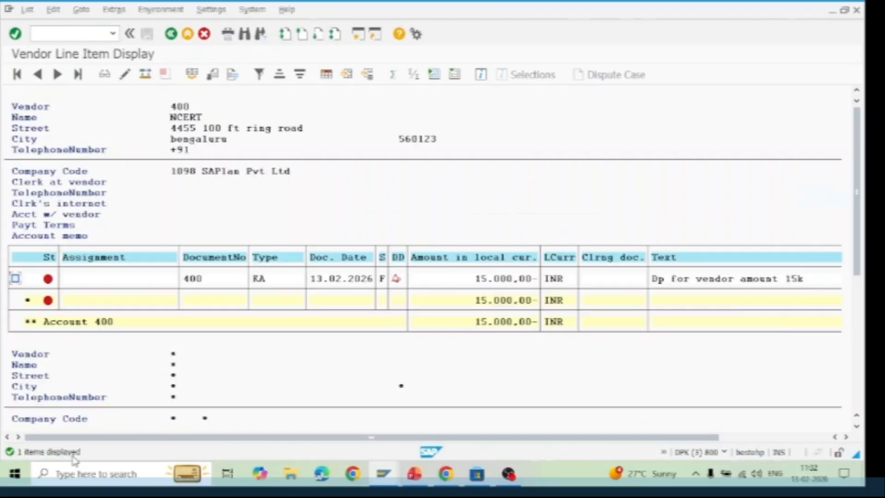
mouse_move(187, 474)
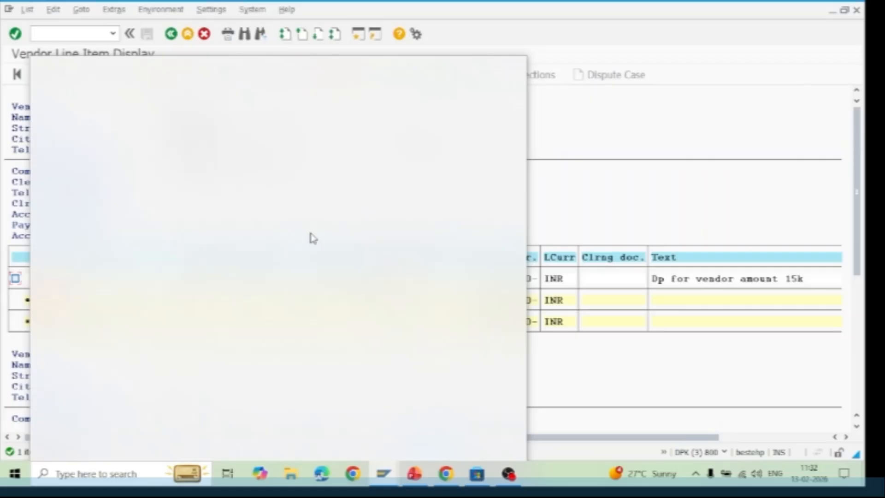
click(762, 149)
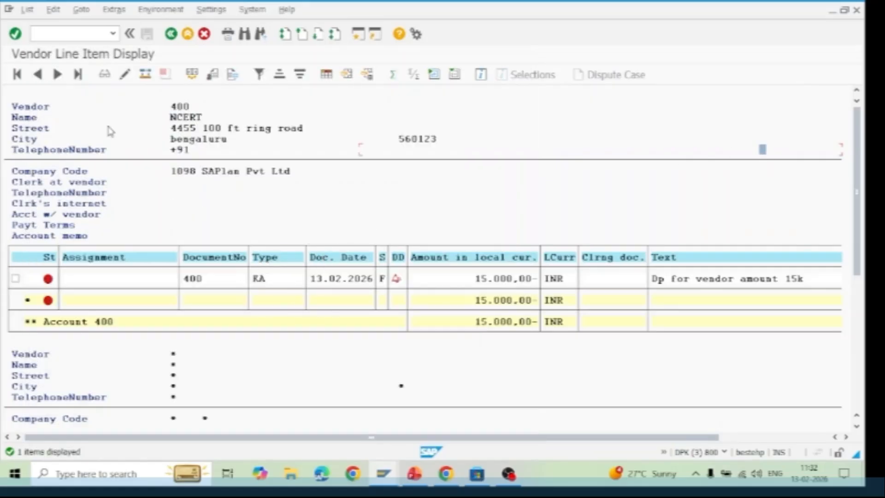
click(28, 9)
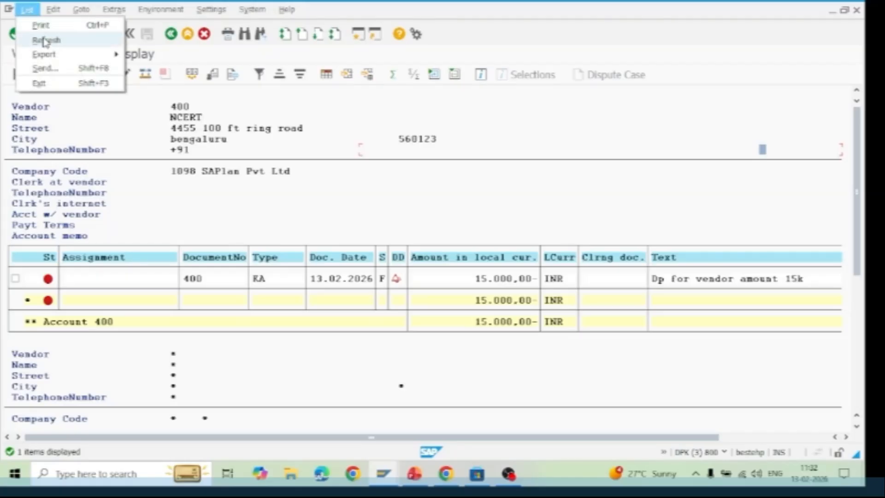
click(45, 40)
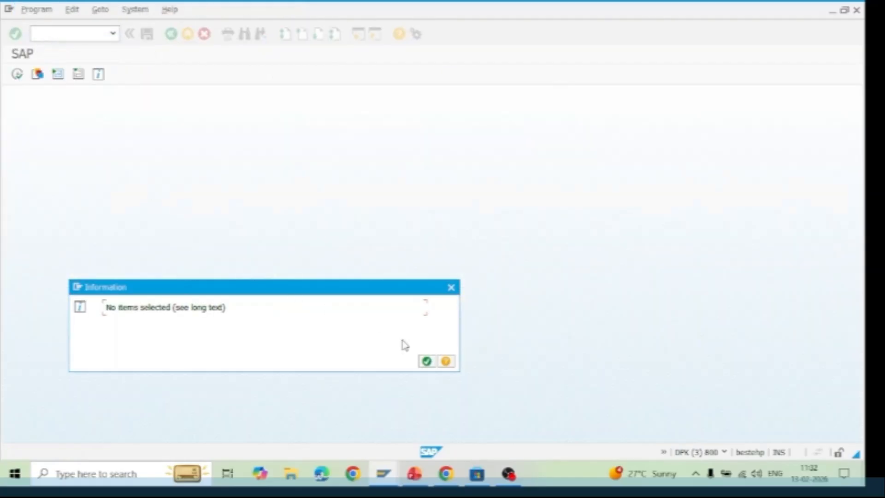
click(428, 363)
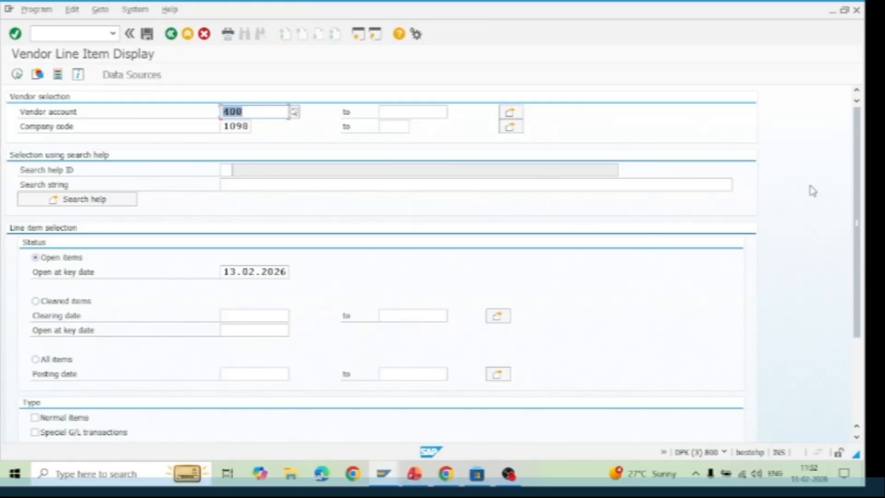
Include special G/L transactions along with noted items and run the open item list for NCERT again.
drag(860, 162, 863, 229)
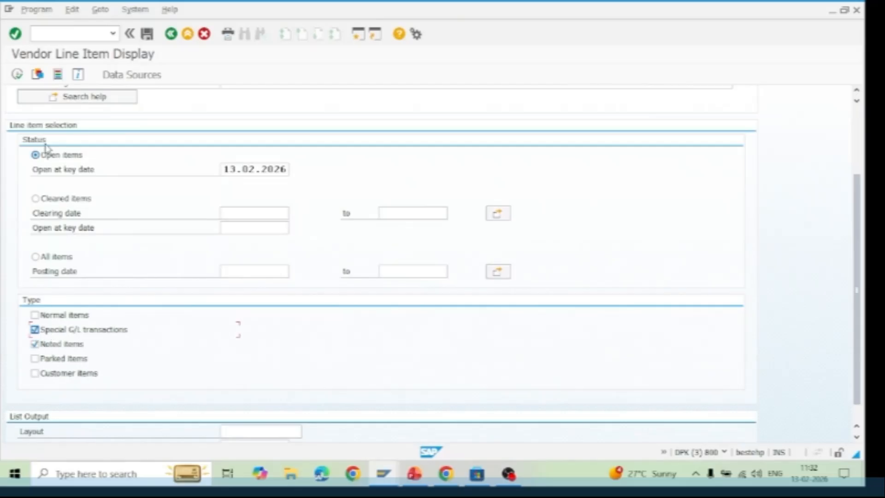
drag(858, 203, 839, 156)
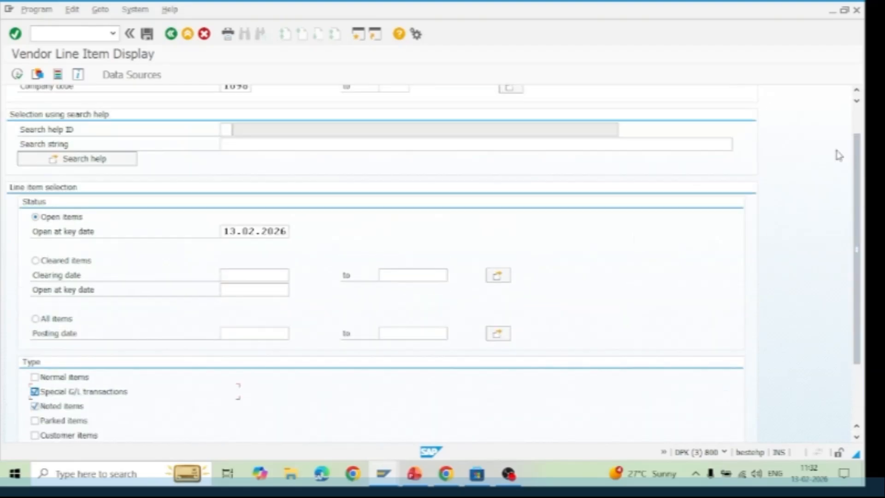
click(17, 74)
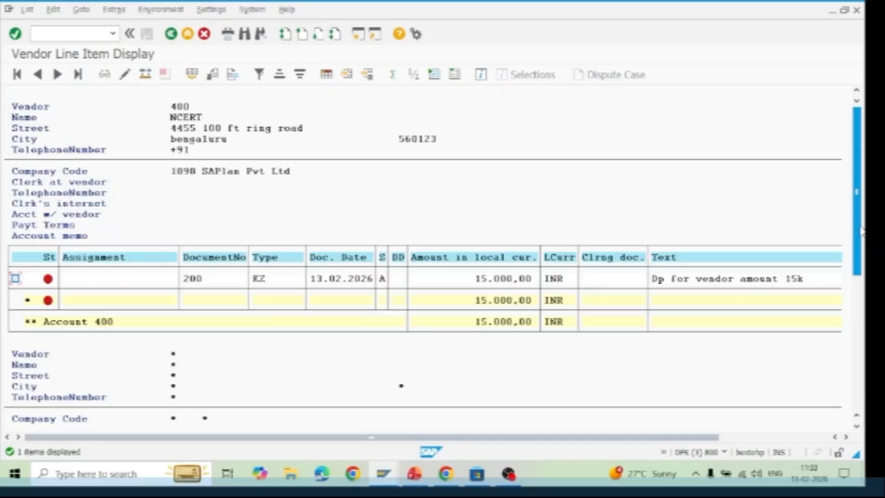
Switch to the vendor down payment session, exit it without saving, and open the FB60 vendor invoice entry.
mouse_move(861, 227)
mouse_down()
mouse_move(862, 240)
mouse_move(862, 217)
mouse_up()
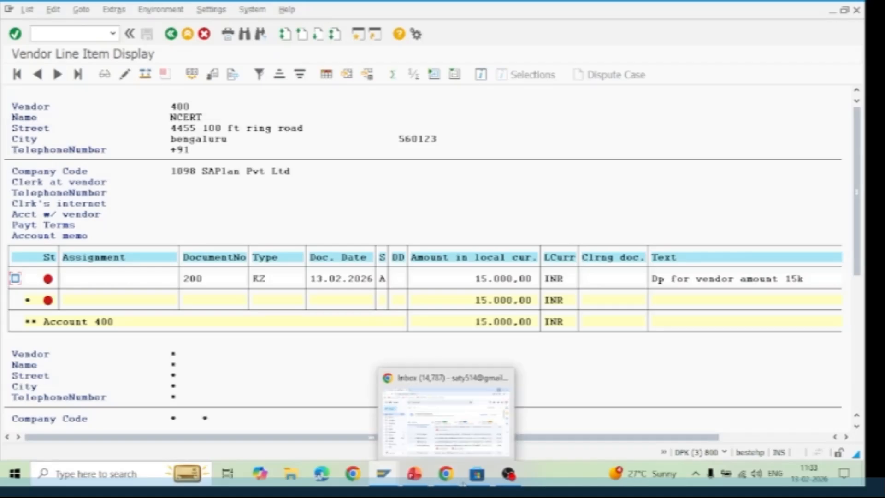
mouse_move(383, 474)
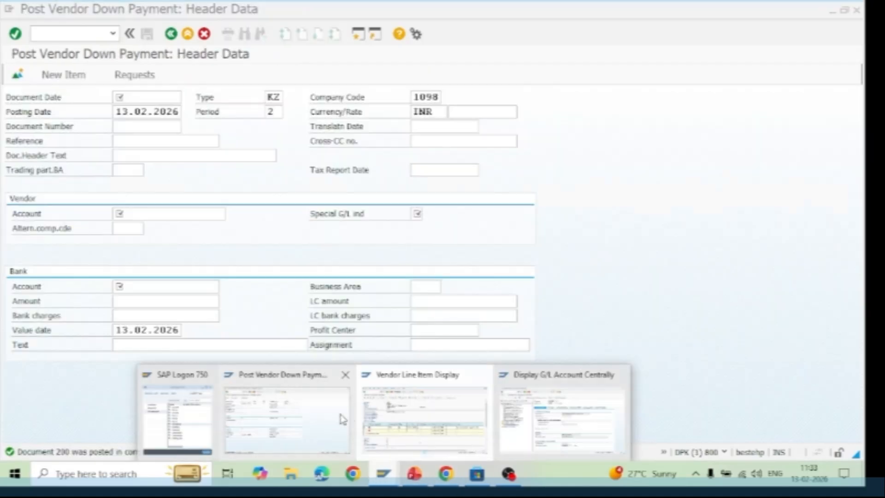
click(296, 438)
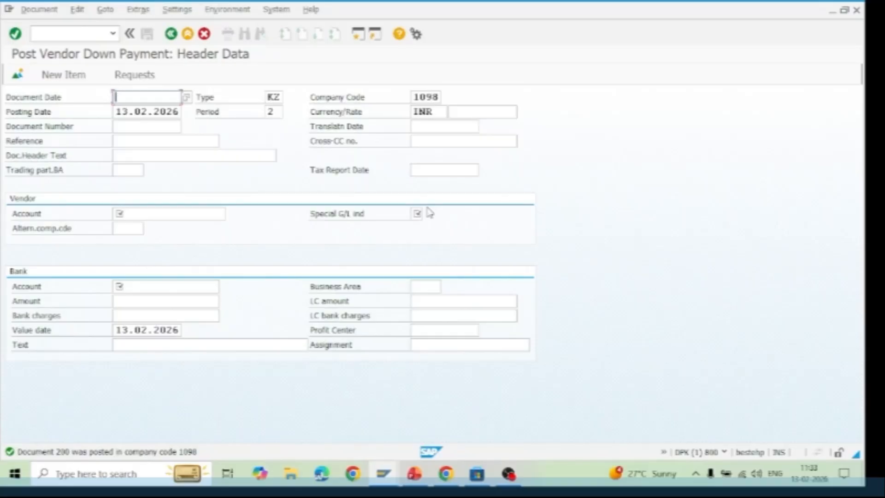
click(186, 36)
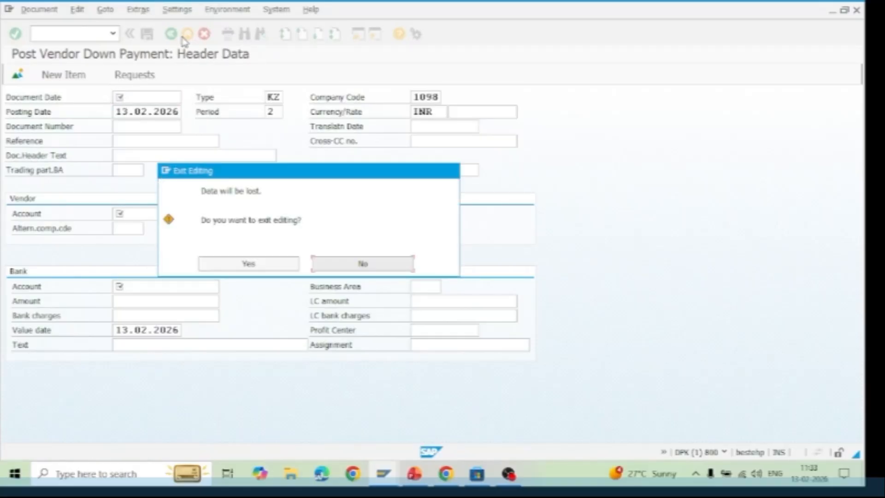
click(255, 268)
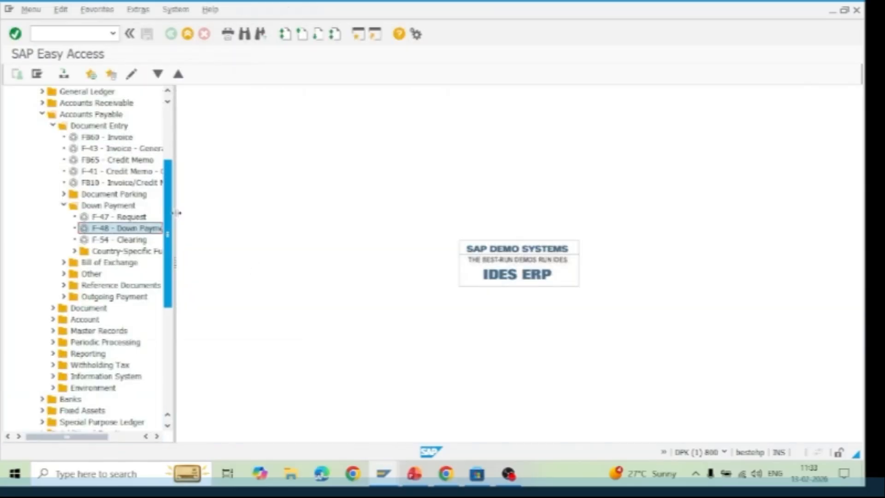
drag(172, 214, 168, 180)
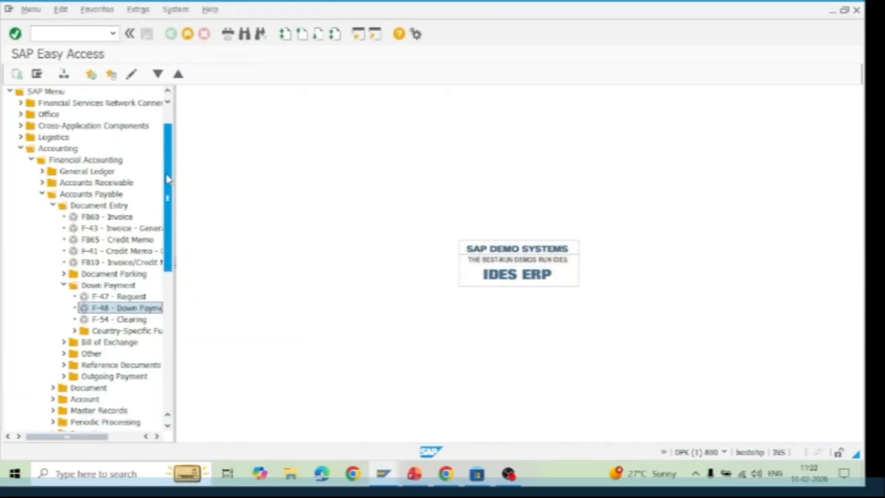
double_click(107, 216)
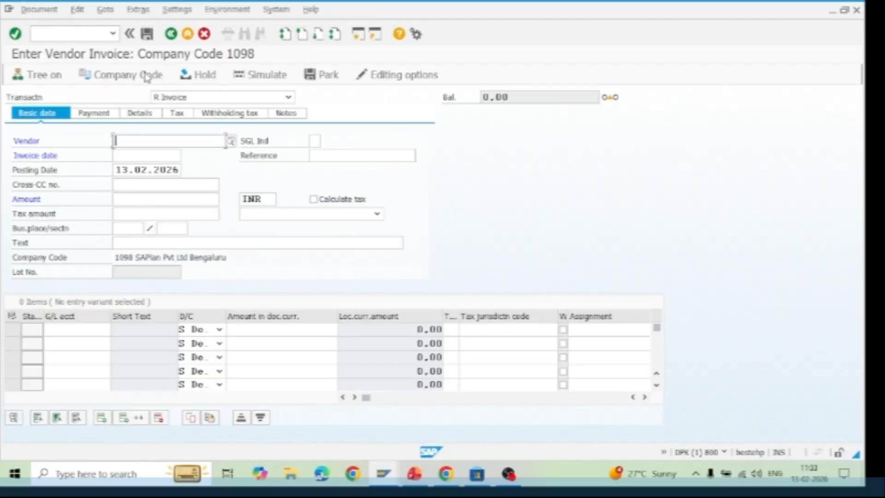
Enter vendor 400, invoice date 13.02.2026 and amount 25000 INR in the invoice's basic data.
text(400)
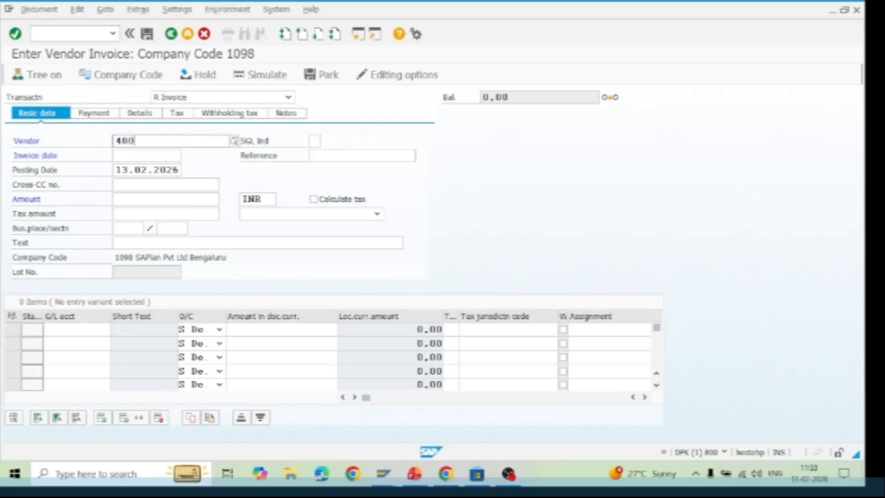
key(Return)
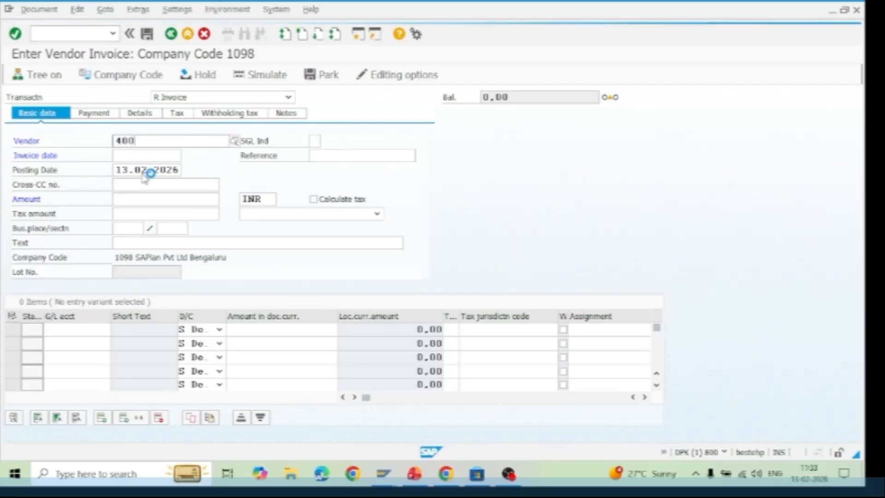
click(132, 172)
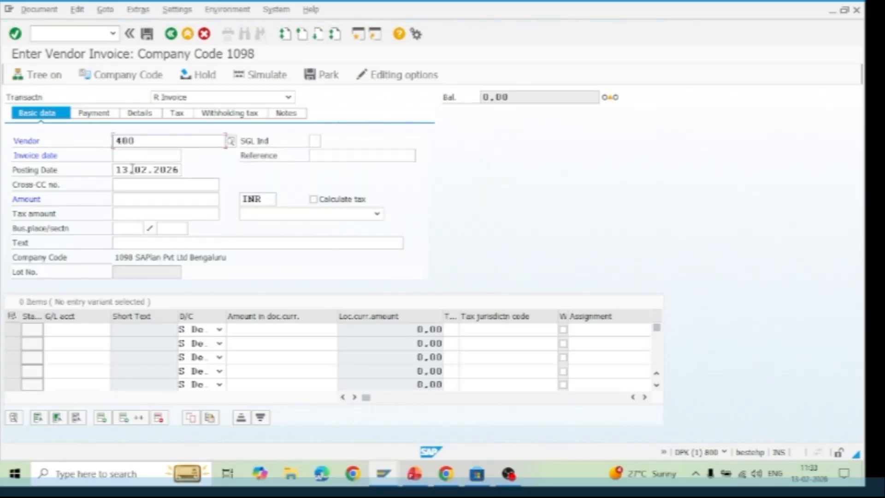
click(193, 160)
click(370, 361)
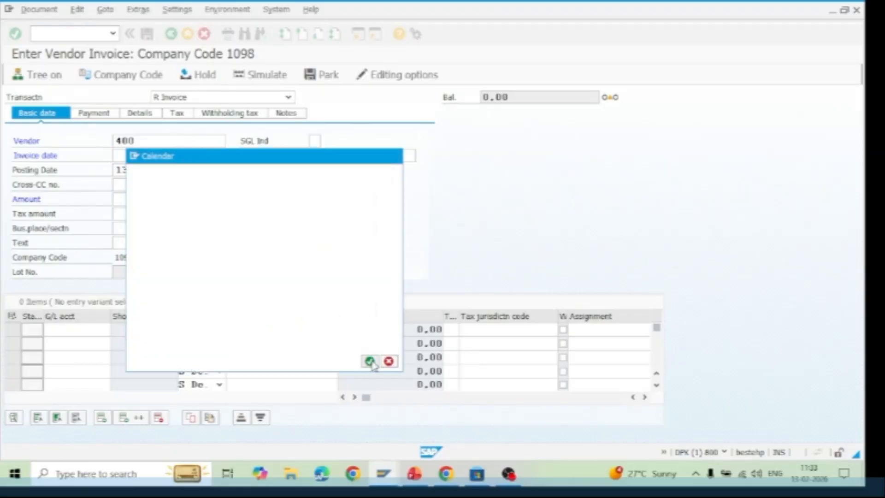
click(141, 199)
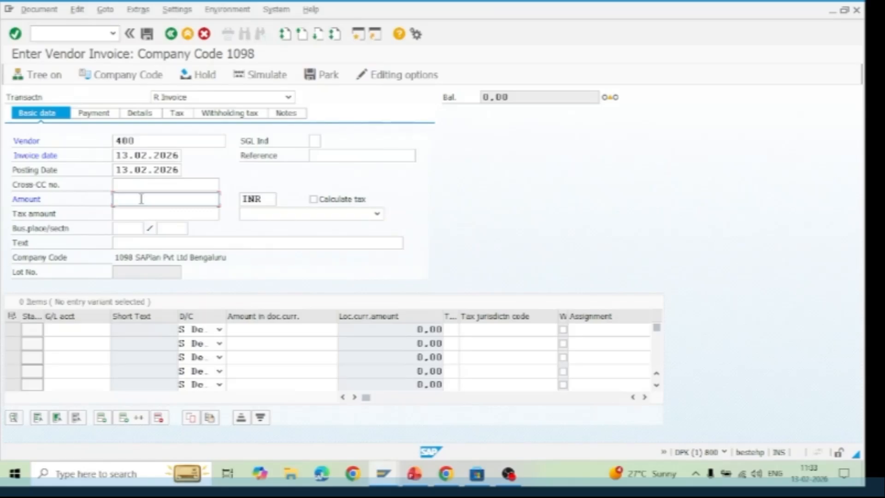
text(25000)
Fill in the invoice text with the earlier entry "Vendor invoice posting".
click(143, 242)
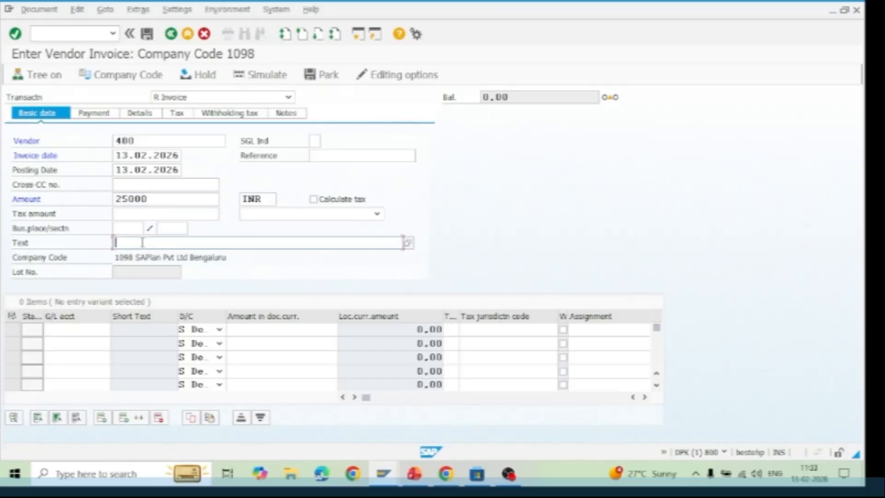
text(ven)
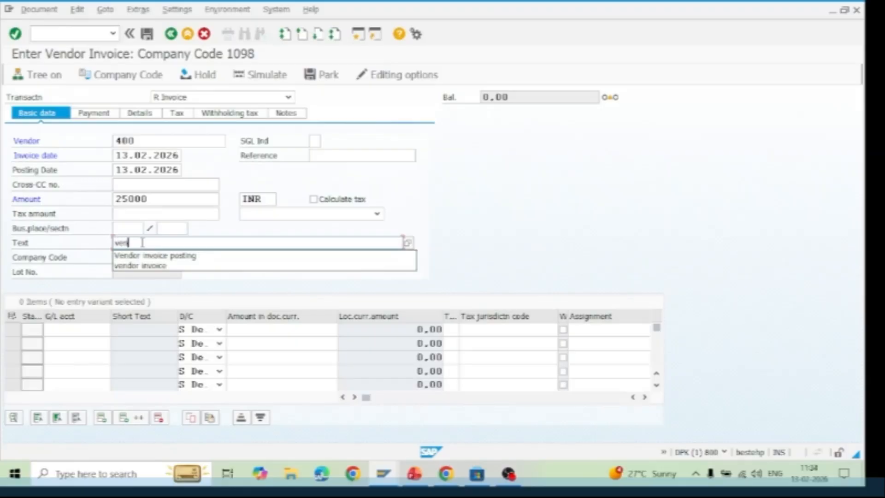
text(o)
key(BackSpace)
text(doe)
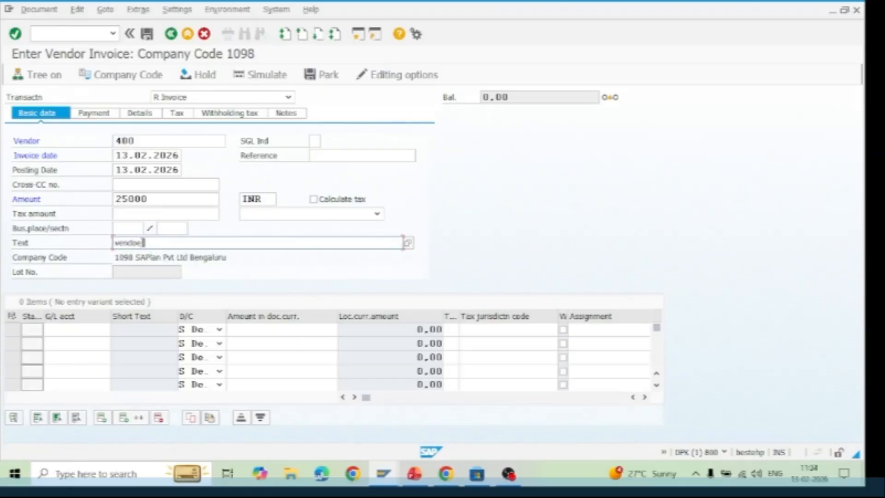
key(BackSpace)
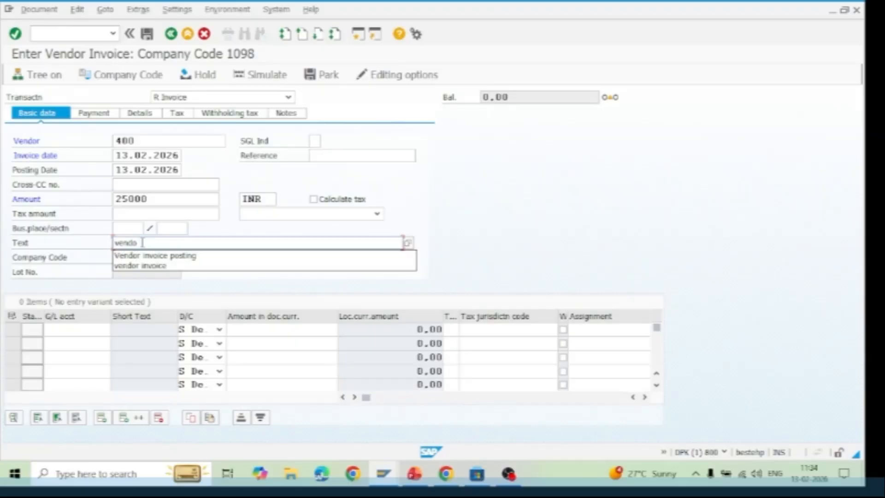
click(169, 256)
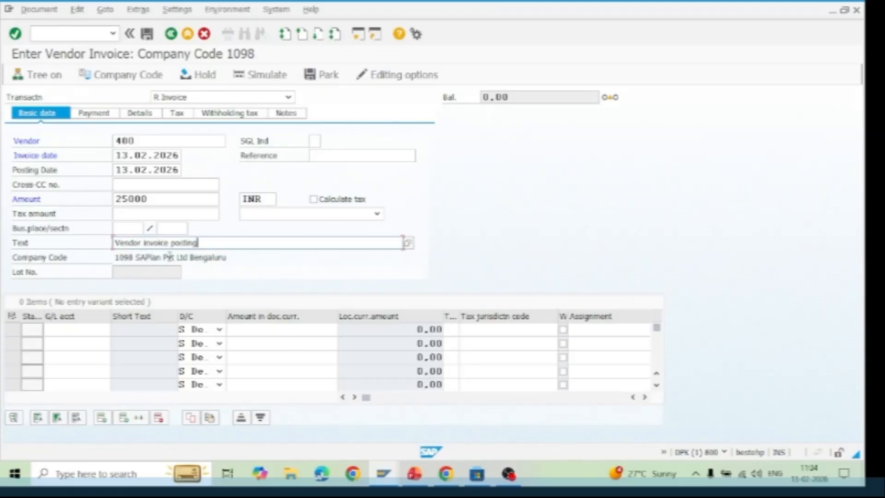
Look up the Purchase Ac number in the G/L account display session and return to the first line item's account field.
click(67, 328)
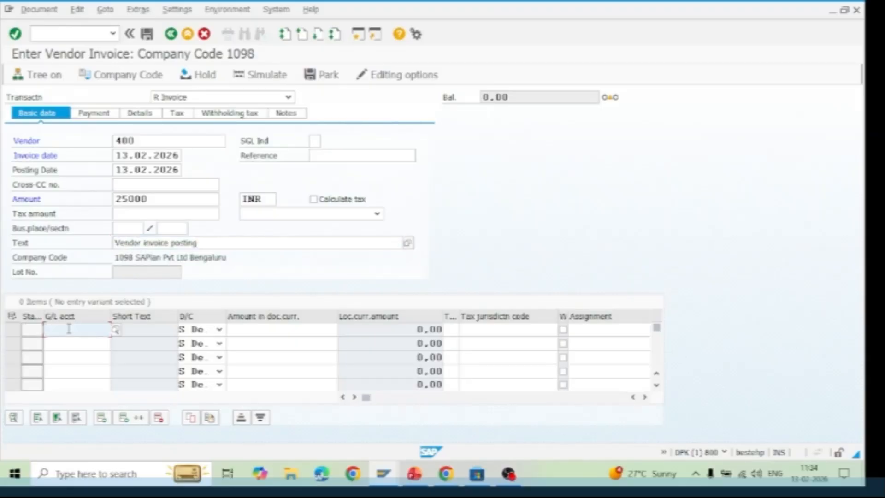
click(116, 330)
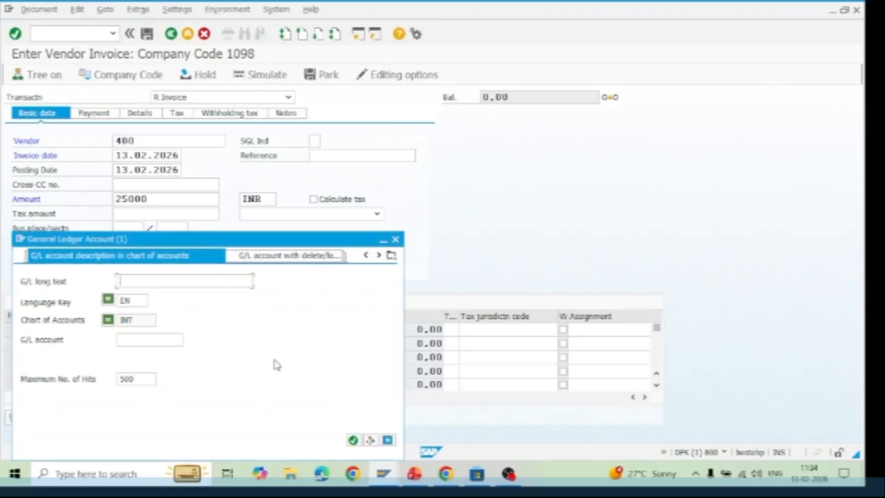
click(395, 240)
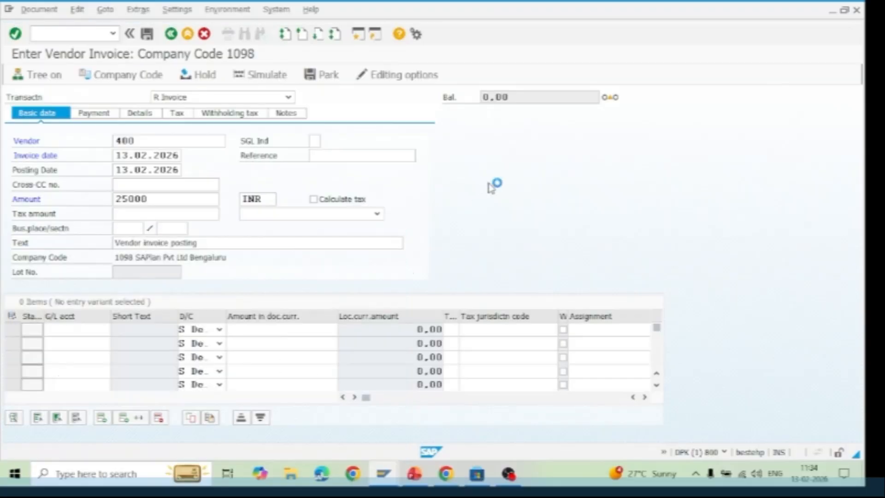
key(alt+Tab)
key(alt+Tab)
key(alt+Tab)
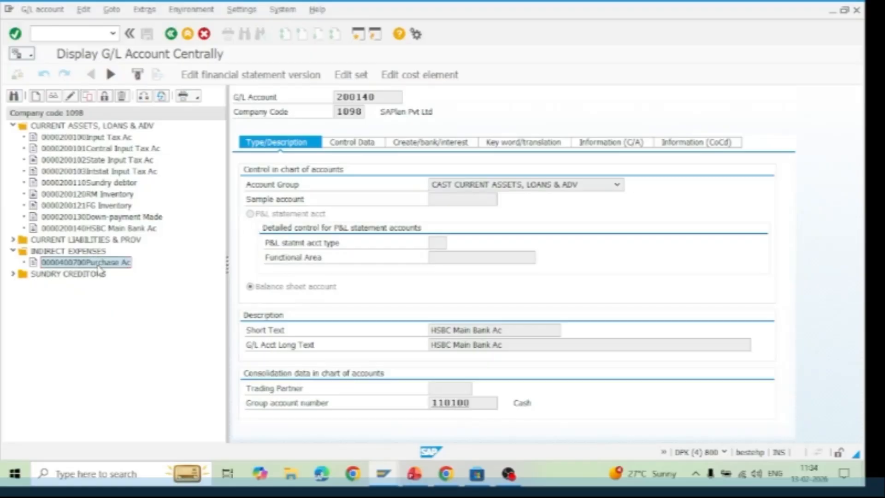
key(alt+Tab)
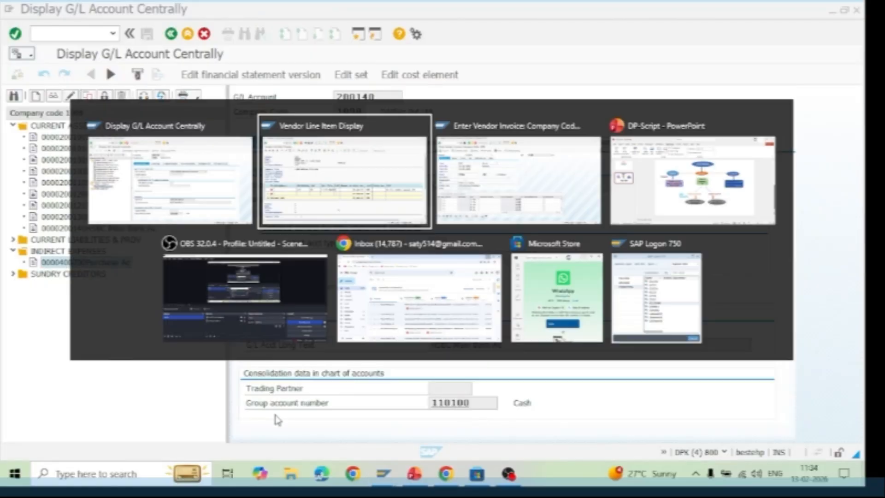
key(alt+Tab)
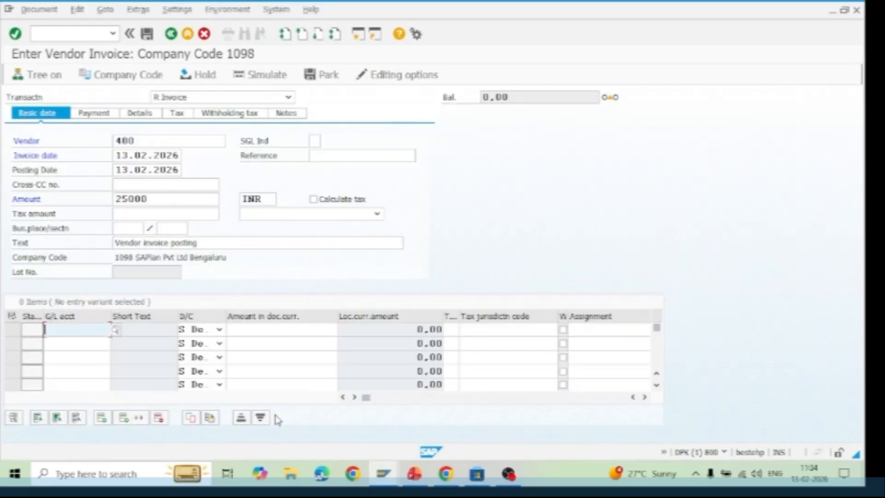
Enter G/L account 400700 with amount * on the first invoice line and acknowledge the down payment information.
text(400700)
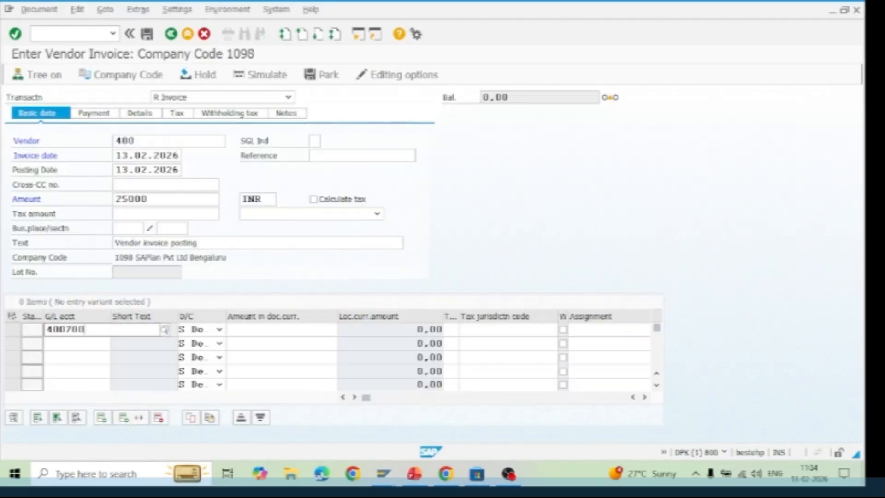
click(285, 329)
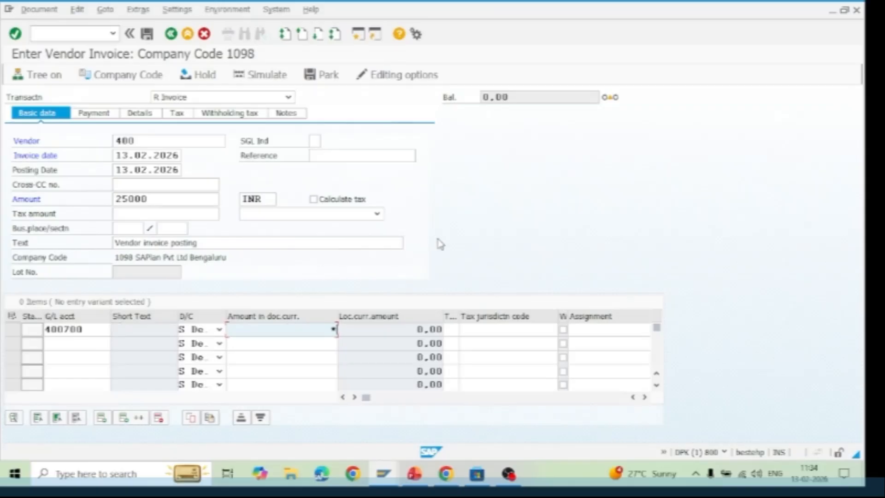
key(Return)
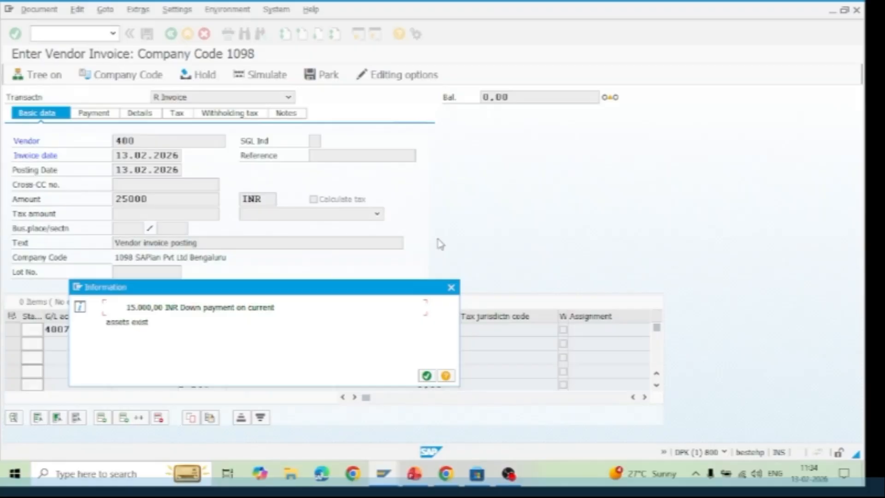
drag(332, 297, 373, 171)
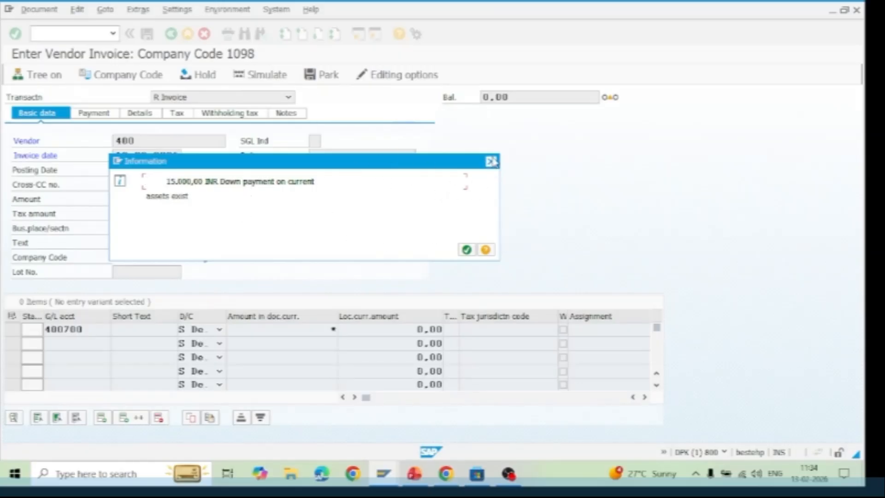
click(491, 162)
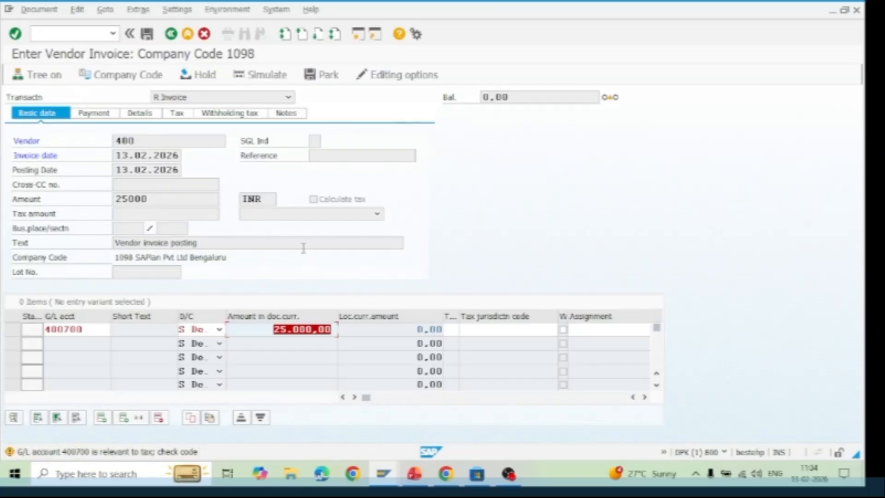
In a new session, examine the accounts and properties of vendor special G/L indicator A for chart of accounts INT, then exit.
key(alt+Tab)
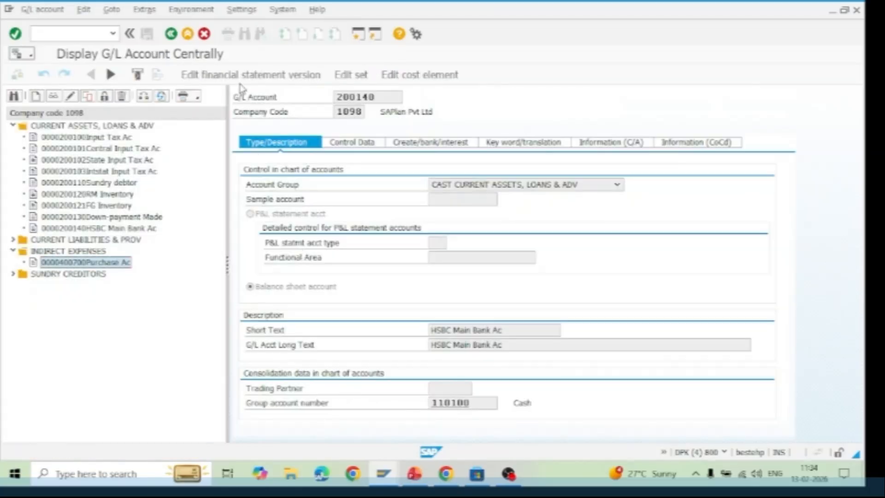
click(358, 35)
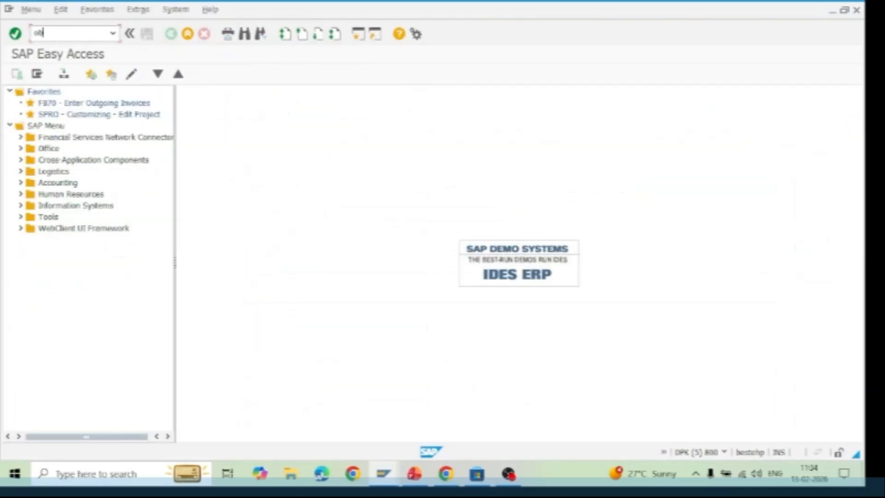
key(Return)
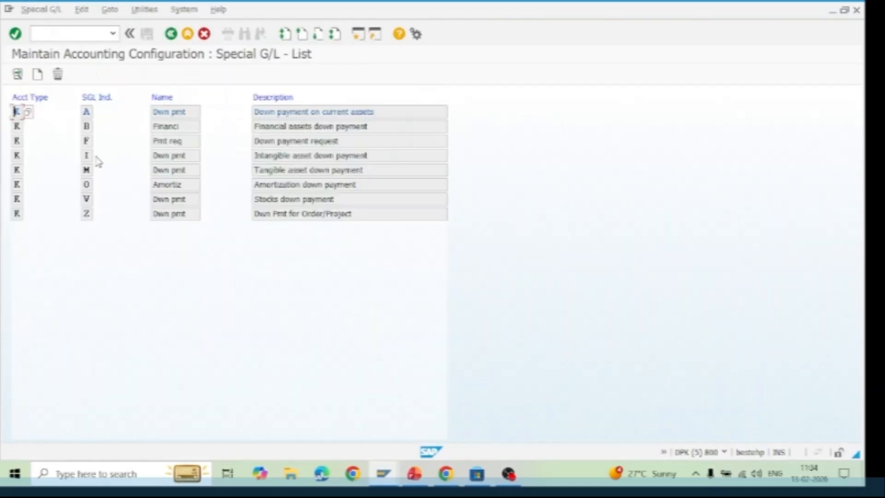
double_click(170, 115)
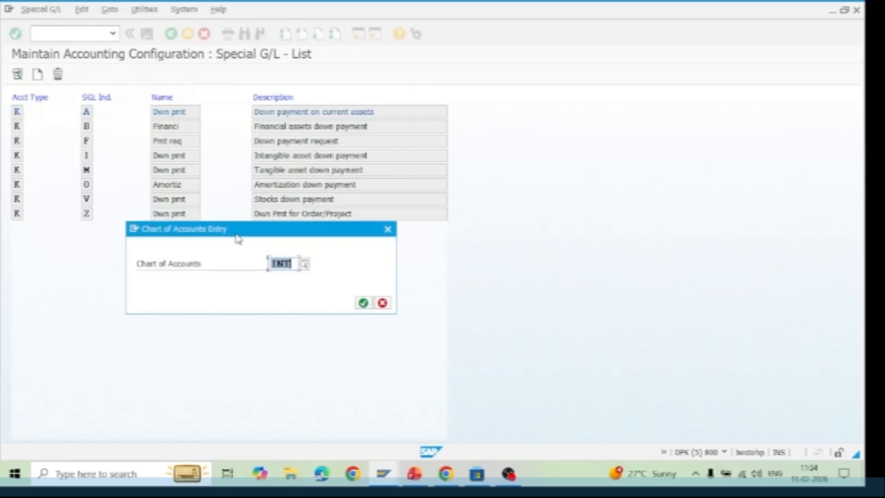
click(363, 303)
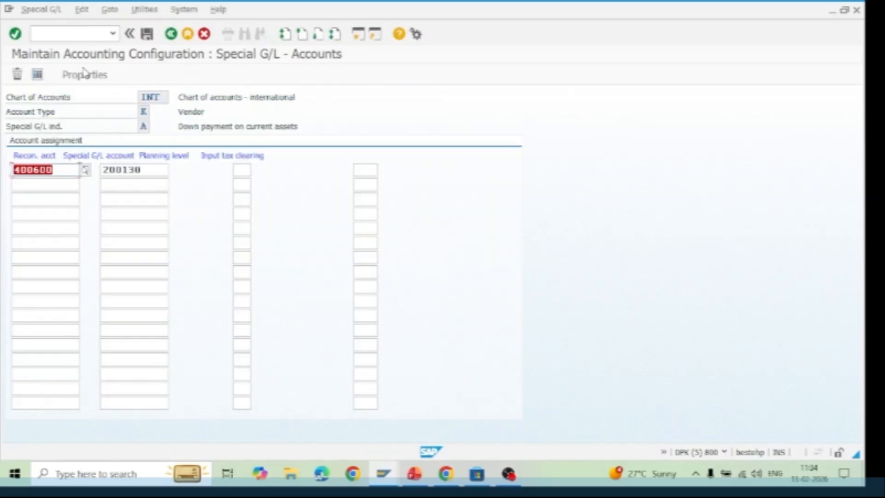
click(86, 76)
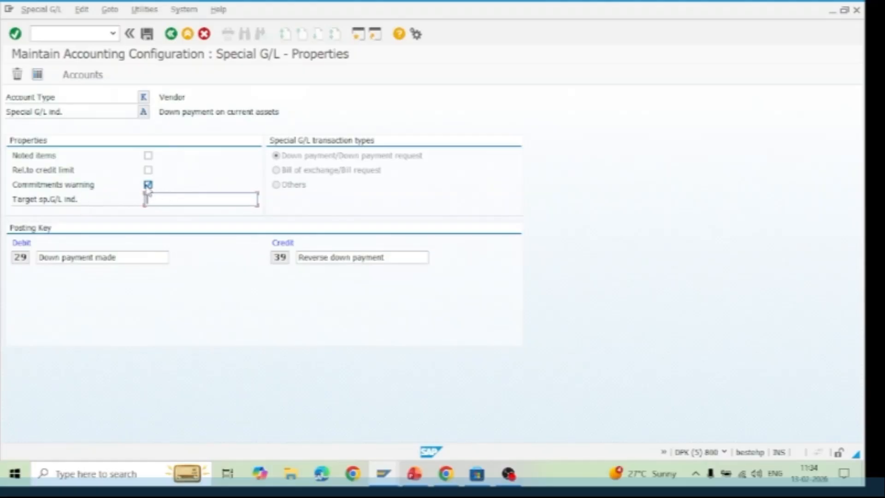
click(188, 34)
click(187, 34)
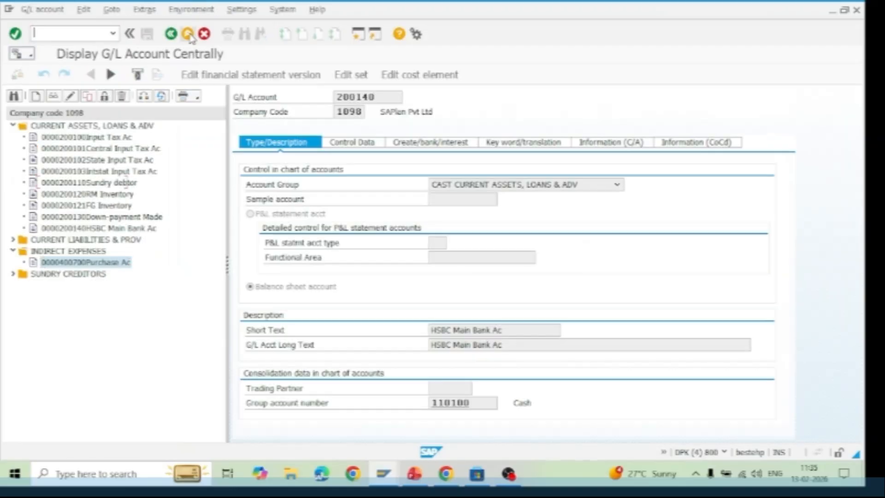
Return to the vendor invoice entry, post the invoice past the withholding tax information, and check the posting message's details.
key(alt+Tab)
key(Tab)
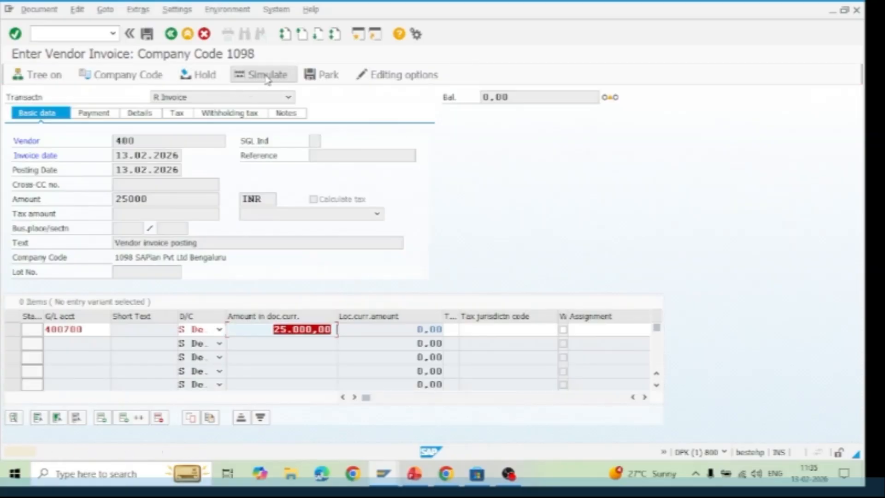
key(Return)
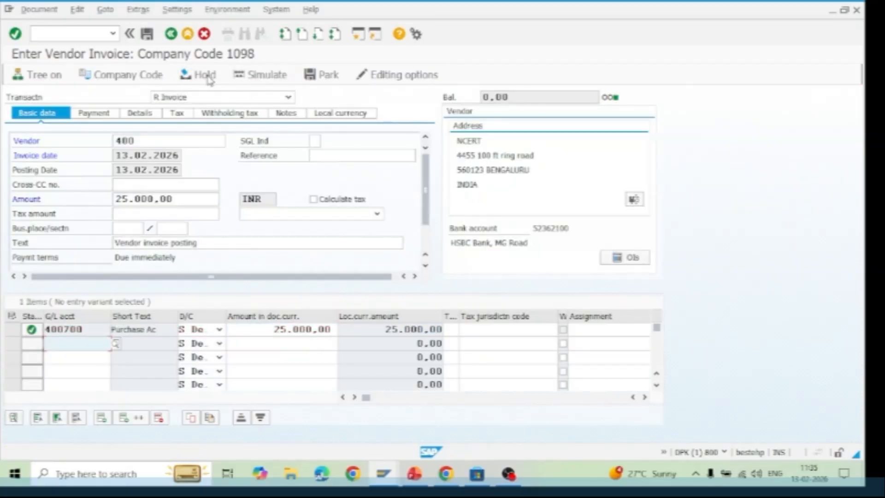
click(148, 35)
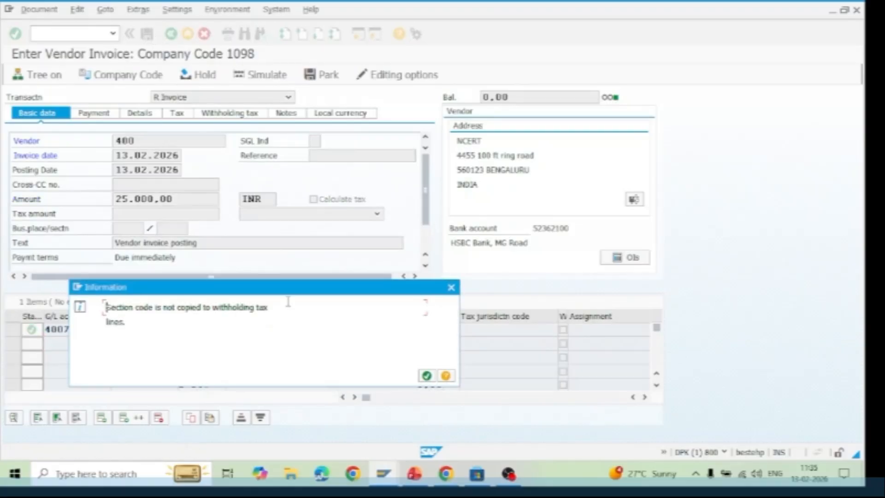
click(425, 376)
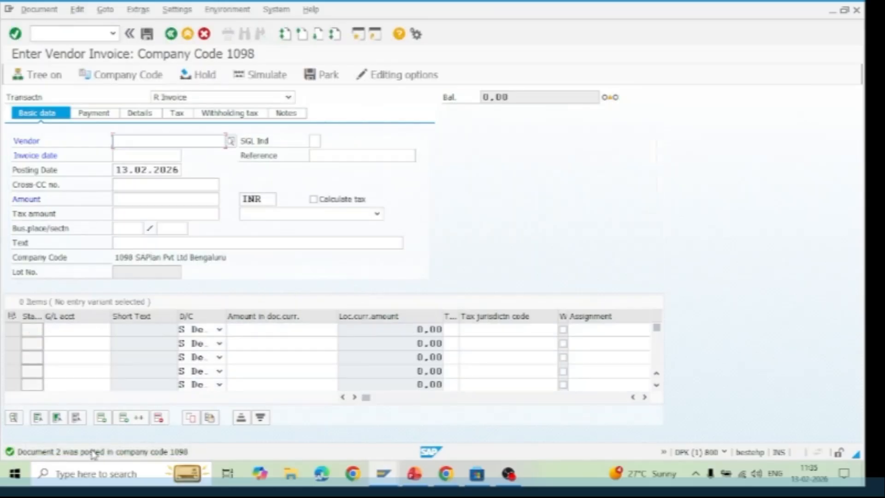
double_click(94, 452)
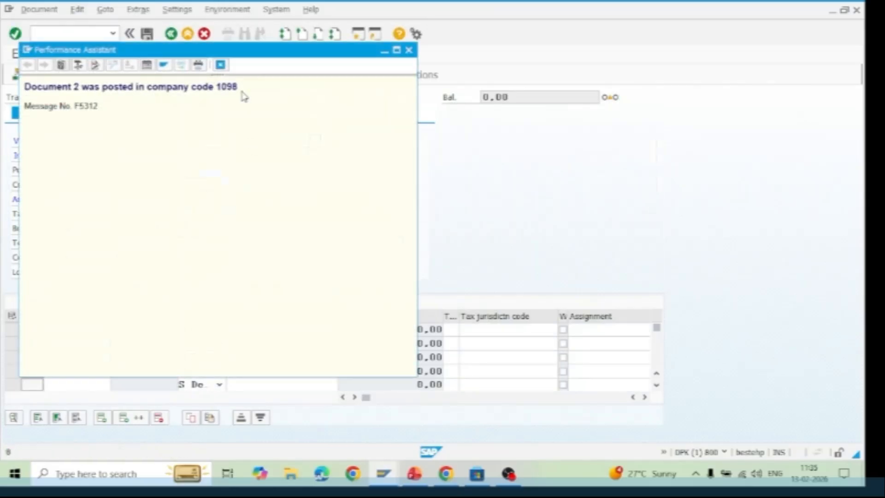
click(409, 49)
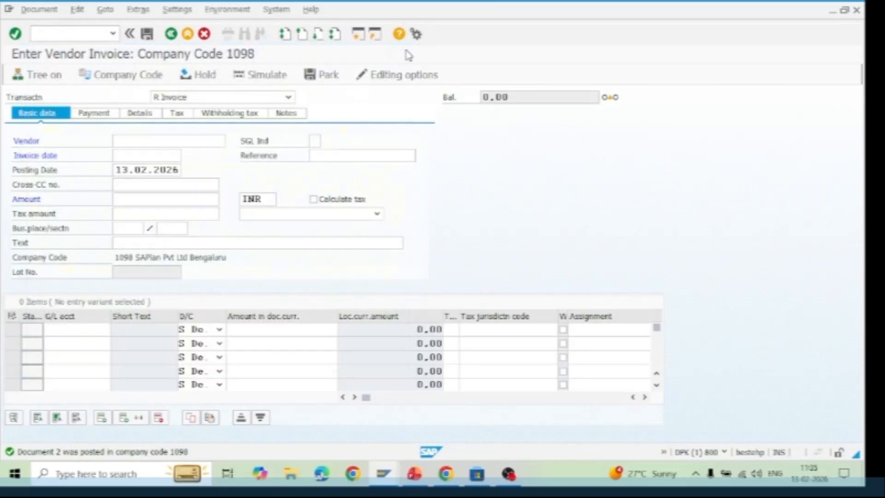
In the Vendor Line Item Display session, list NCERT's open items with normal items included and noted items excluded.
key(alt+Tab)
key(alt+Tab)
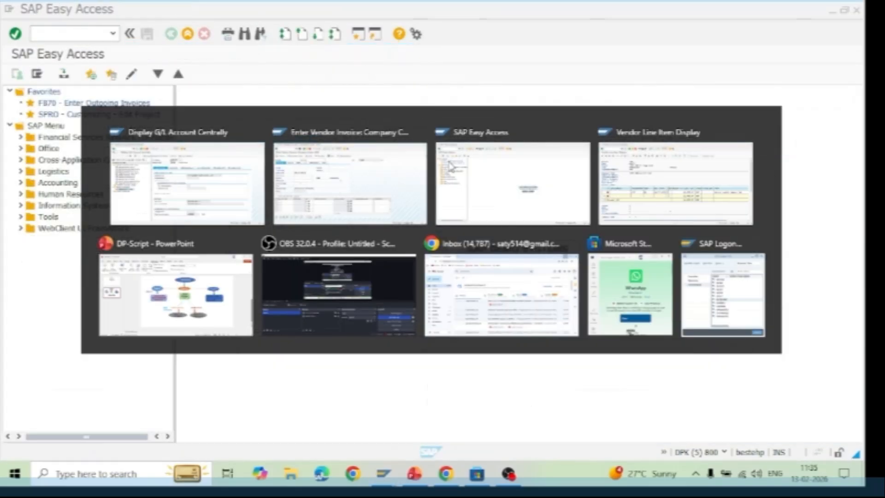
key(alt+Tab)
key(alt+Tab)
key(alt+Tab)
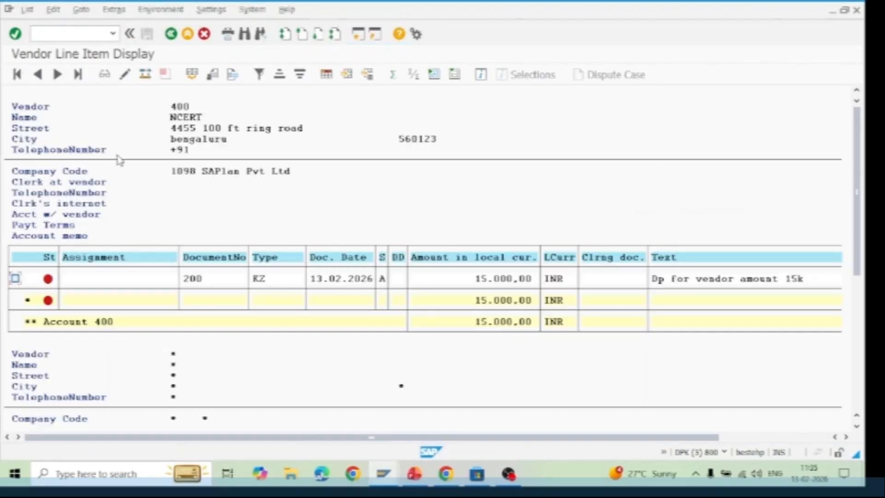
click(173, 37)
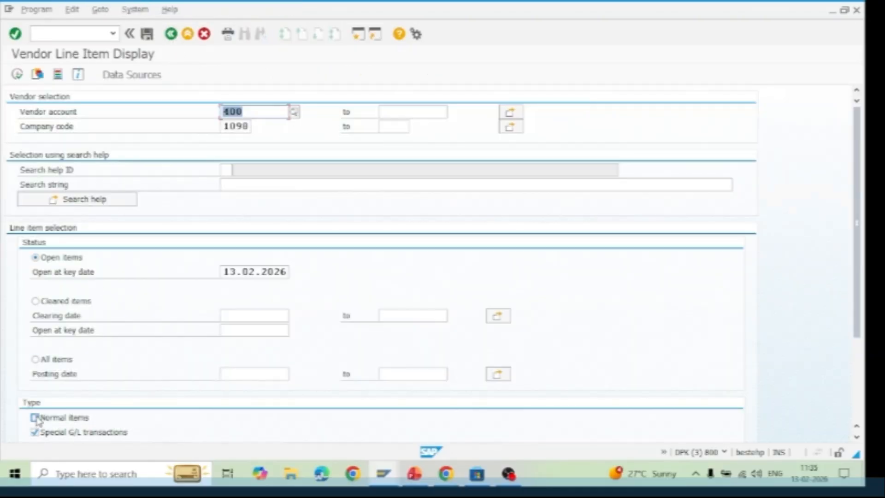
click(35, 418)
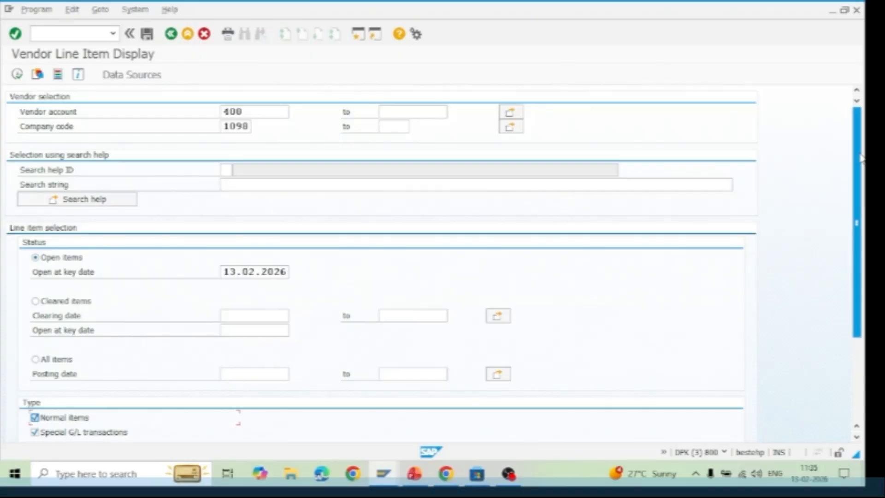
scroll(860, 159, down, 3)
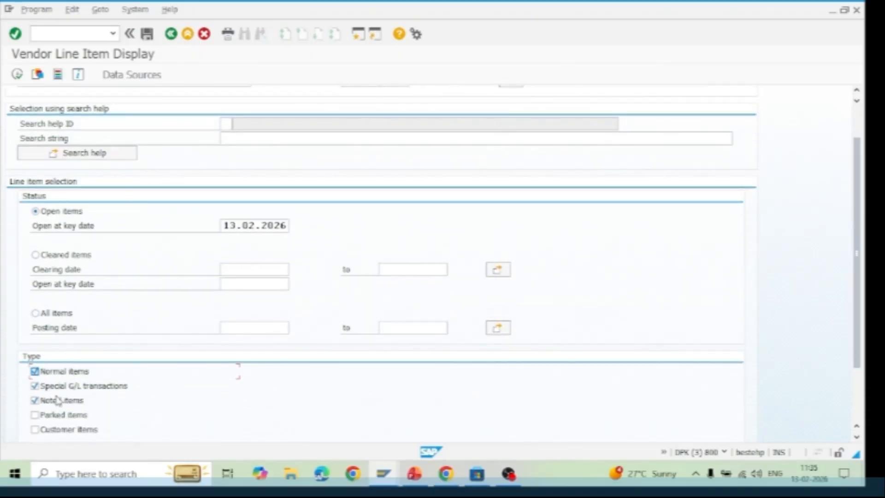
click(35, 400)
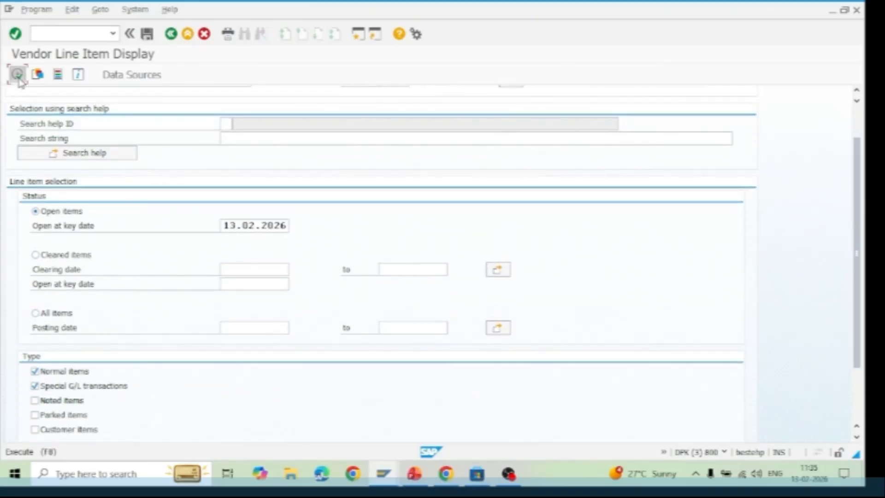
click(17, 74)
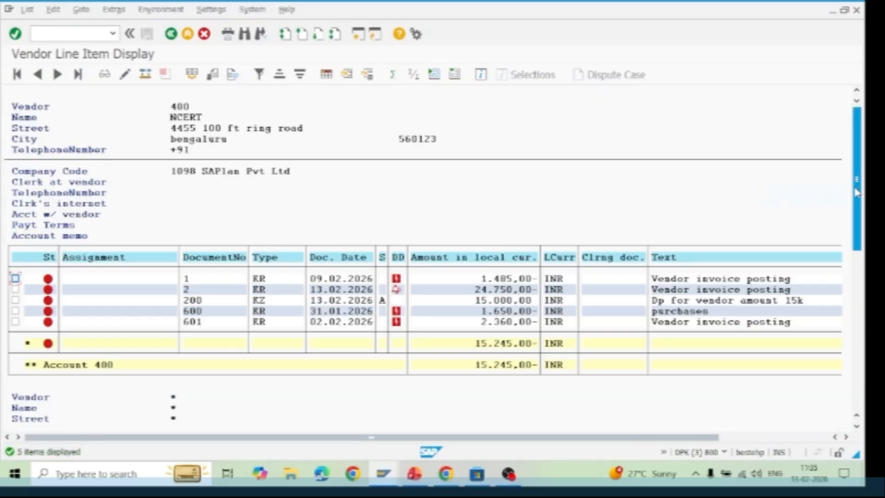
click(856, 190)
Rerun the vendor line item report for all items with posting date 13.02.2026 to 13.02.2026.
click(174, 36)
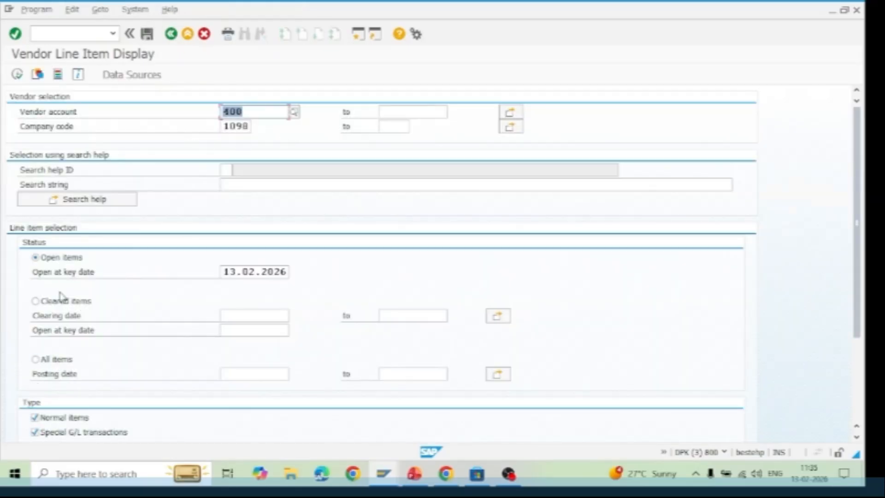
click(42, 360)
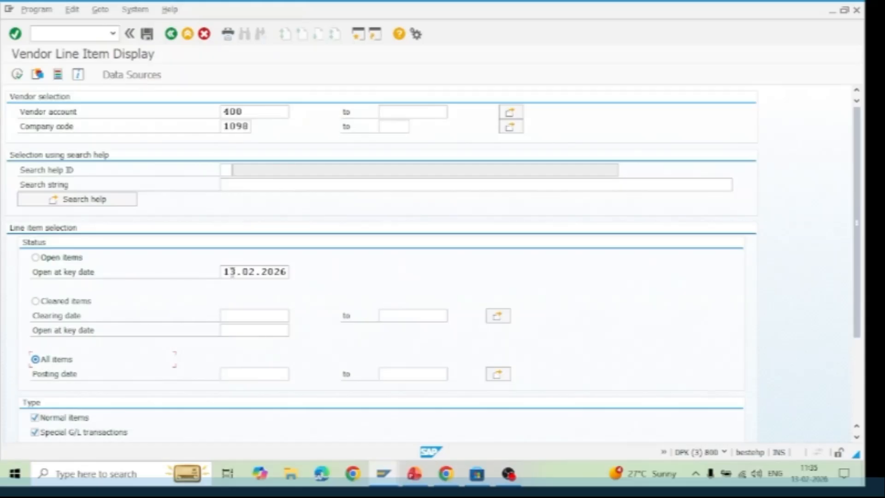
double_click(233, 272)
key(ctrl+c)
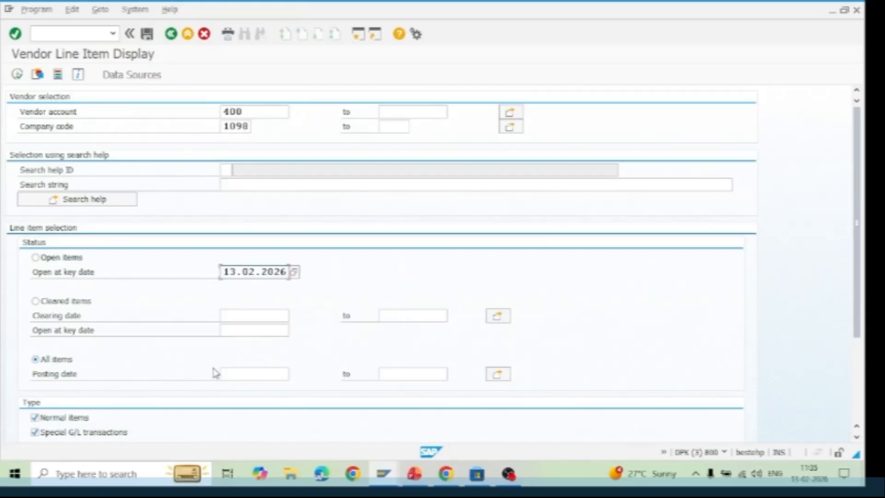
click(243, 372)
key(ctrl+v)
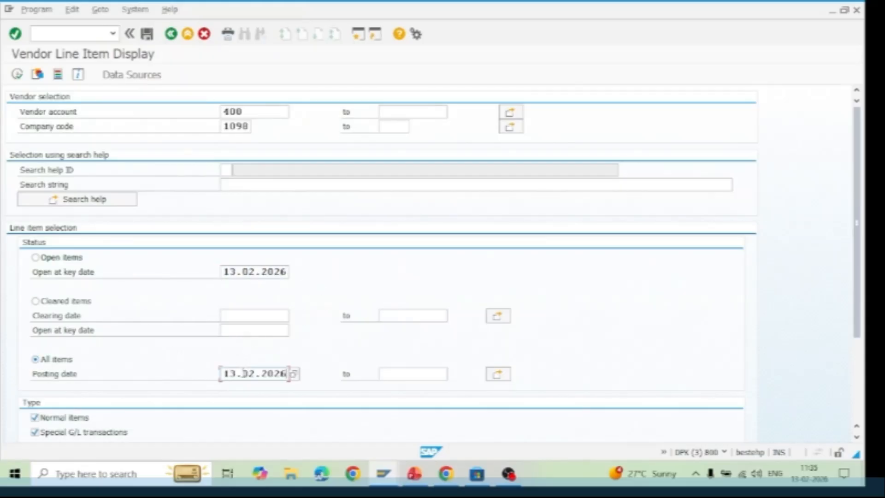
click(403, 373)
key(ctrl+v)
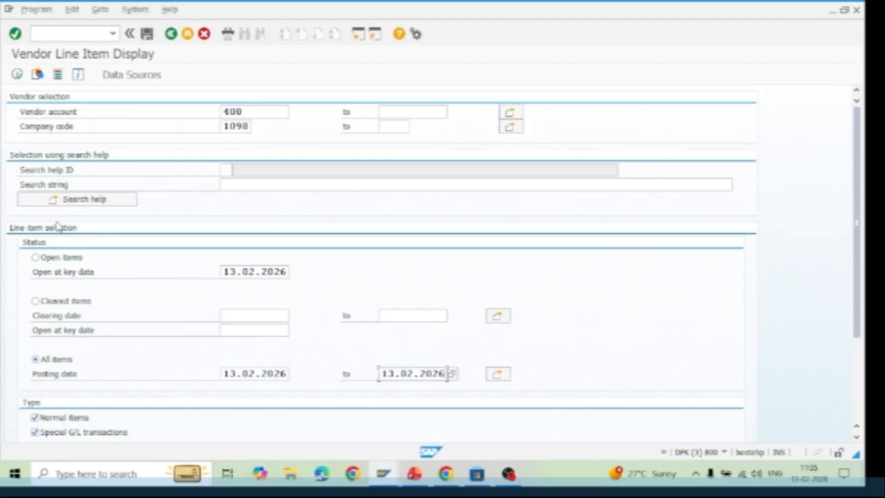
click(18, 74)
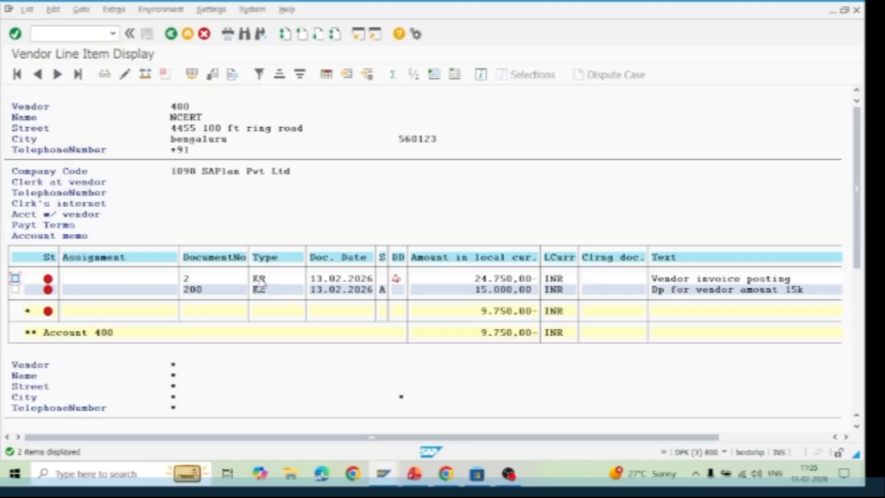
Examine the document numbers, types and amounts of the invoice and down payment lines, and the account total.
click(260, 279)
click(187, 279)
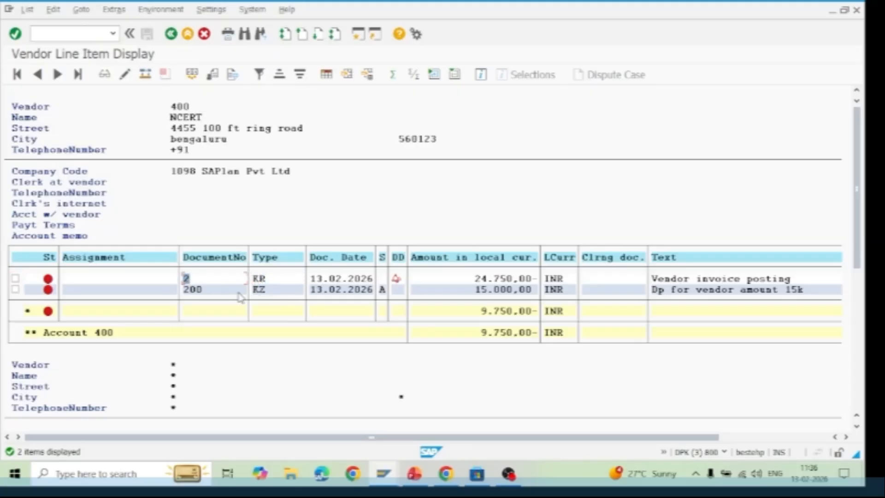
click(261, 292)
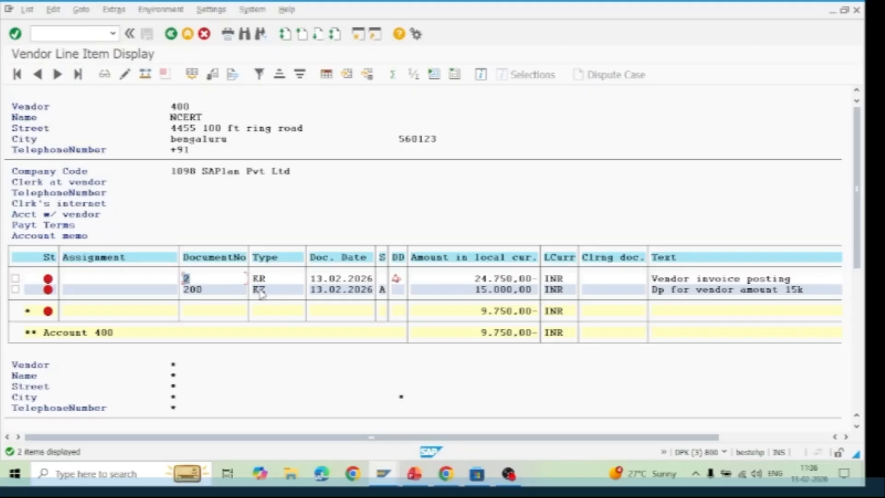
click(191, 294)
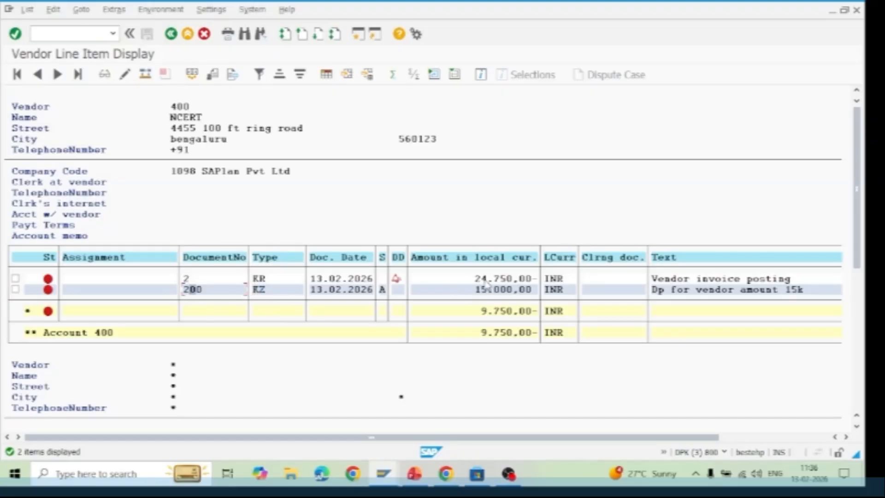
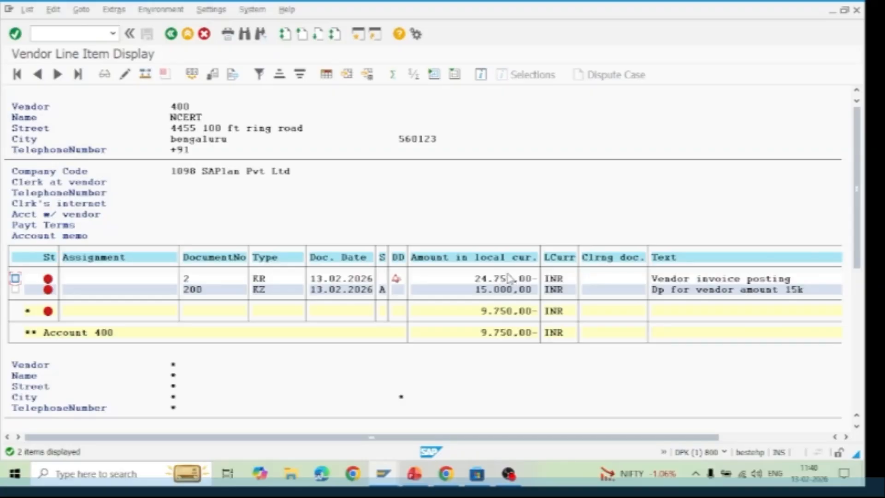
click(491, 290)
click(482, 278)
click(509, 312)
click(503, 312)
click(497, 289)
In a new session, start transaction F-54 Clearing for Accounts Payable down payments.
click(361, 38)
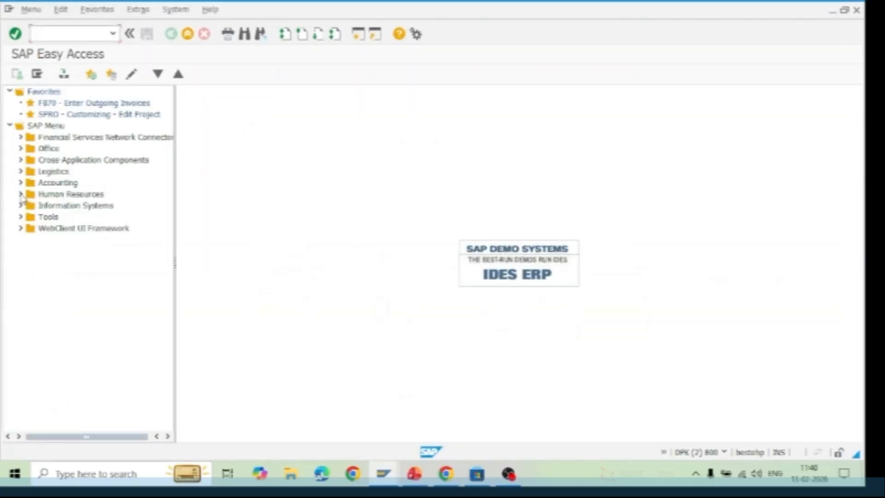
click(21, 183)
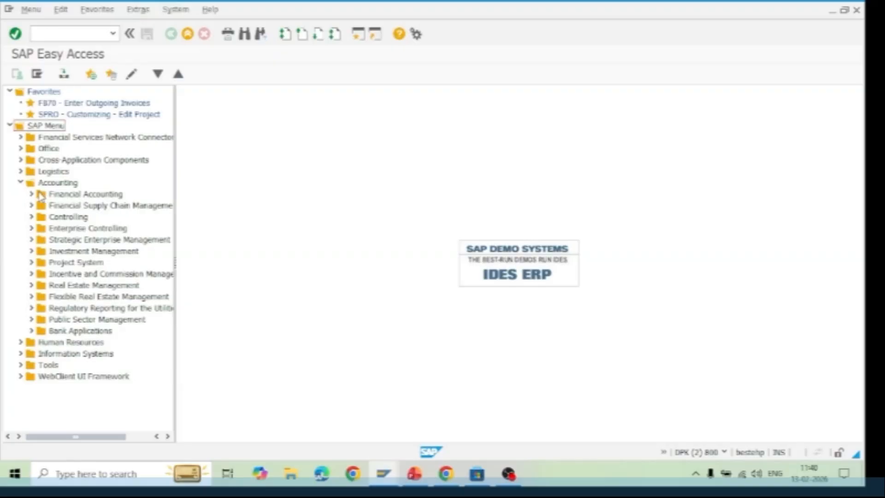
click(31, 194)
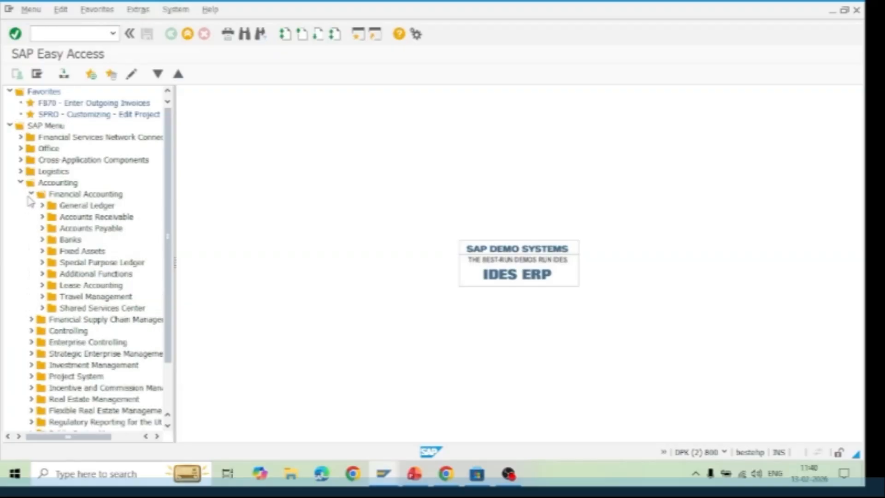
click(42, 228)
click(53, 239)
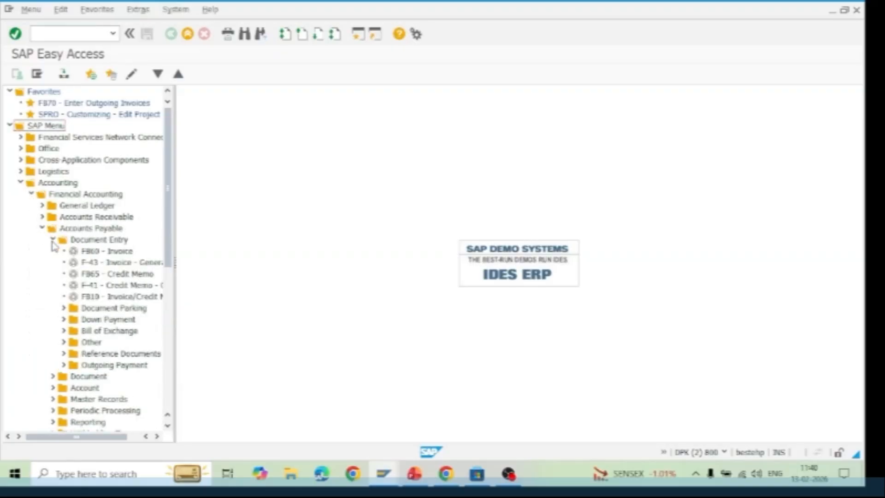
click(63, 319)
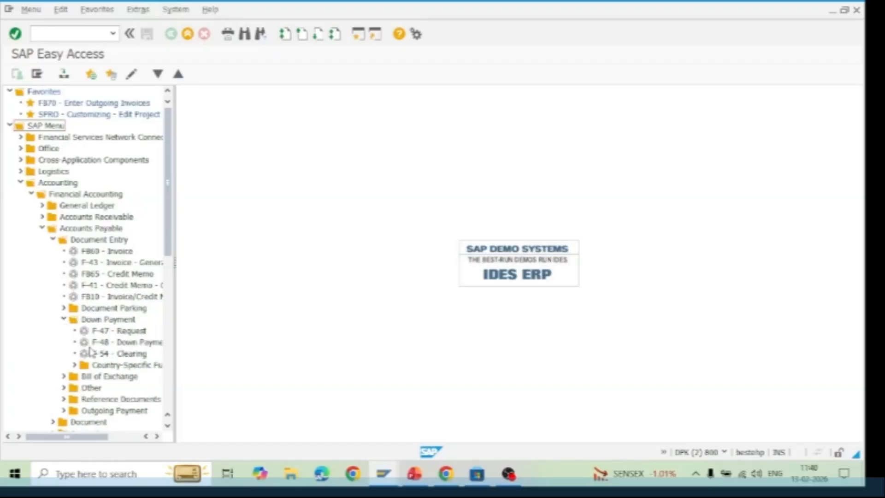
click(111, 356)
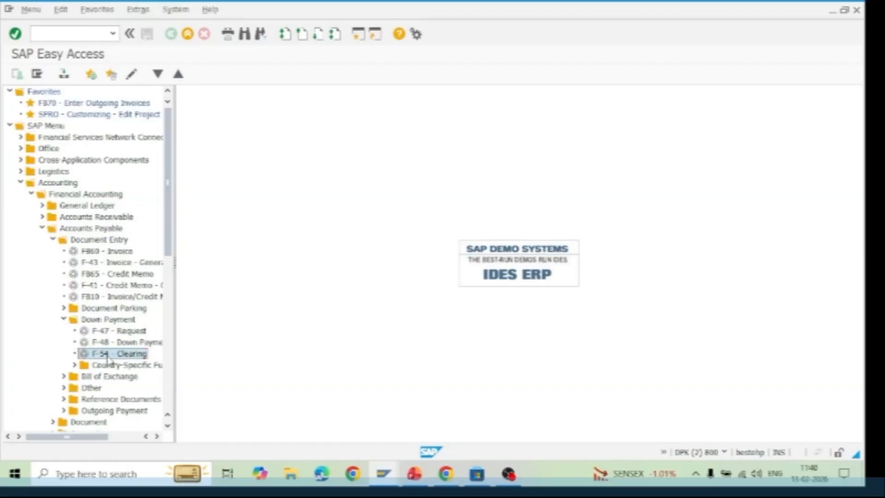
double_click(128, 356)
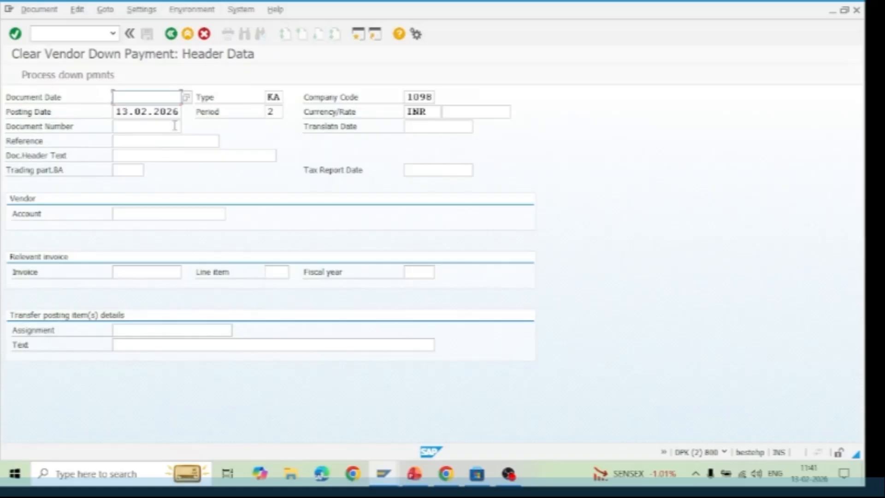
Set the down payment clearing's document date to 13.02.2026 and enter the NCERT vendor account number.
click(186, 98)
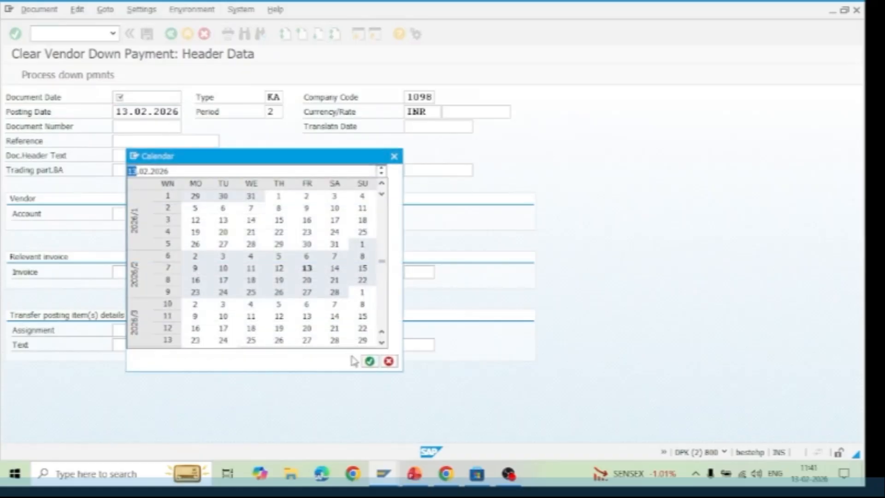
click(369, 361)
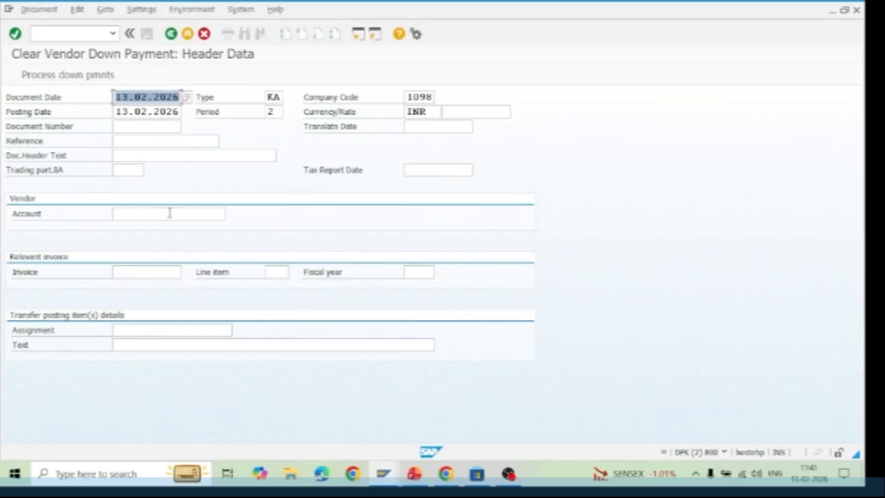
click(170, 213)
text(400)
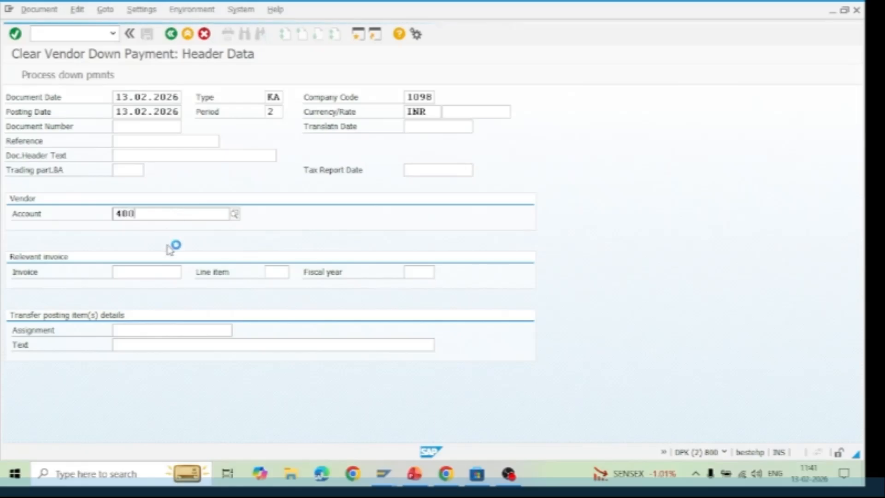
Set the relevant invoice to 2 and the transfer posting text to DP clearing.
click(142, 275)
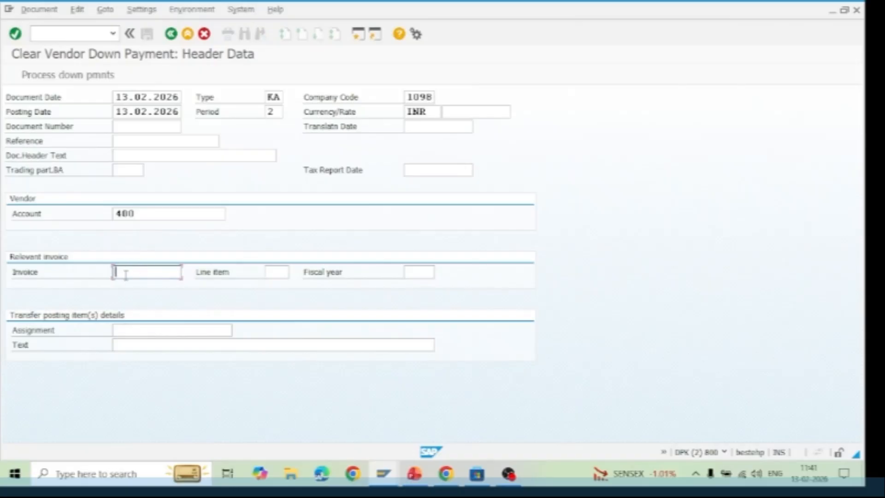
key(alt+Tab)
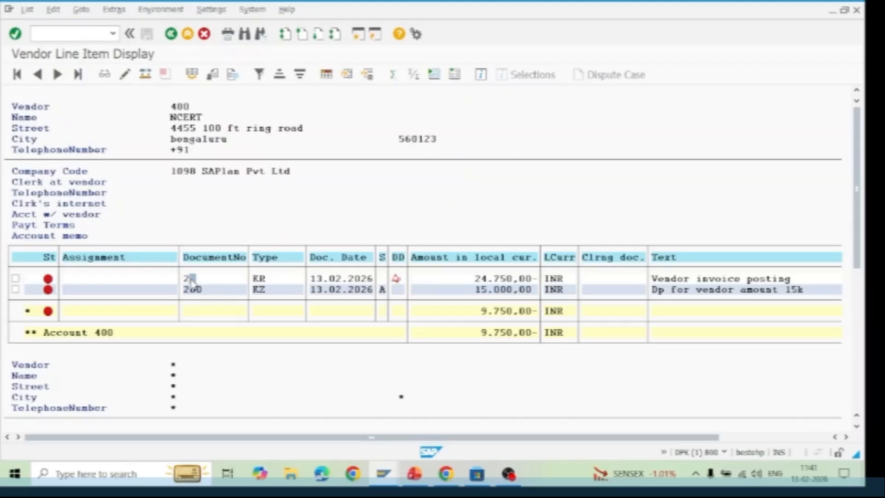
key(alt+Tab)
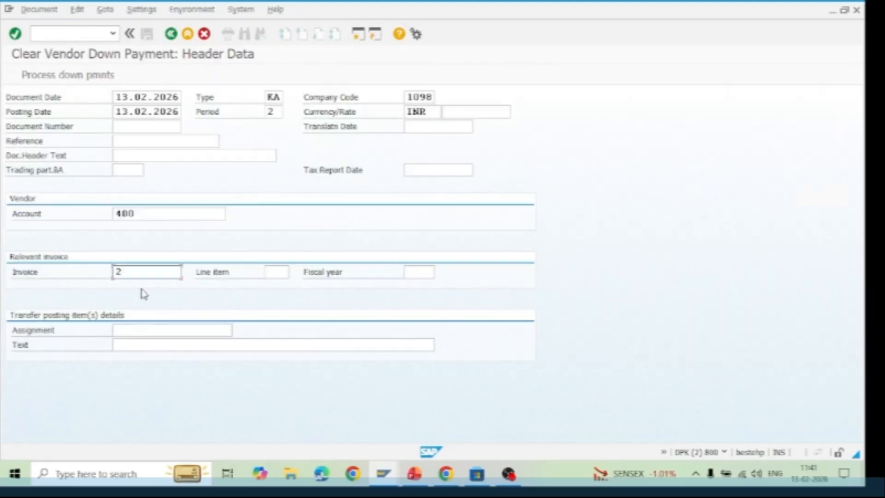
click(144, 344)
text(D)
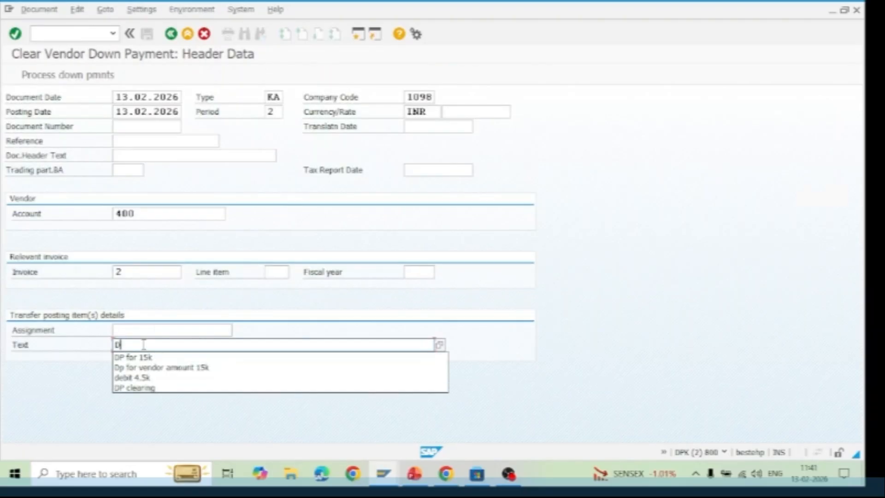
text(P clearing)
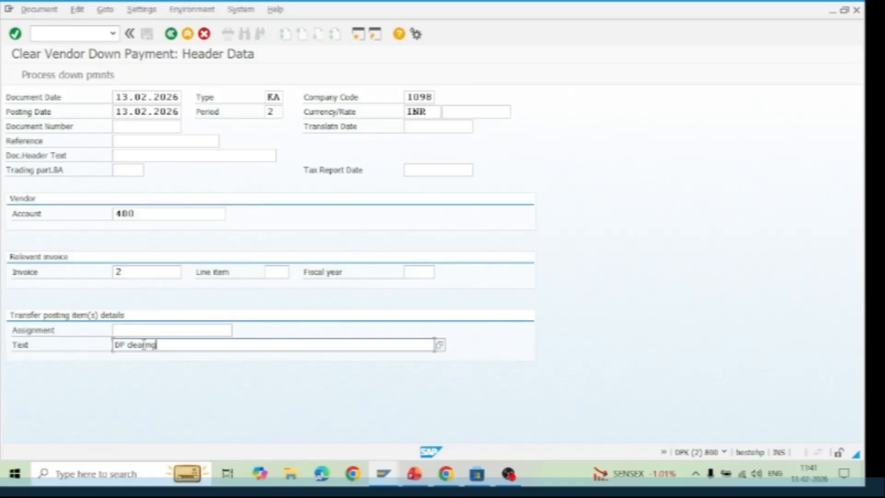
Process the vendor's down payments, select the 15.000,00 INR item and simulate the clearing document.
click(81, 76)
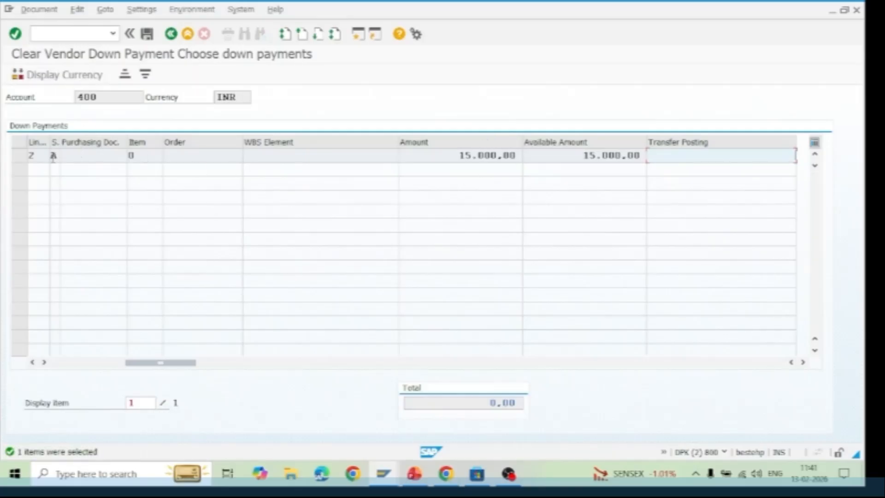
click(19, 155)
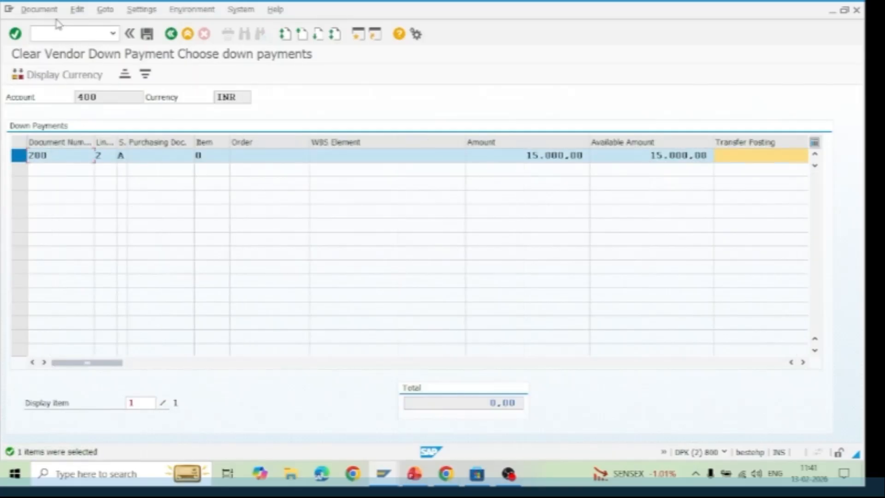
click(44, 9)
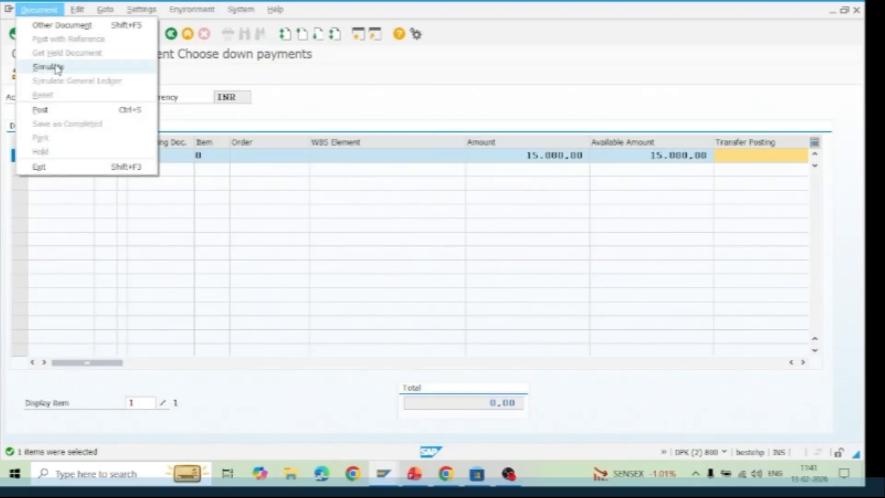
click(48, 67)
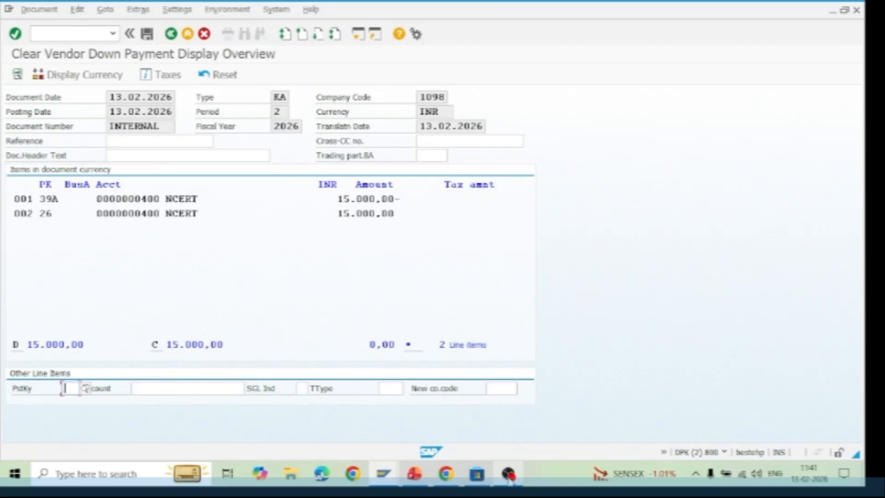
From the vendor line items, open a new session with transaction FB03 and display document 200 in company code 1098.
mouse_move(387, 477)
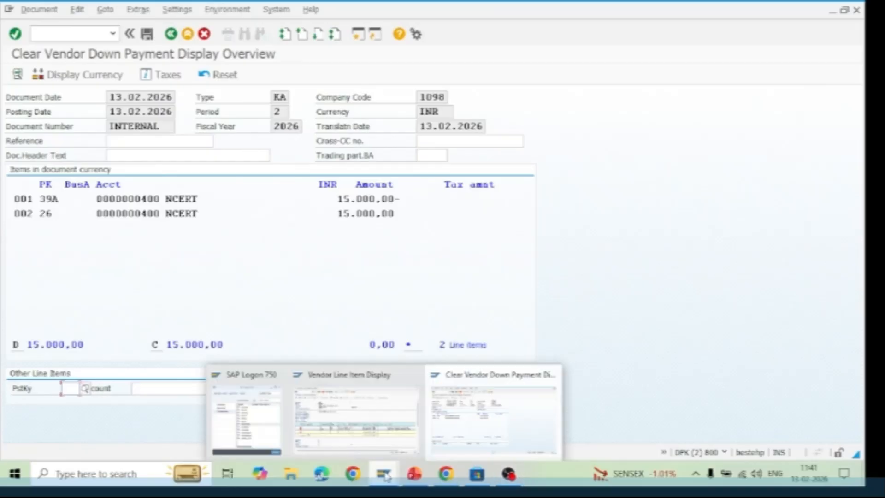
click(381, 414)
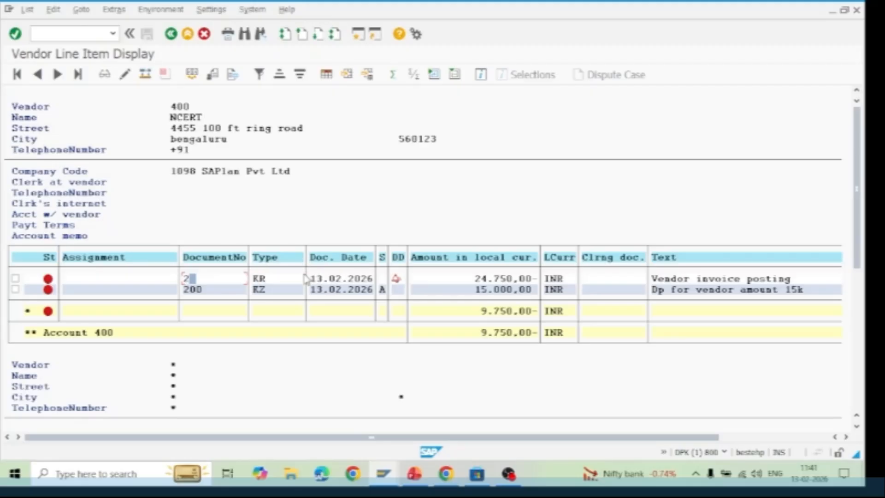
click(262, 290)
click(358, 34)
text(fb)
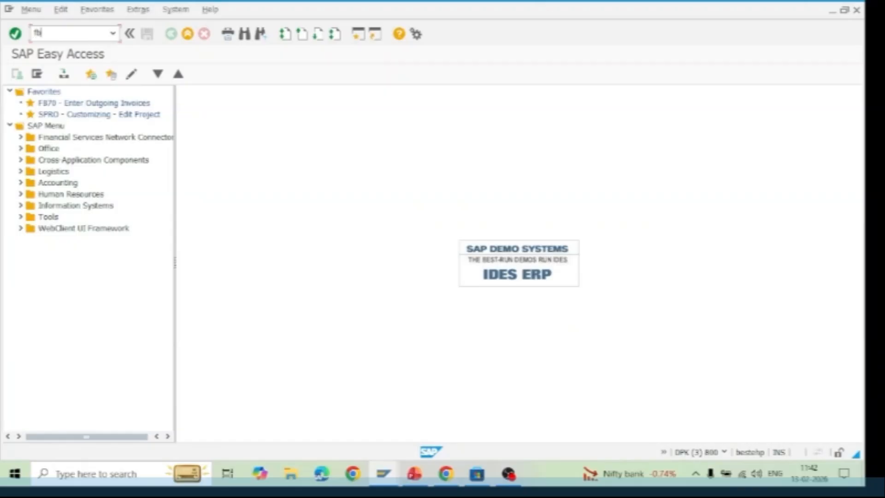
text(03)
key(Return)
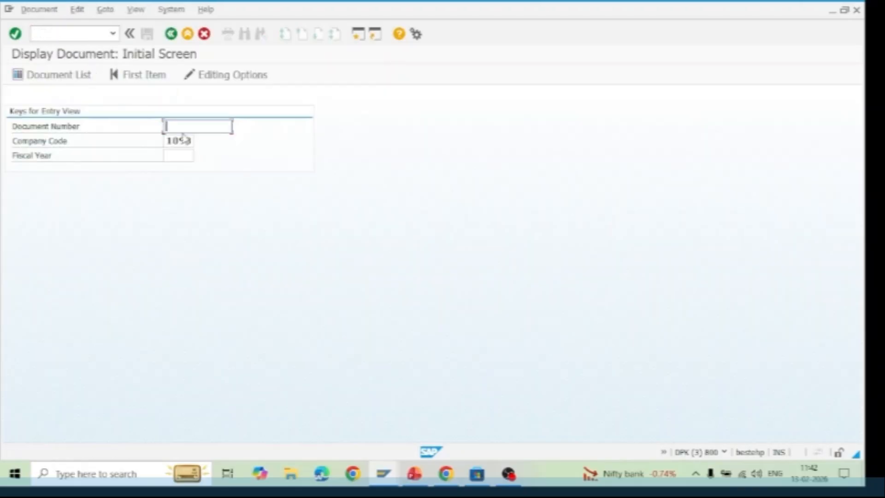
text(200)
click(80, 83)
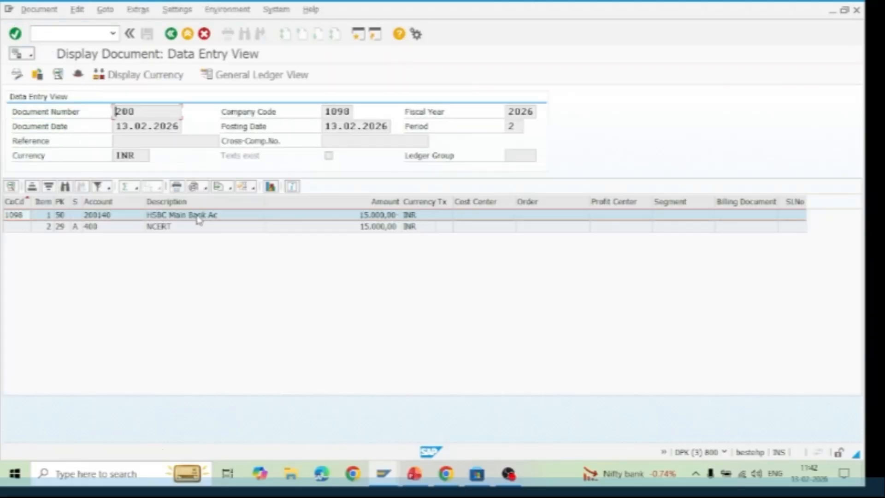
Examine the bank and vendor lines of document 200 in the data entry view and the general ledger view.
click(394, 216)
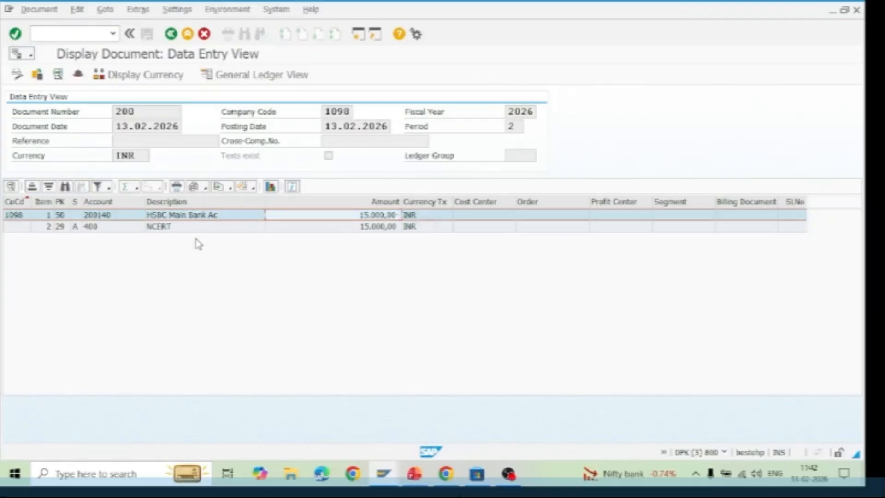
click(171, 227)
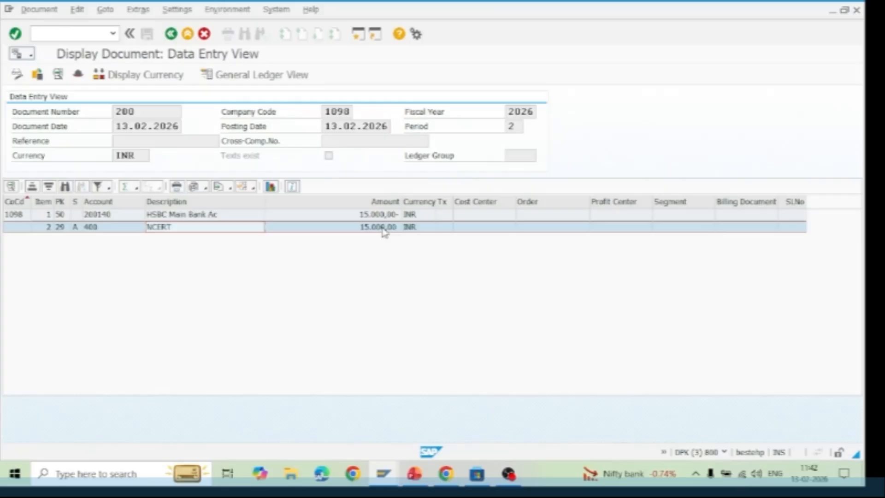
click(266, 81)
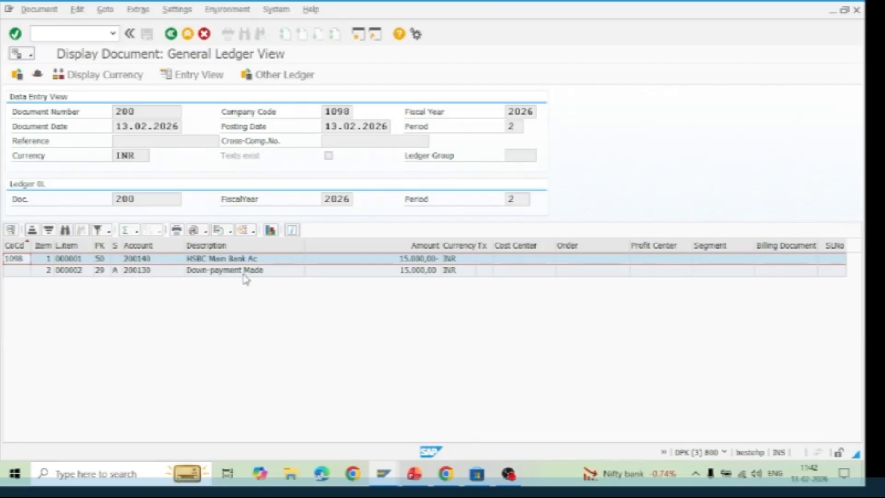
click(245, 274)
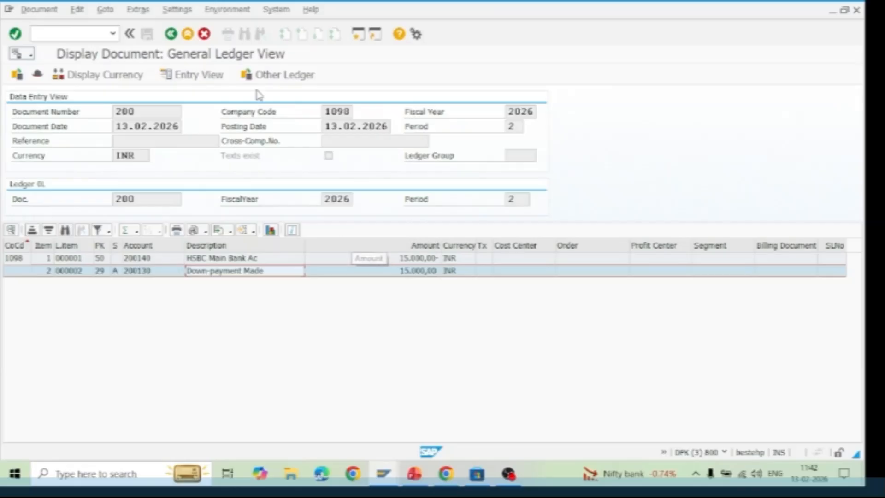
click(171, 34)
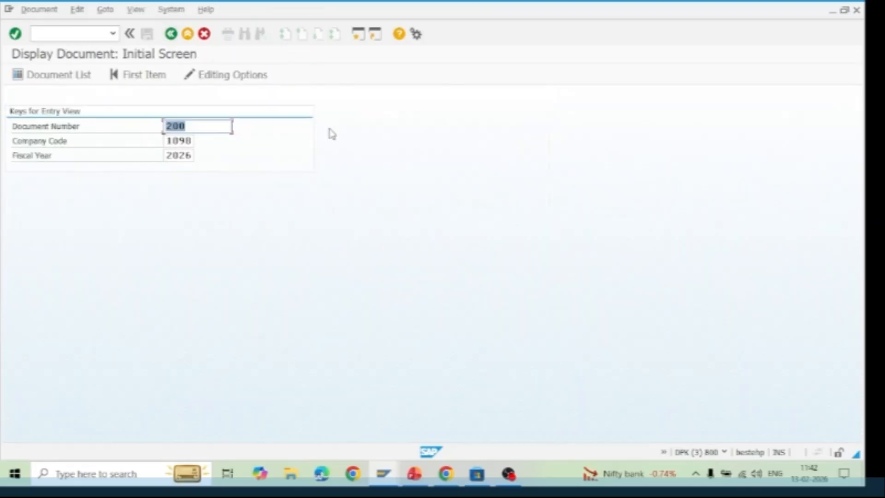
key(F3)
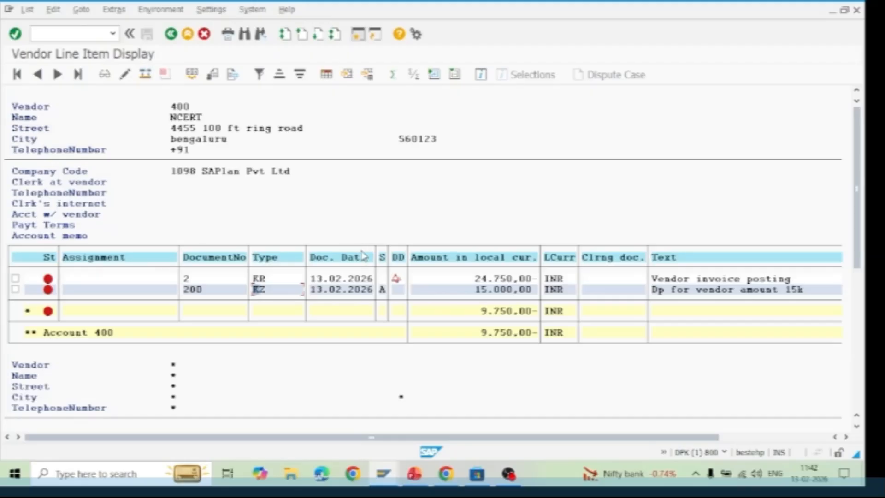
Return to the simulated vendor down payment clearing and post it.
key(alt+Tab)
key(alt+Tab)
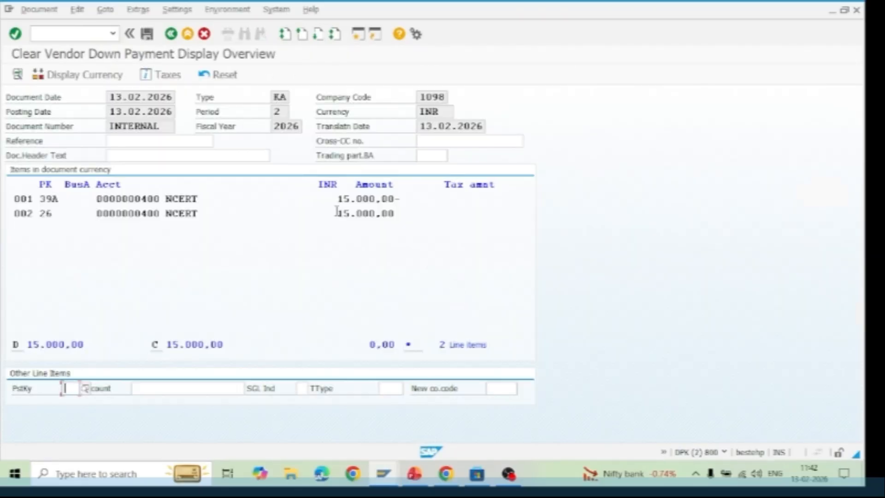
click(147, 37)
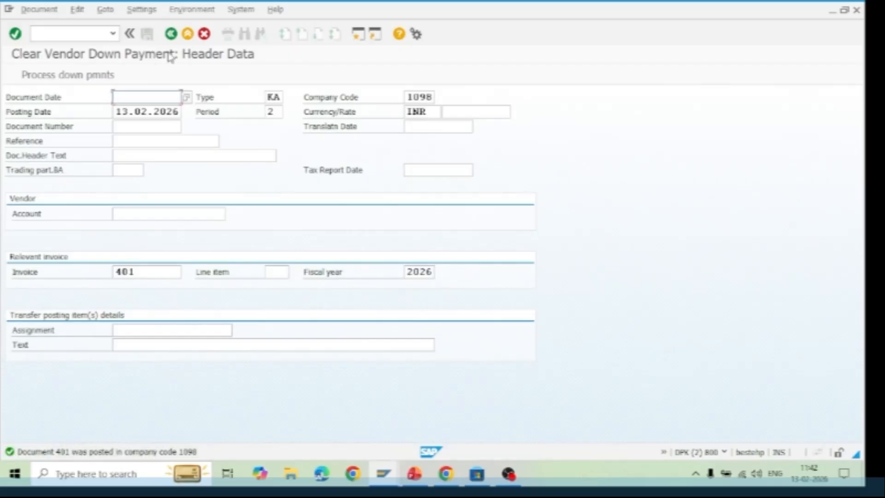
Refresh the NCERT vendor line item list and check the down payment line and the account total.
key(alt+Tab)
key(alt+Tab)
key(alt+Tab)
key(alt+Tab)
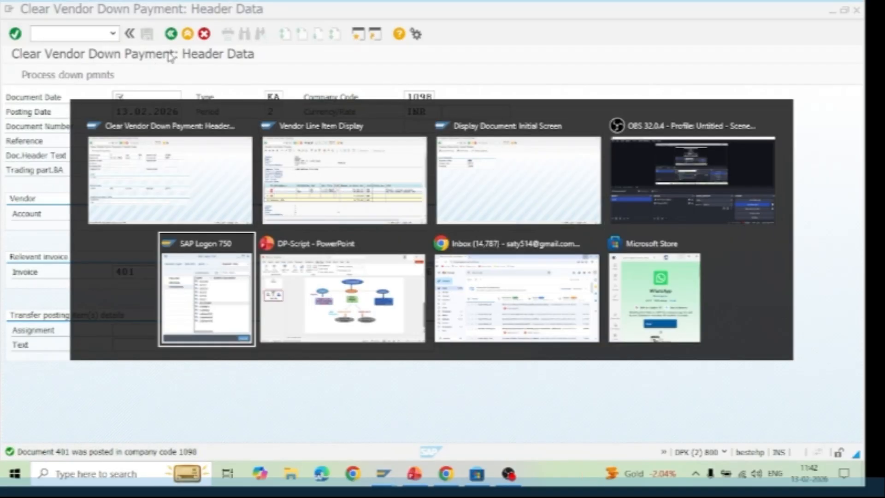
key(alt+Tab)
key(alt+Tab)
key(alt+Tab)
key(alt+Tab)
key(alt+Tab)
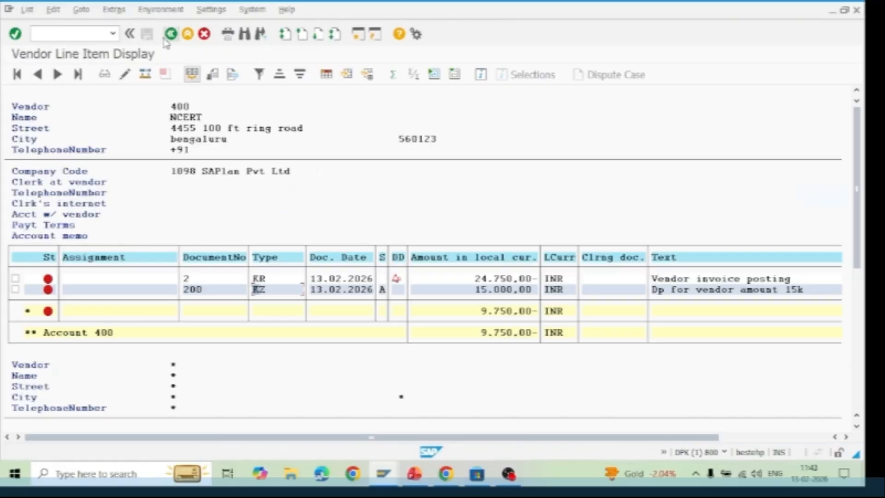
click(28, 10)
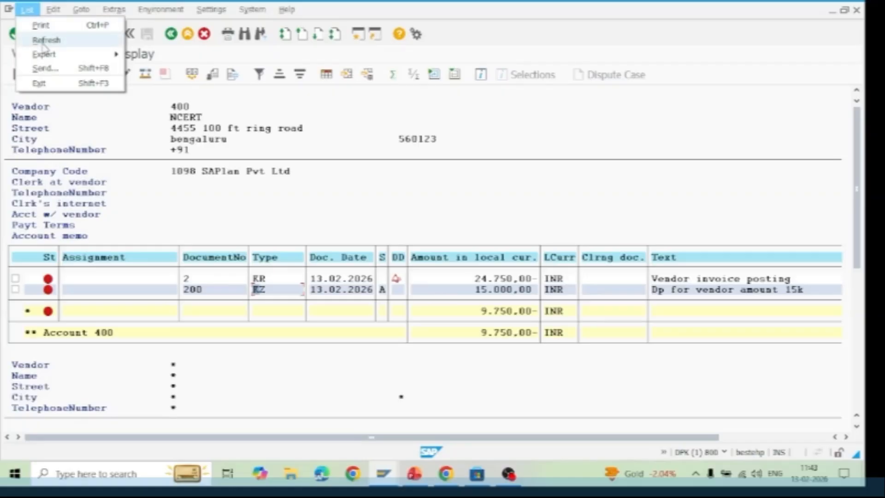
click(44, 41)
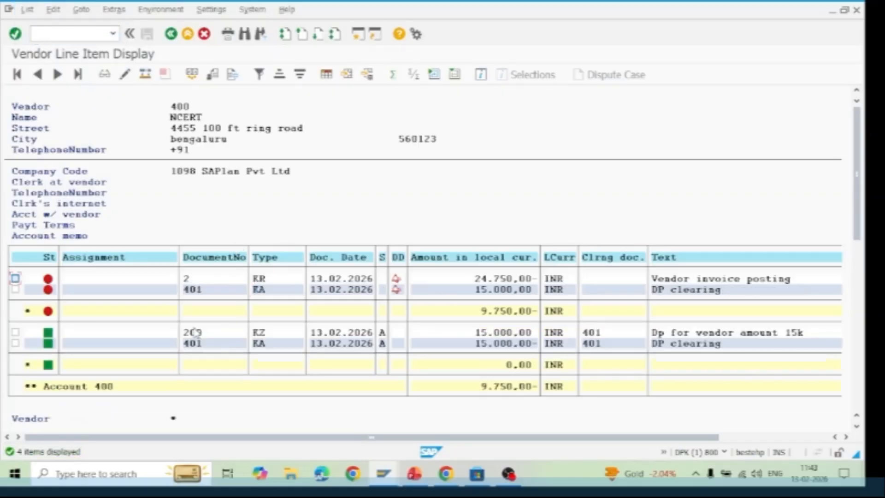
click(194, 332)
click(497, 387)
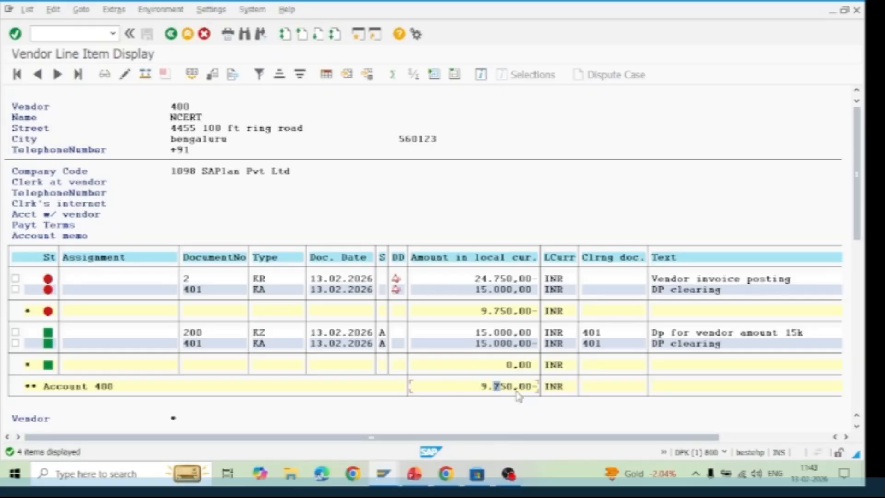
In a new session, start transaction F-53 Post Outgoing Payments and set the document date to 13.02.2026.
click(358, 34)
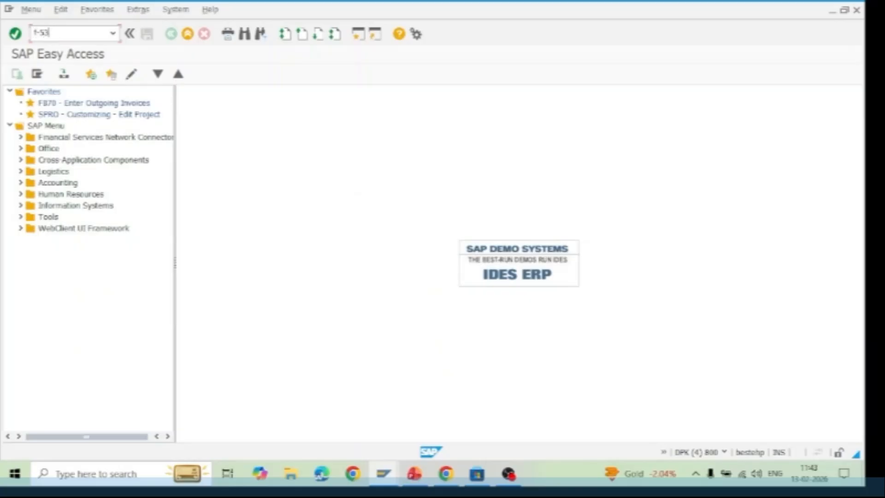
key(Return)
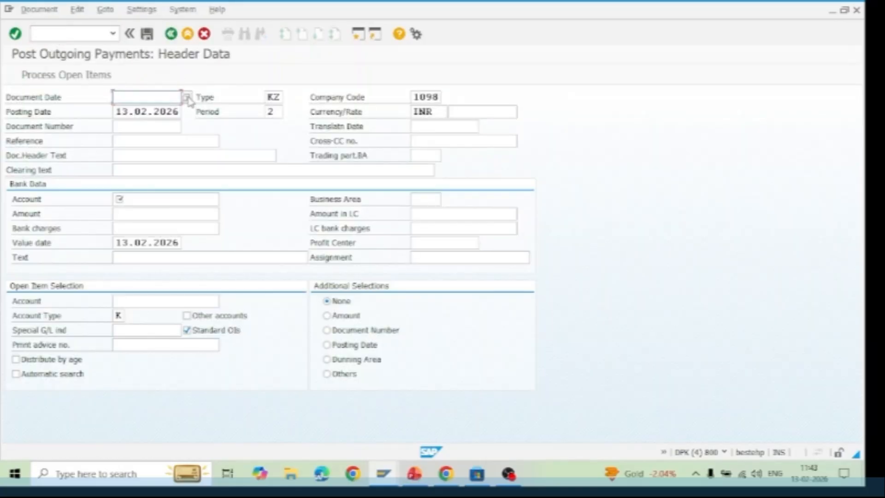
click(187, 98)
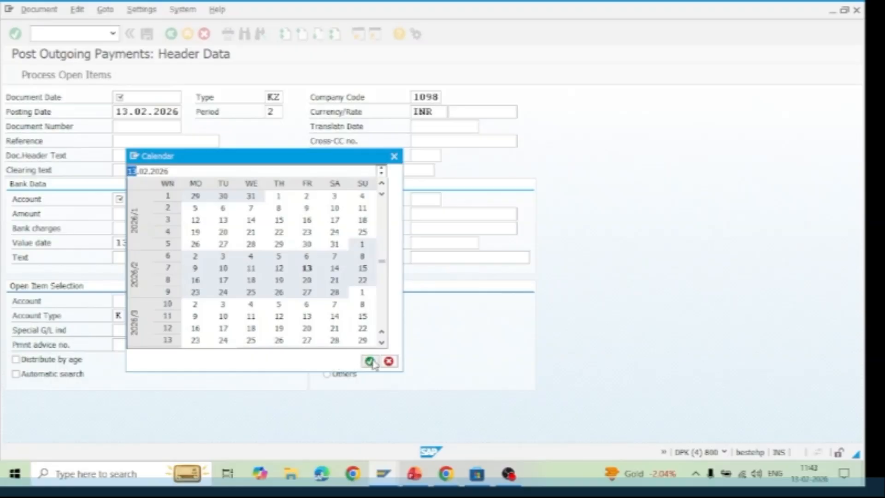
click(370, 361)
Enter bank account 200140 and the amount 9750, taking the outstanding balance from the NCERT vendor line item list.
click(150, 199)
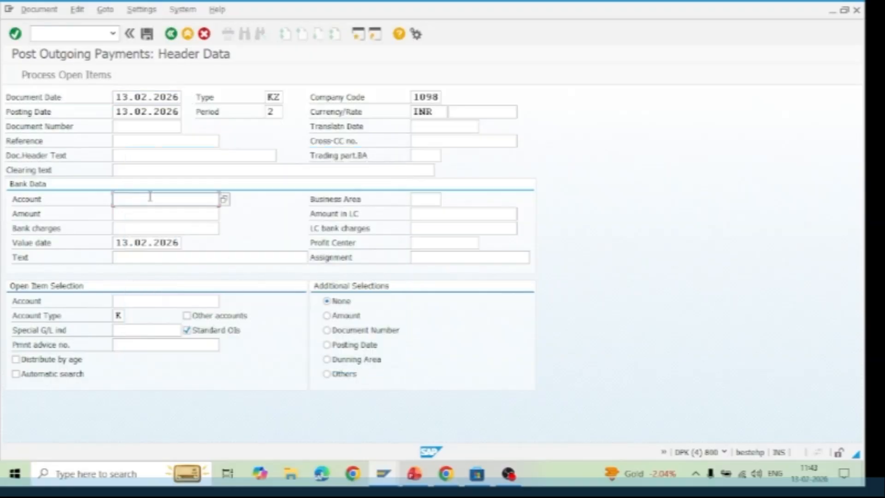
key(alt+Tab)
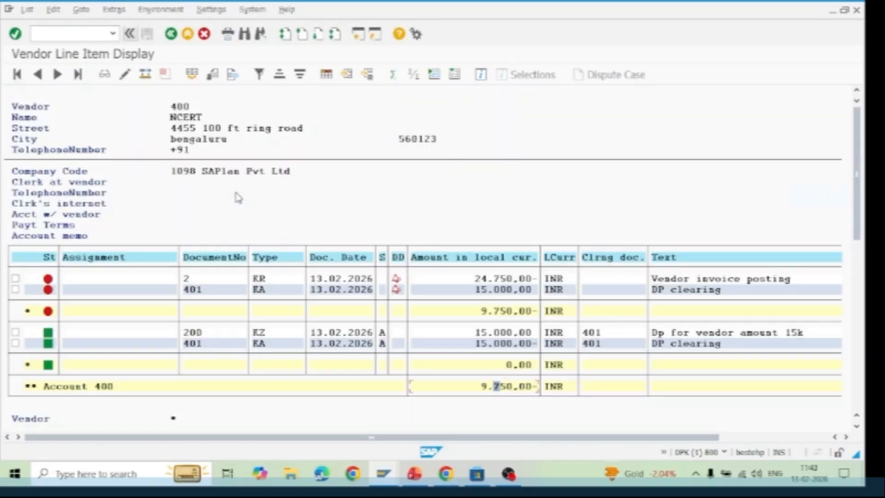
key(alt+Tab)
key(alt+Tab)
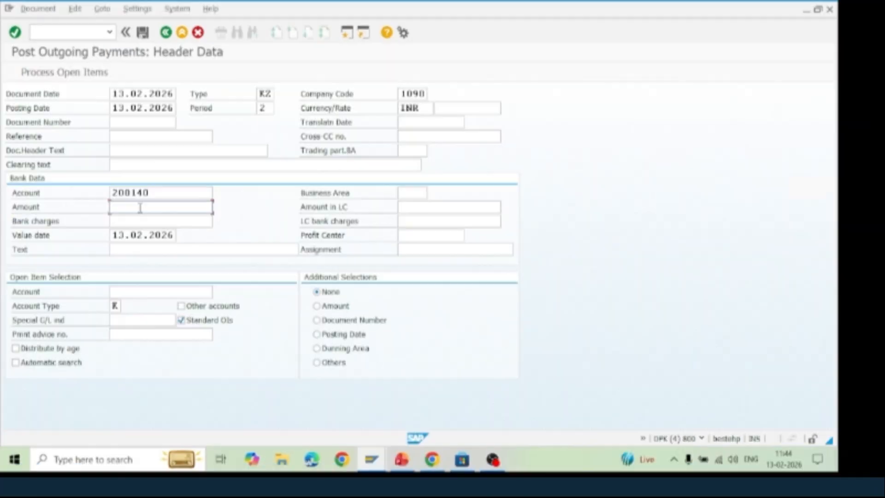
key(alt+Tab)
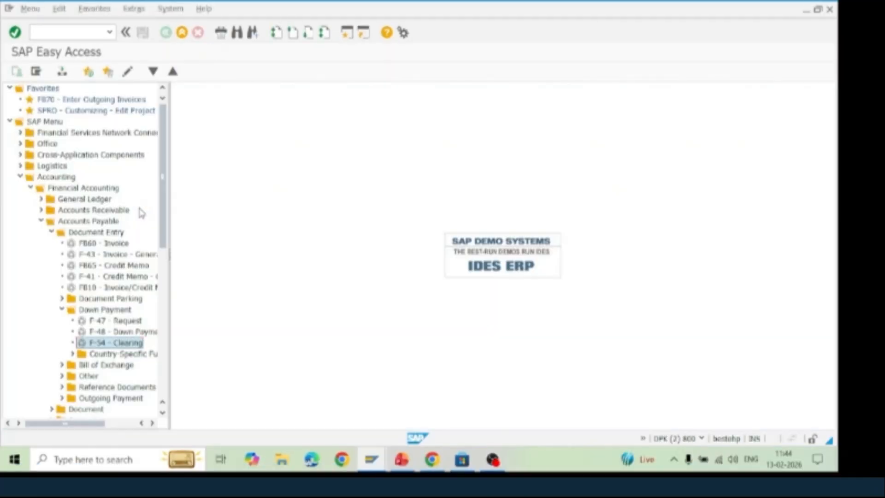
key(alt+Tab)
key(alt+Tab)
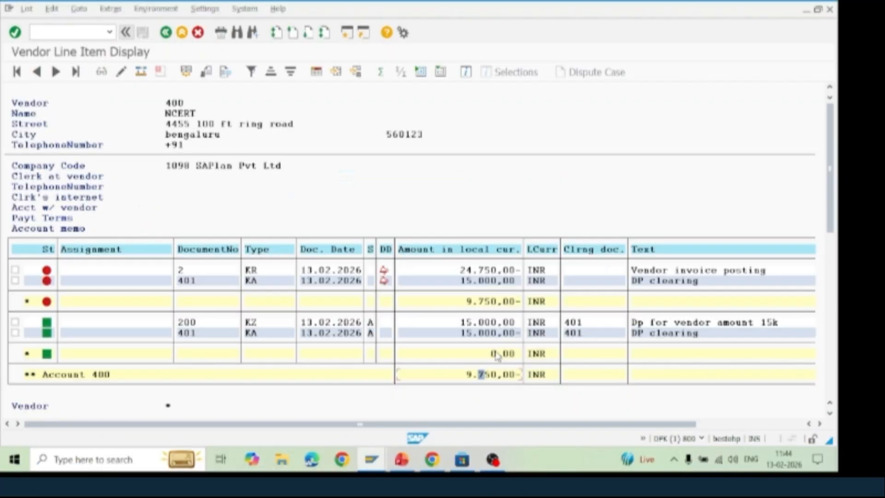
key(alt+Tab)
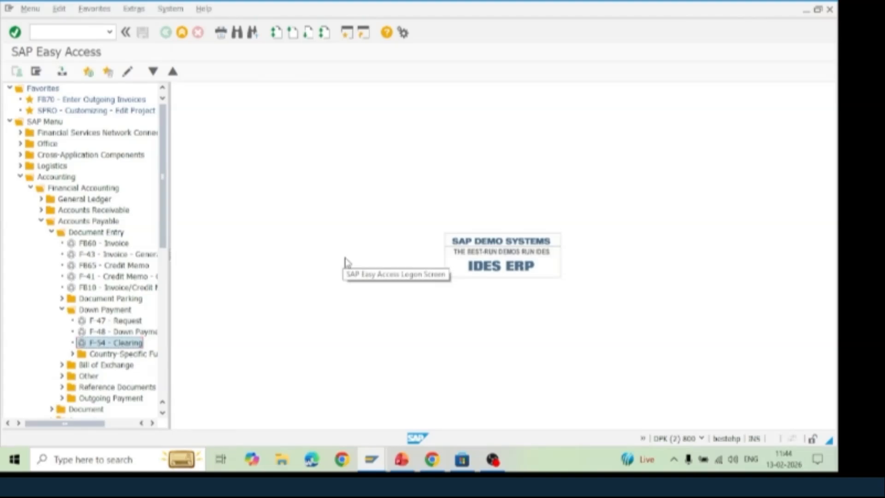
key(alt+Tab)
text(975)
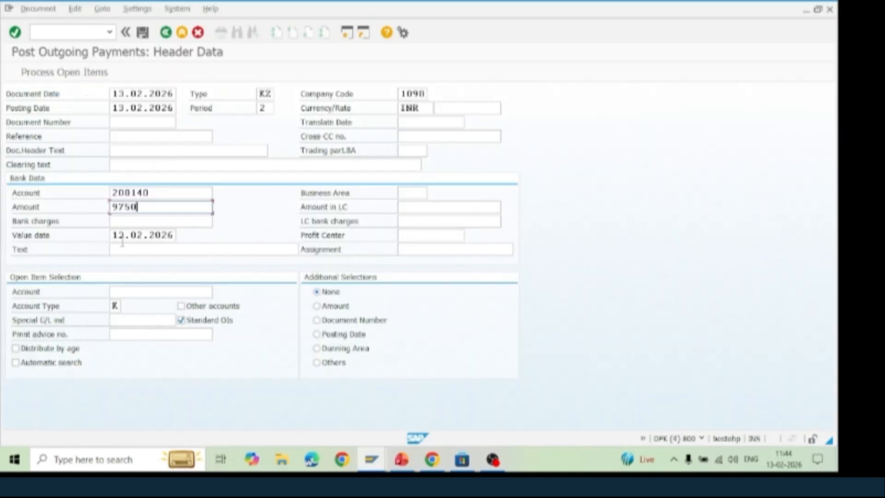
Enter the text "Vendor payment posting" and set the open item selection to vendor account 400, including other accounts, by posting date.
click(140, 254)
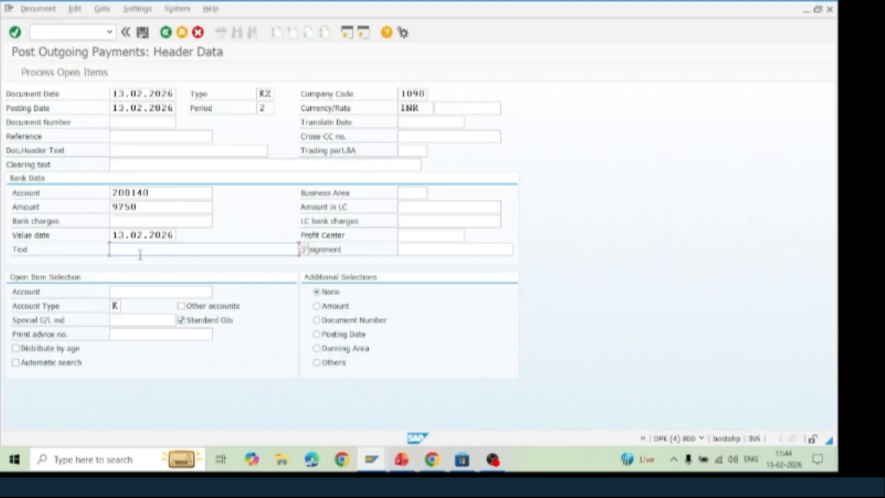
text(vendor pay)
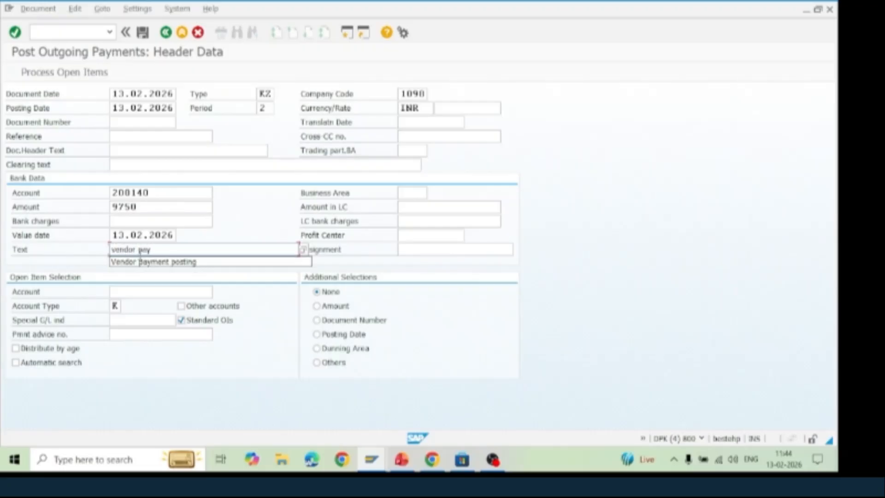
text(ment)
click(158, 263)
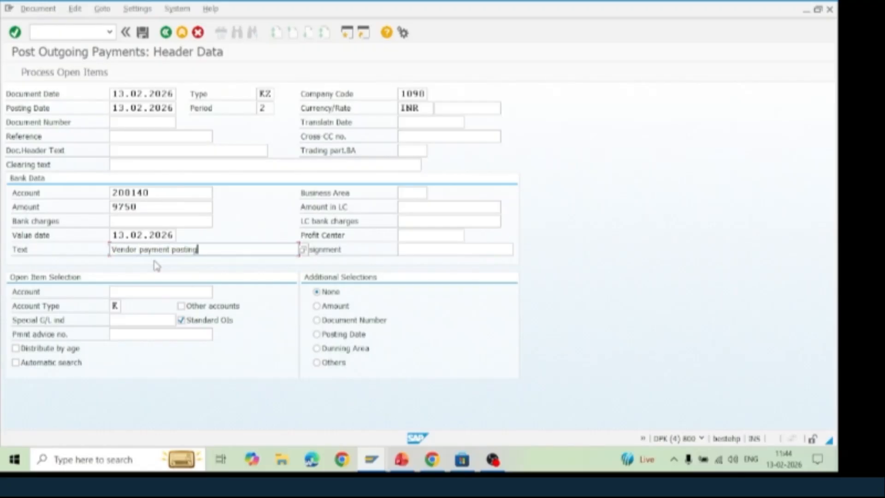
click(161, 289)
text(400)
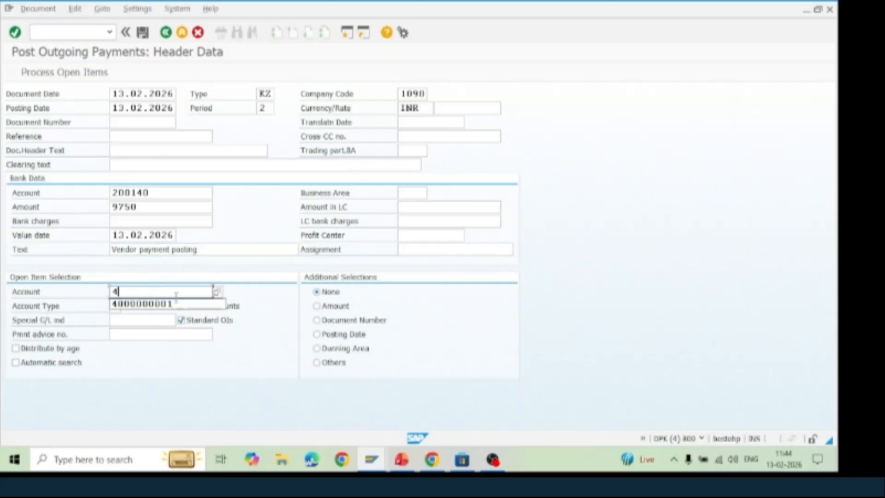
click(249, 214)
click(96, 74)
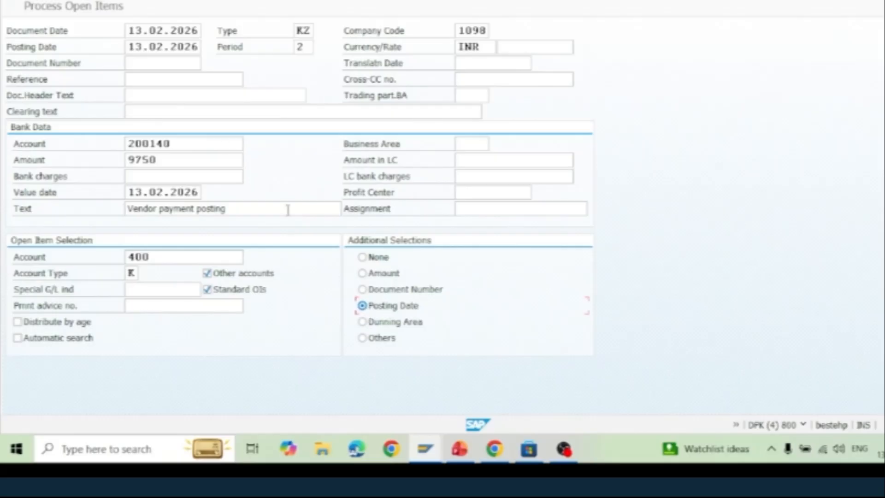
Process the open items and add account 400 in company code 1098 with special G/L indicator A as an additional account.
click(79, 8)
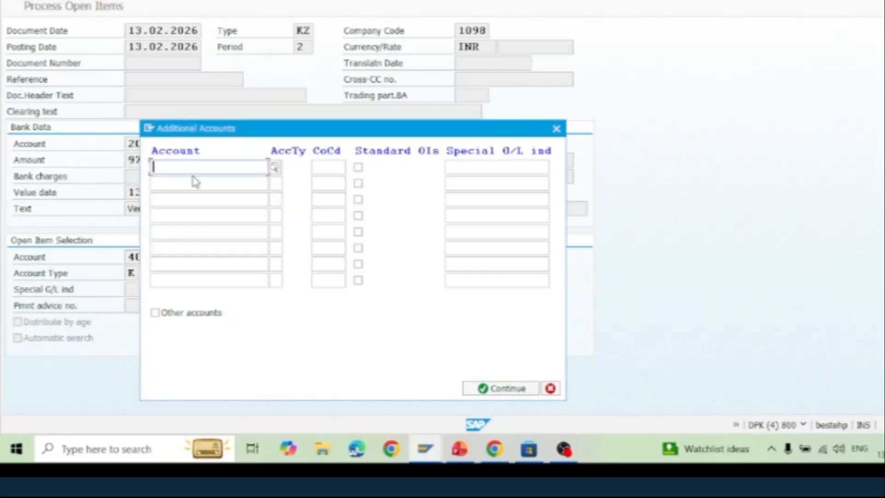
click(273, 170)
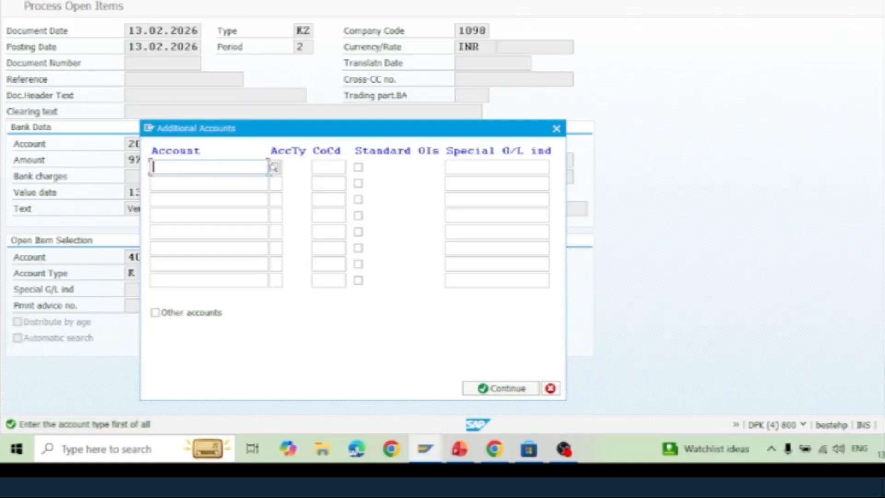
click(234, 169)
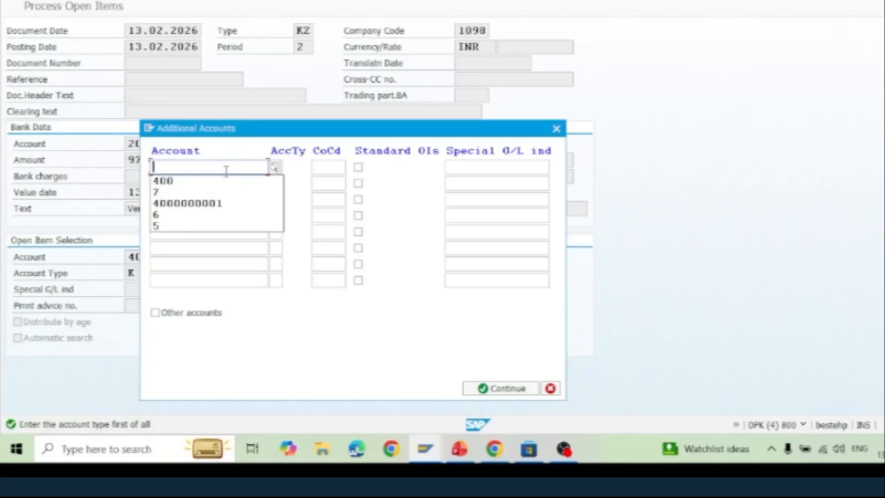
click(200, 181)
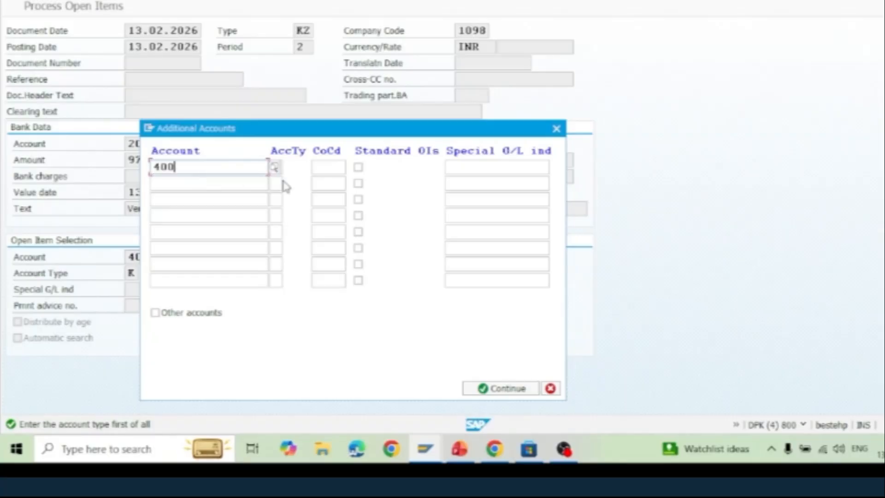
click(326, 167)
text(10)
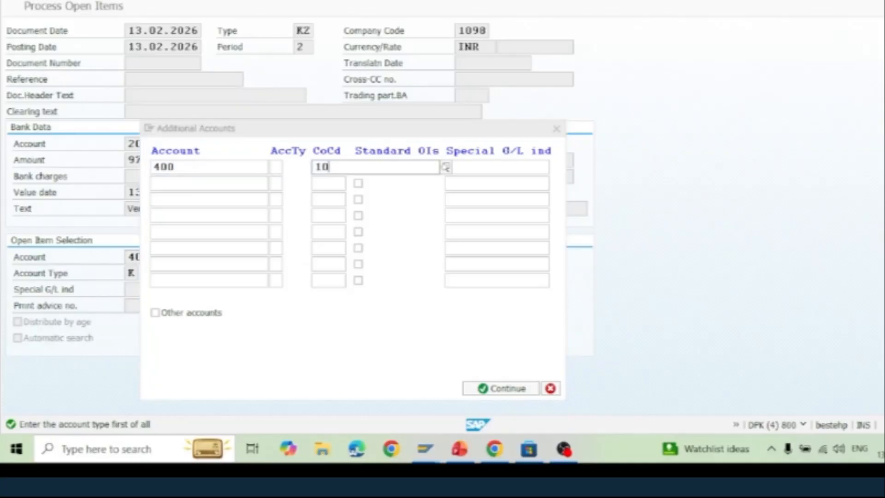
text(98)
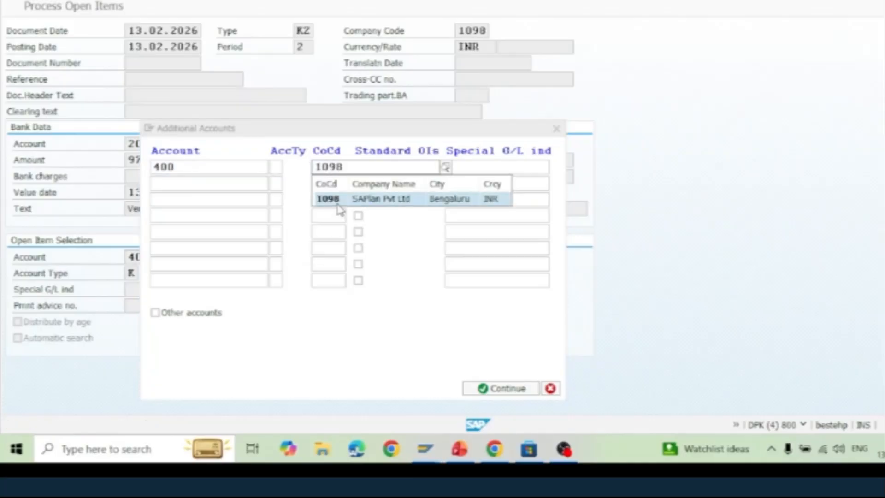
click(339, 200)
click(508, 389)
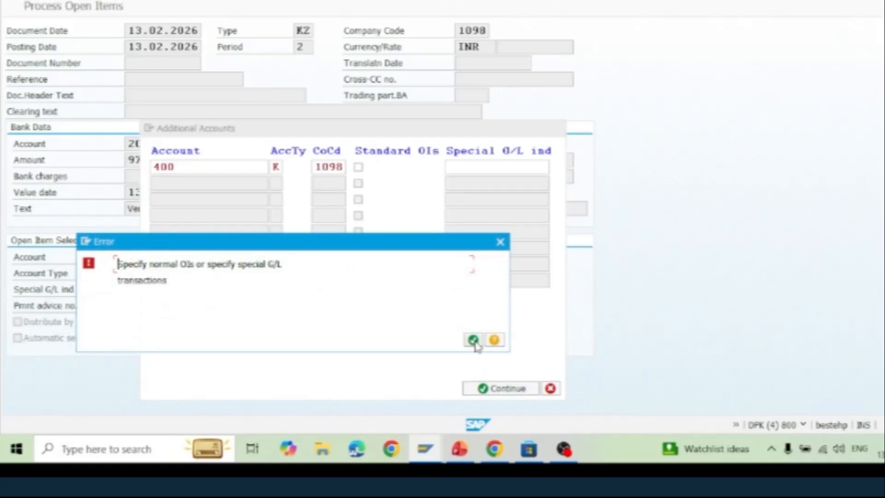
click(473, 339)
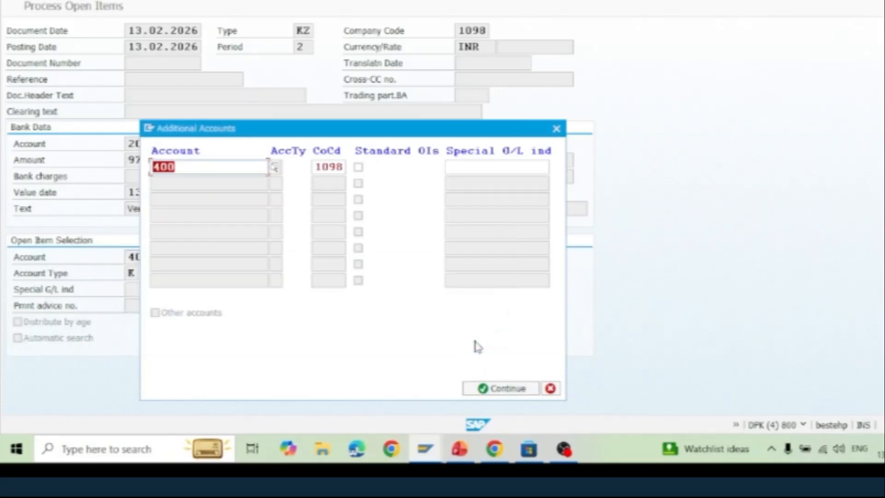
click(500, 167)
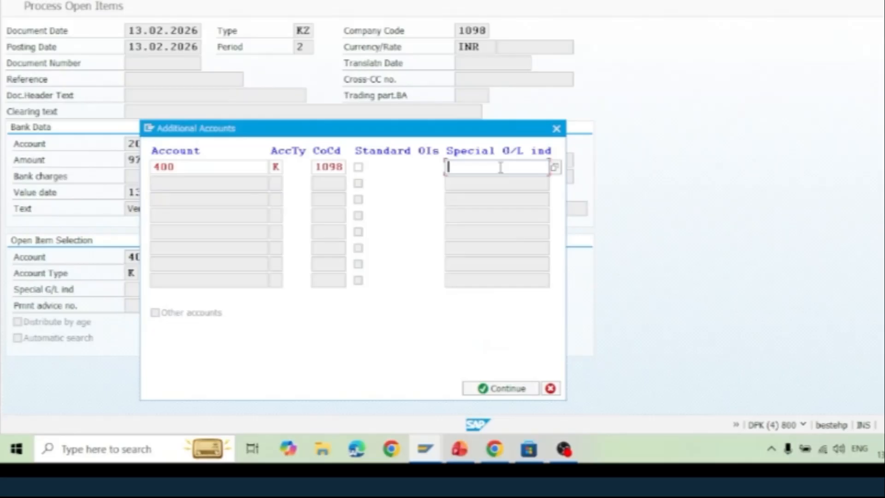
text(A)
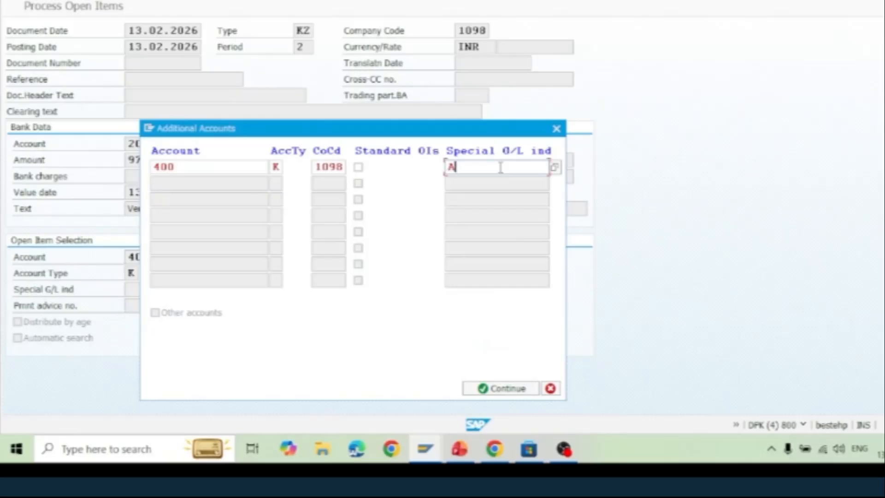
click(516, 391)
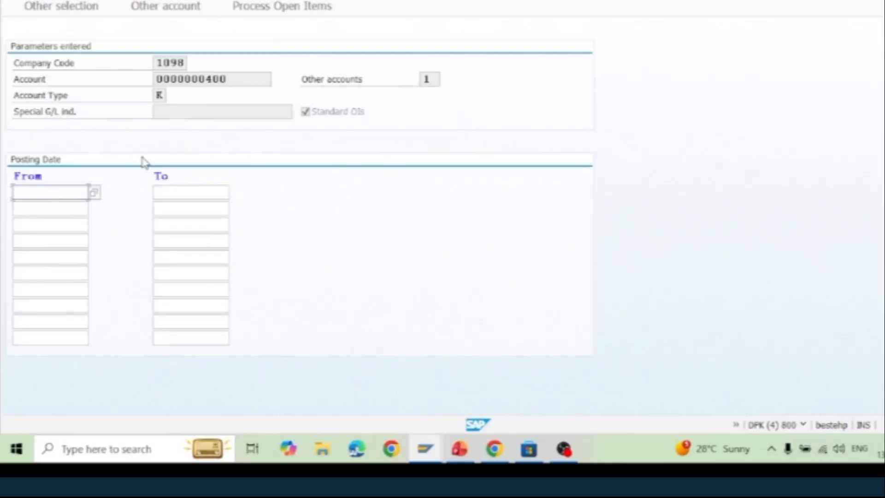
Restrict the posting date to the range 13.02.2026 to 13.02.2026 and process the open items.
text(13022026)
click(187, 198)
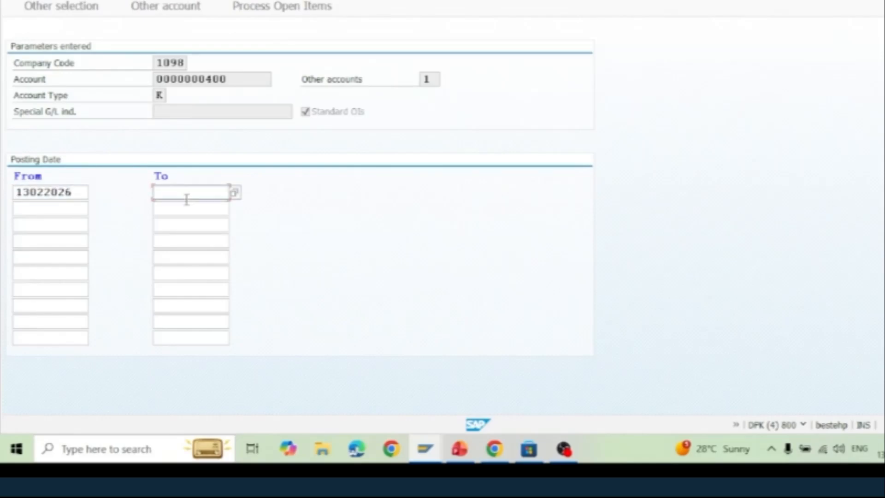
text(13022026)
click(272, 8)
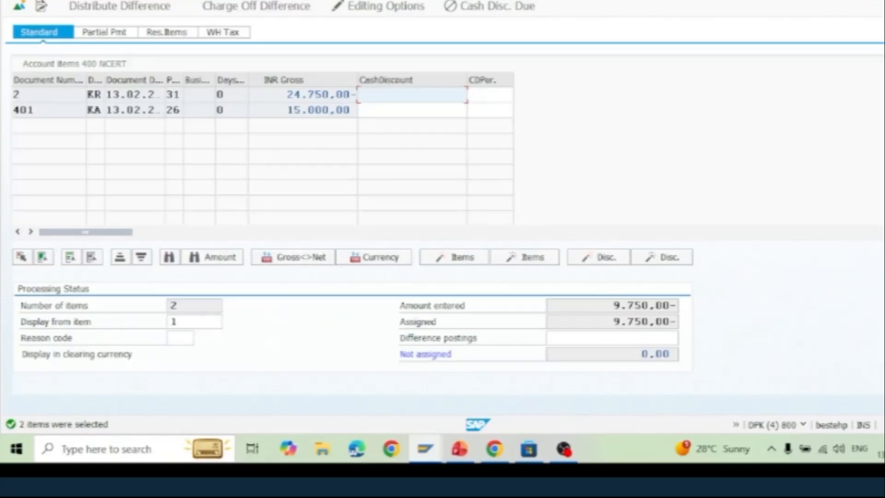
Simulate the outgoing payment to NCERT and post it.
click(37, 0)
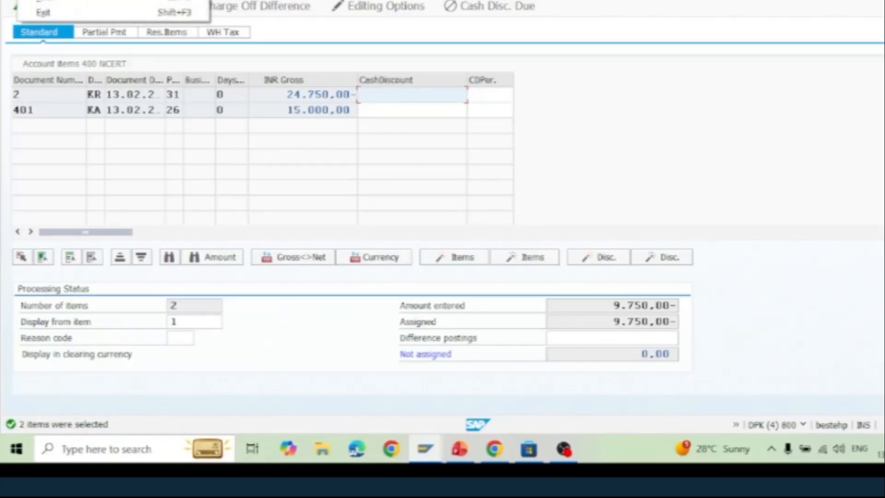
click(56, 0)
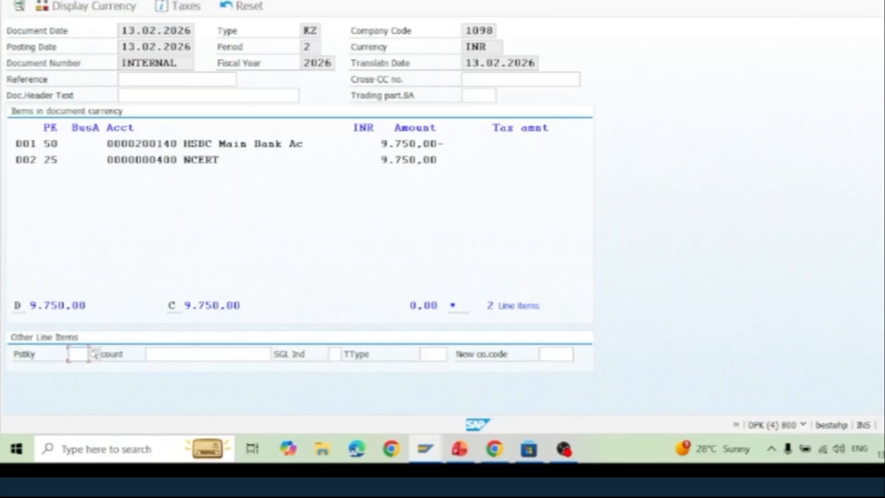
key(ctrl+s)
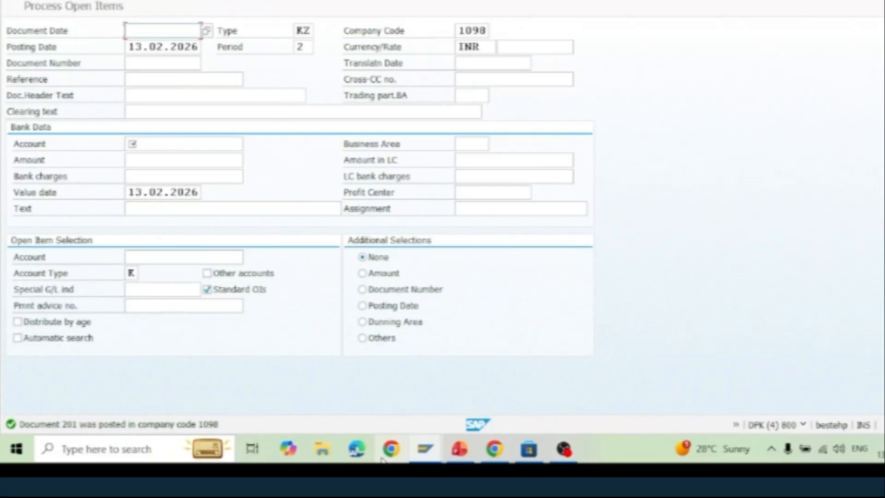
Return to the NCERT vendor line item list, refresh it, and check the subtotal and account balance.
key(F3)
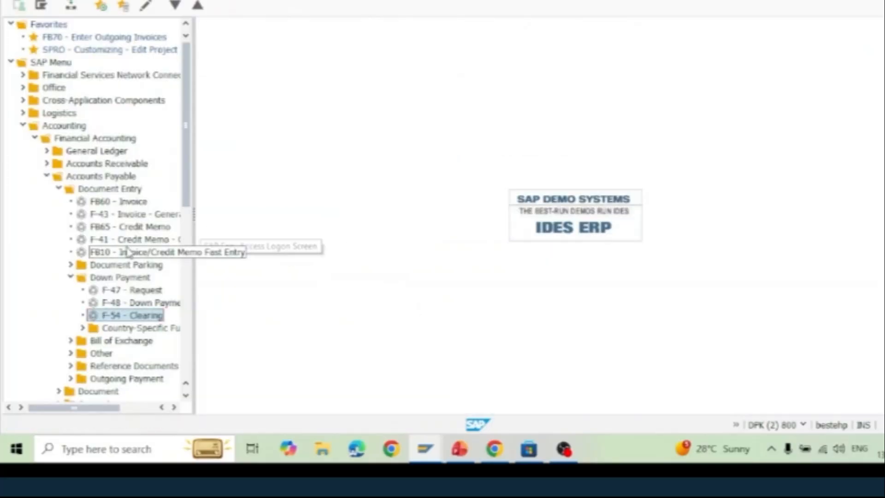
key(alt+Tab)
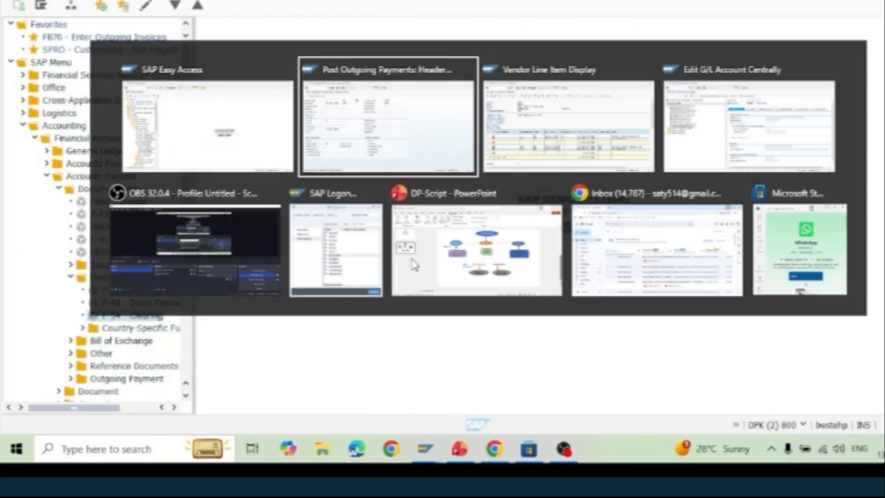
key(alt+Tab)
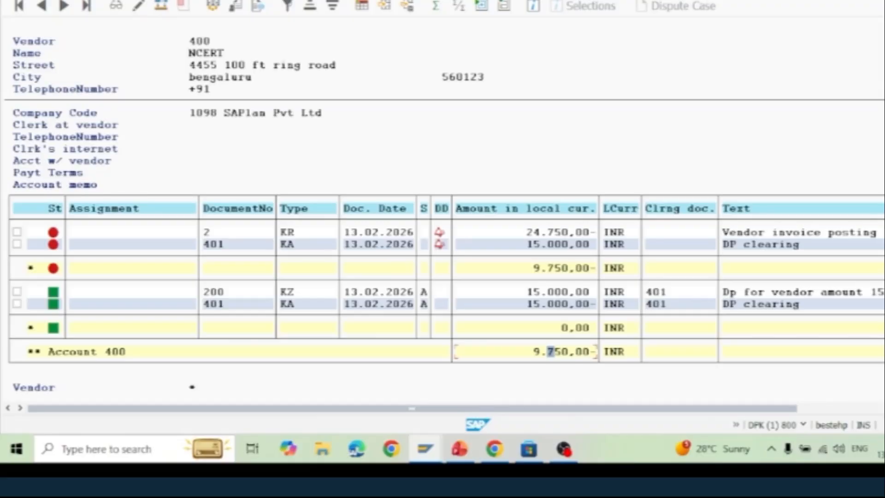
click(29, 0)
click(46, 0)
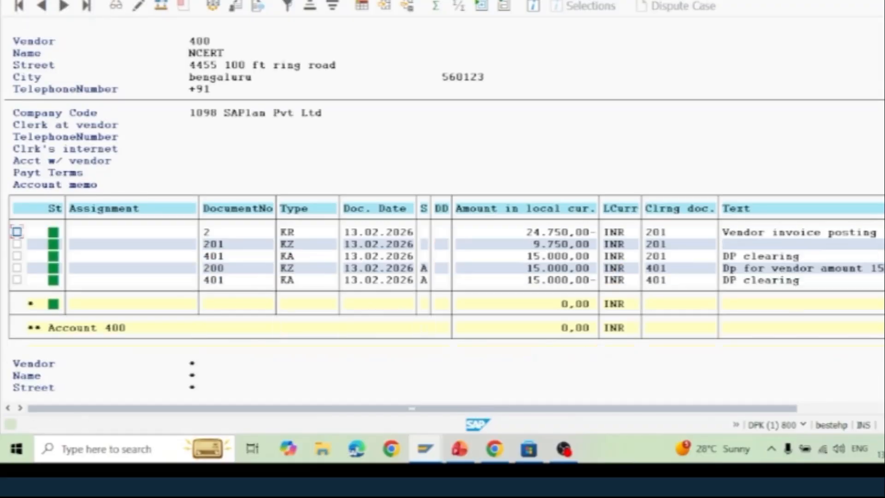
click(580, 306)
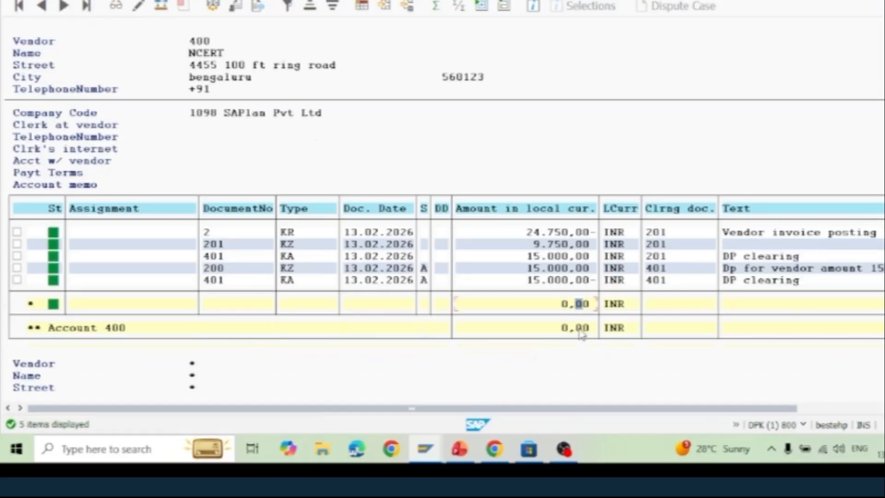
click(579, 327)
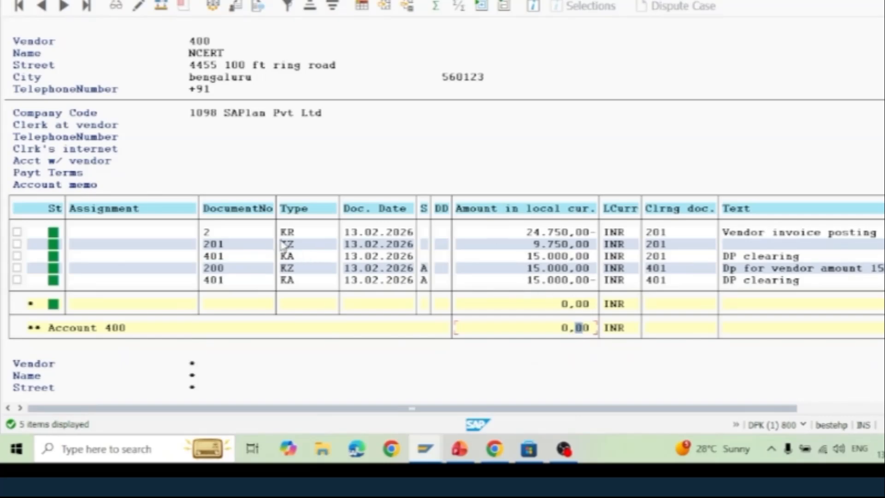
Review the document types of the invoice, payment and clearing lines, and go back to the line item selection screen.
click(289, 257)
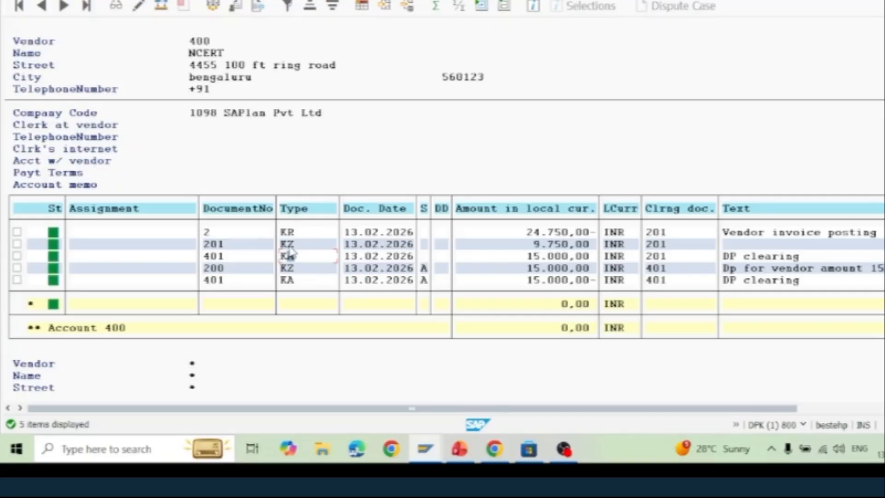
click(290, 268)
click(288, 256)
click(287, 269)
click(296, 235)
click(289, 267)
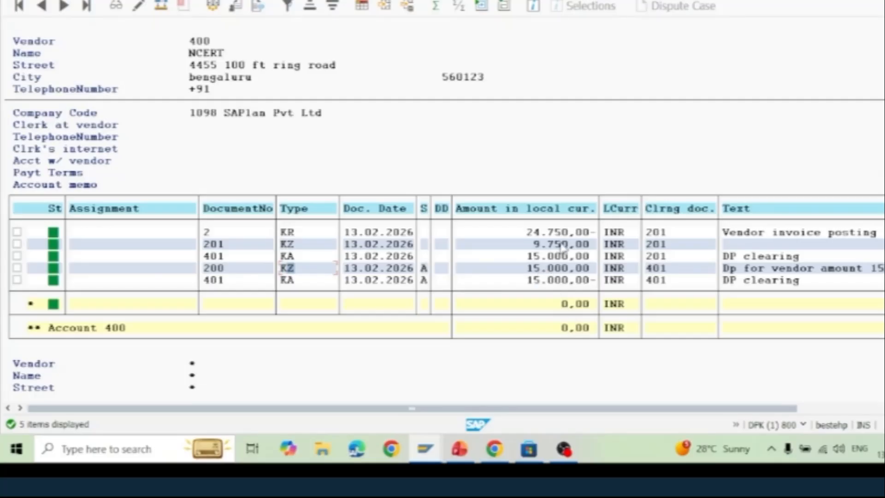
click(208, 244)
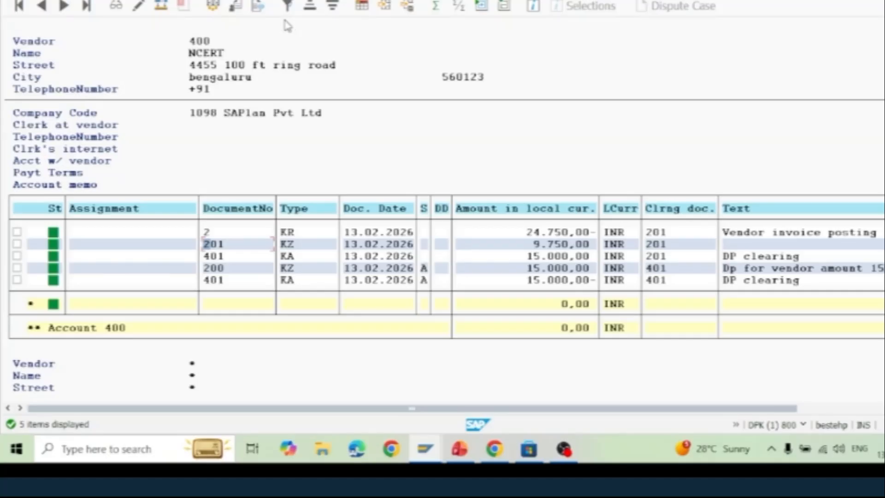
key(F3)
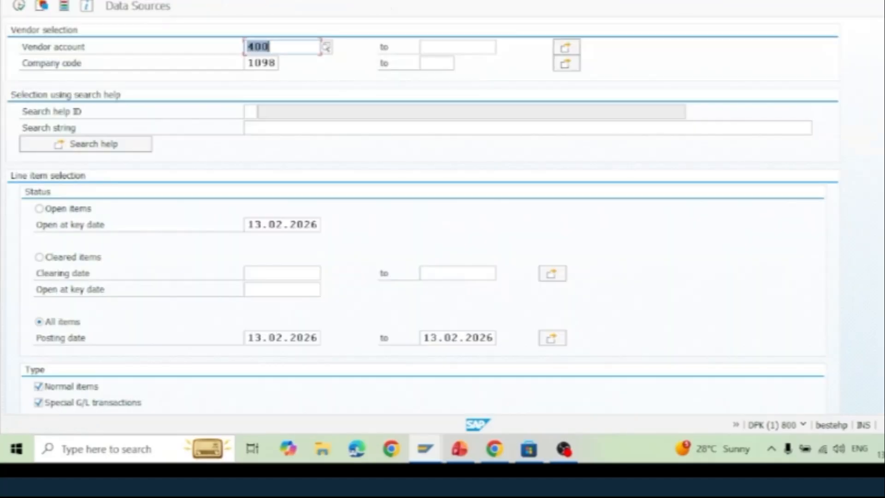